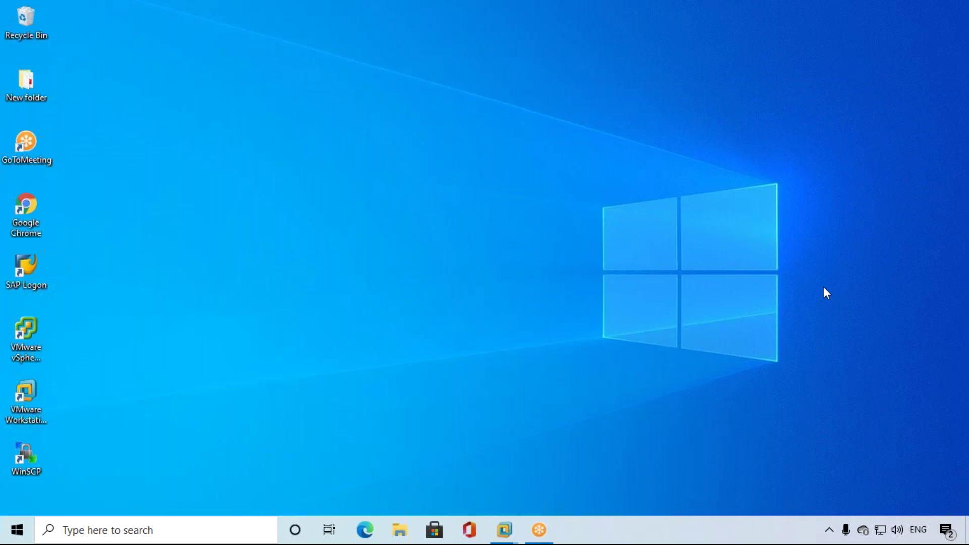
# Show the SAP ECC 6.0 VM full screen, launch SAP Management Console, and minimize it
pyautogui.moveTo(504, 531)
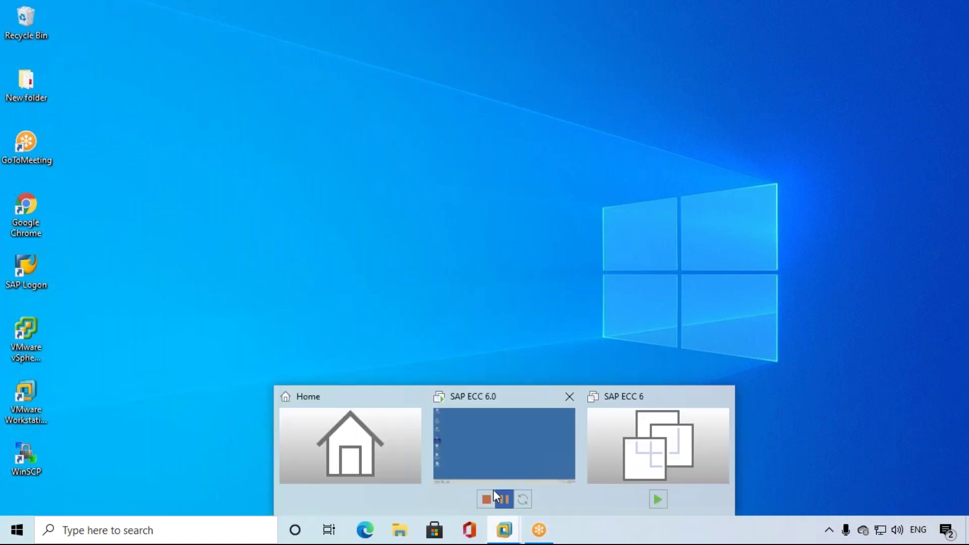
pyautogui.click(505, 470)
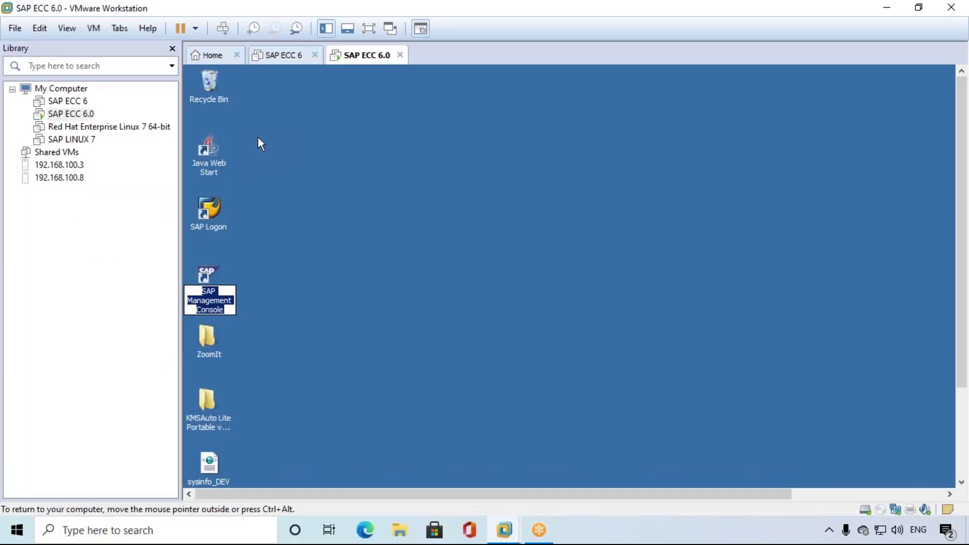
pyautogui.click(369, 28)
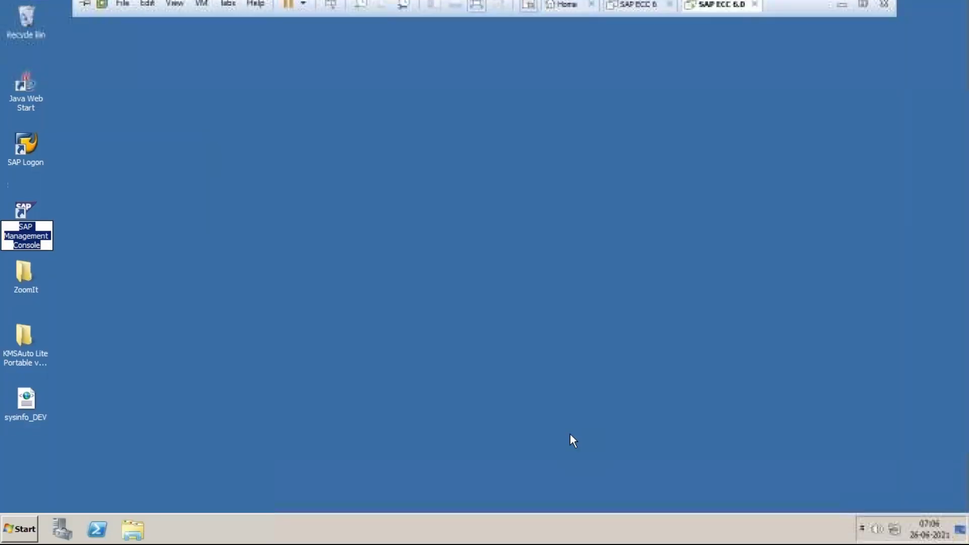
pyautogui.click(285, 161)
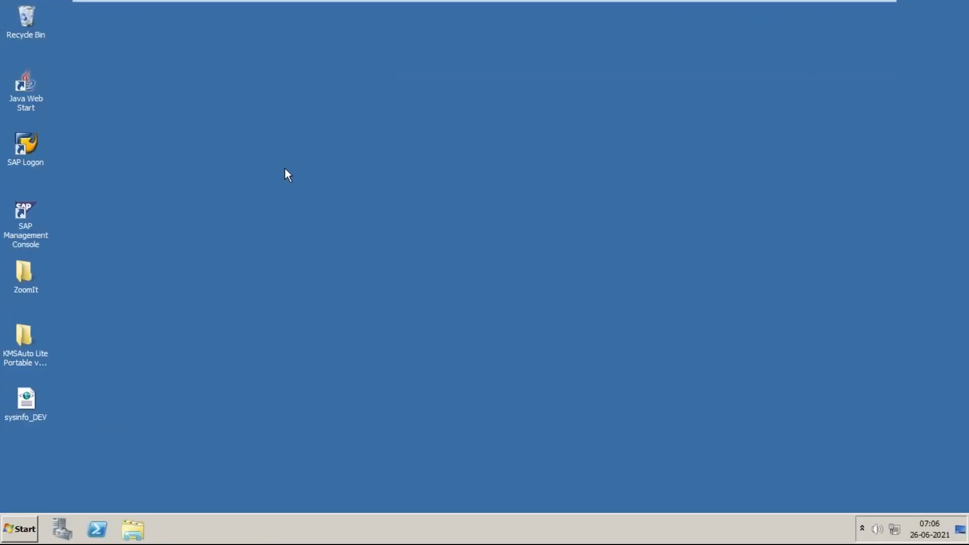
pyautogui.doubleClick(22, 230)
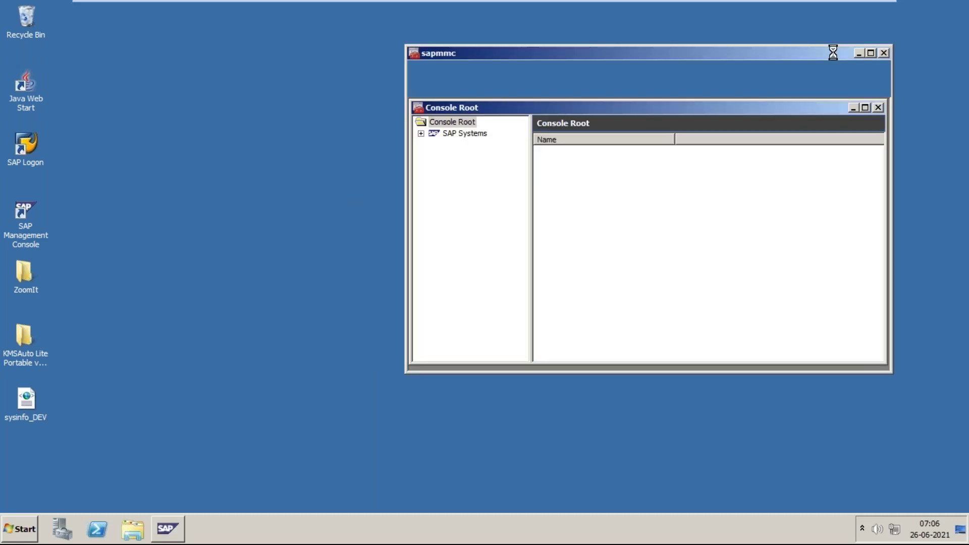
pyautogui.click(859, 54)
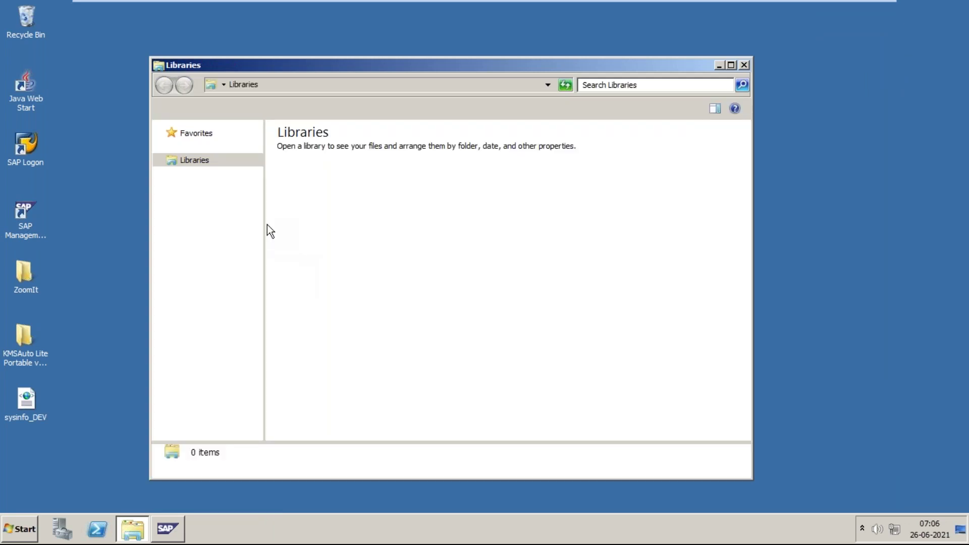
# Browse Local Disk (D:) down to the usr\sap\DEV folder
pyautogui.click(201, 308)
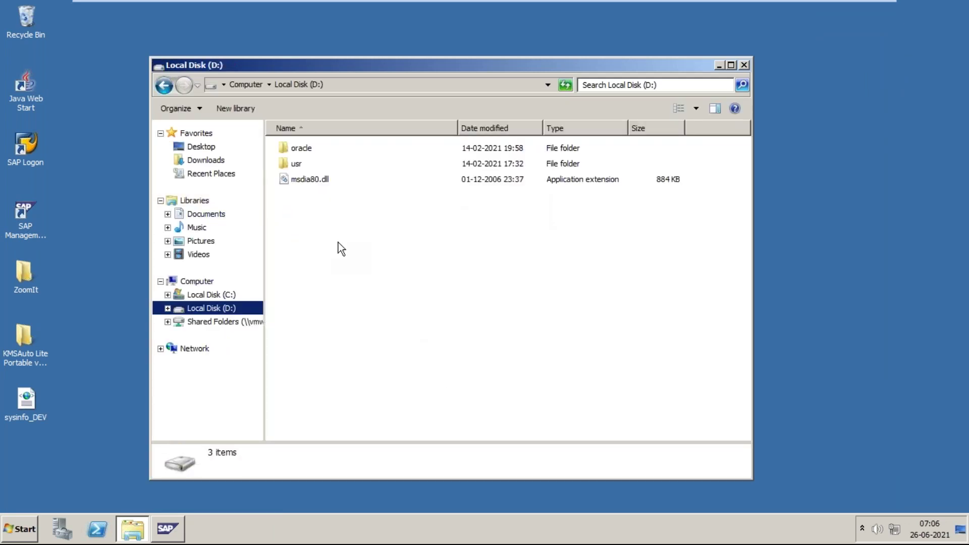
pyautogui.click(337, 241)
pyautogui.doubleClick(297, 165)
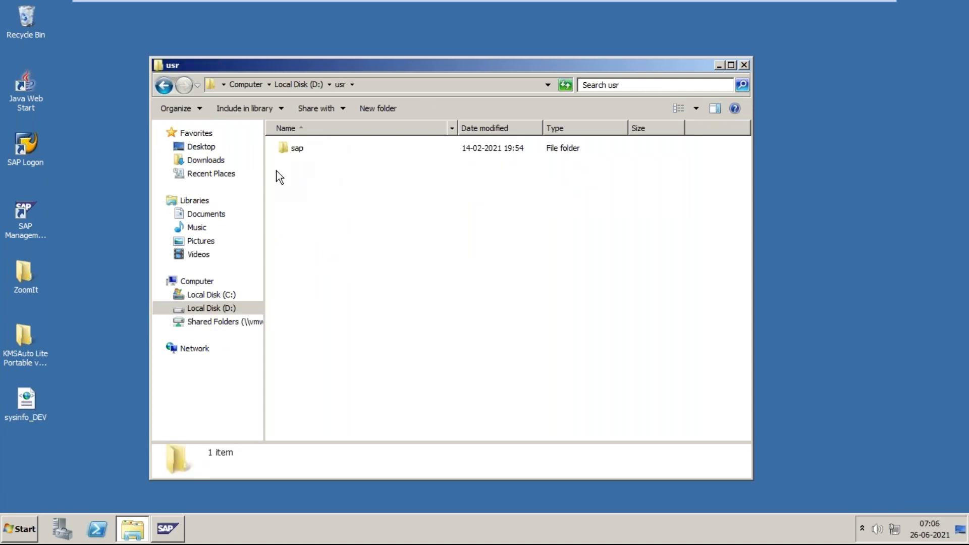
pyautogui.doubleClick(291, 152)
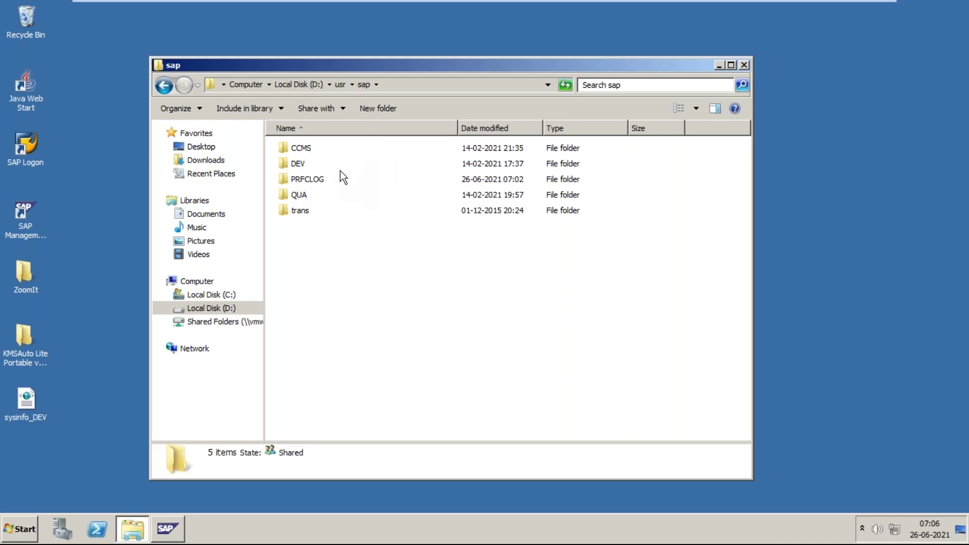
pyautogui.doubleClick(292, 165)
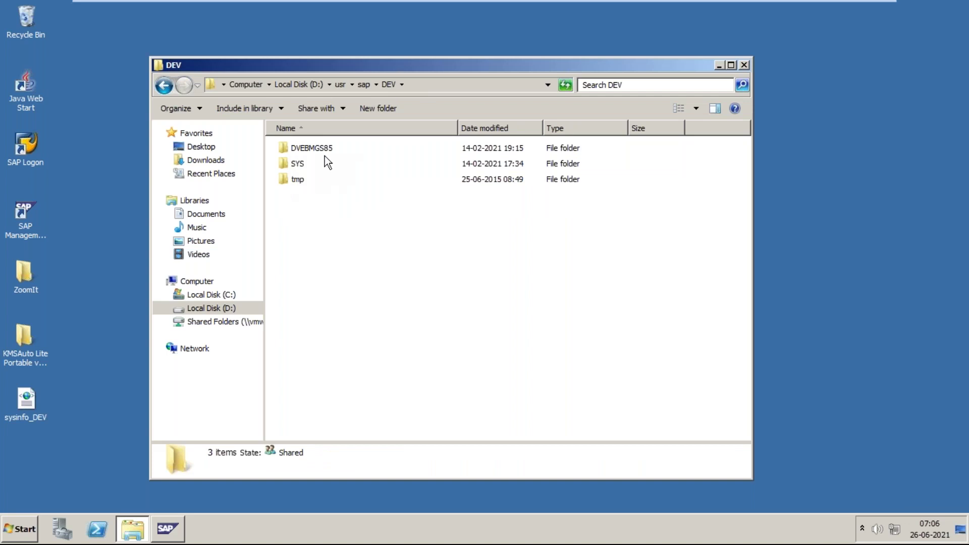
# Decline the µTorrent update prompt, step back to usr, and reopen sap\DEV
pyautogui.click(498, 376)
pyautogui.click(164, 91)
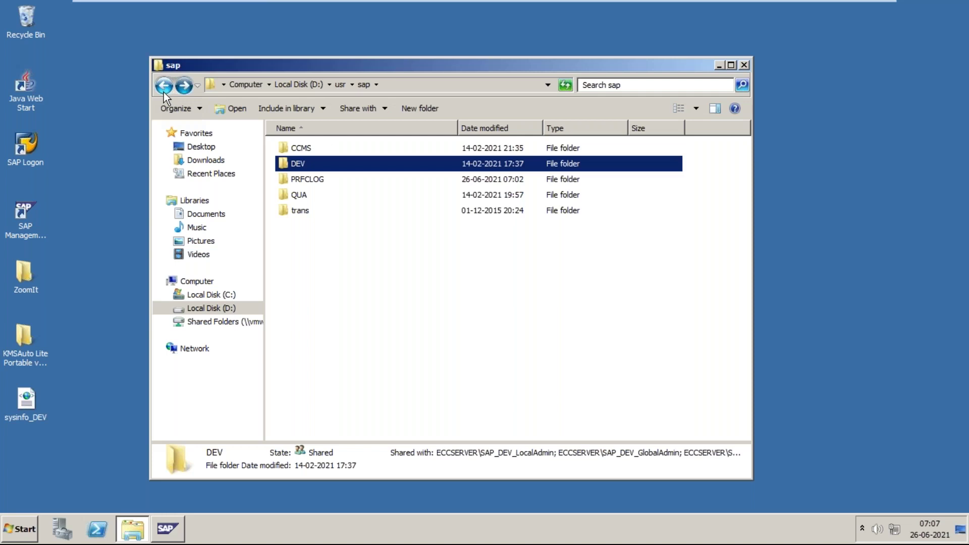
pyautogui.click(164, 91)
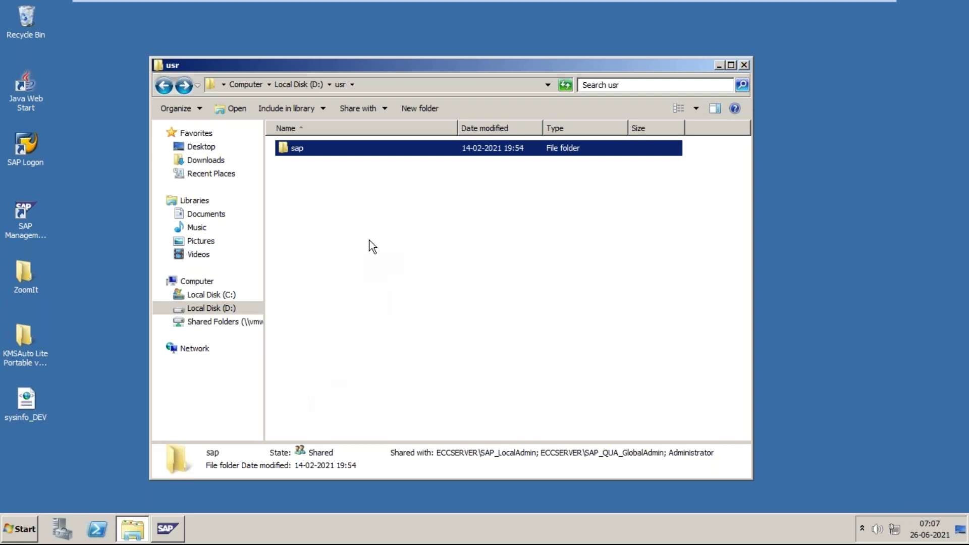
pyautogui.doubleClick(353, 155)
pyautogui.click(302, 166)
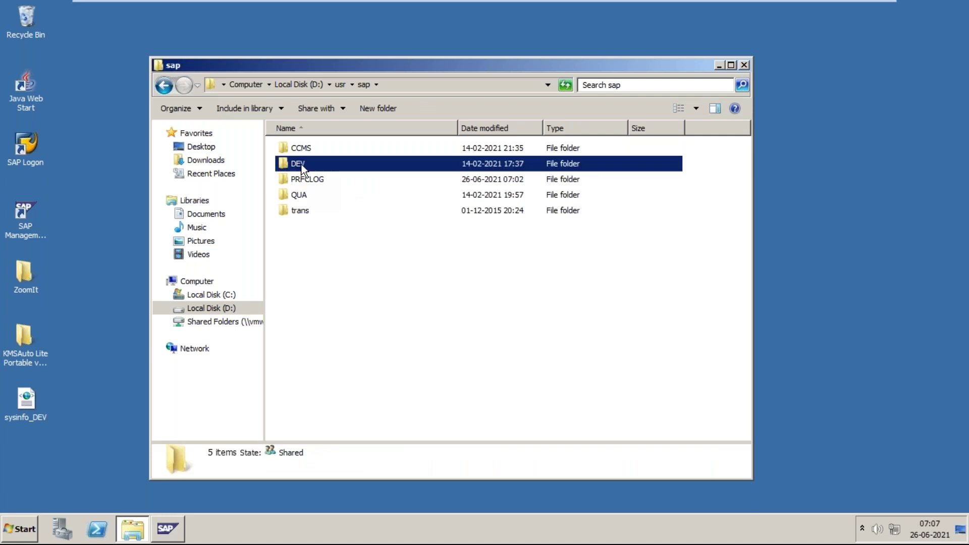
pyautogui.doubleClick(300, 164)
# Open DEV's SYS\profile folder and select the START_DVEBMGS85 and DEV_DVEBMGS85_ECCSERVER profiles
pyautogui.doubleClick(300, 164)
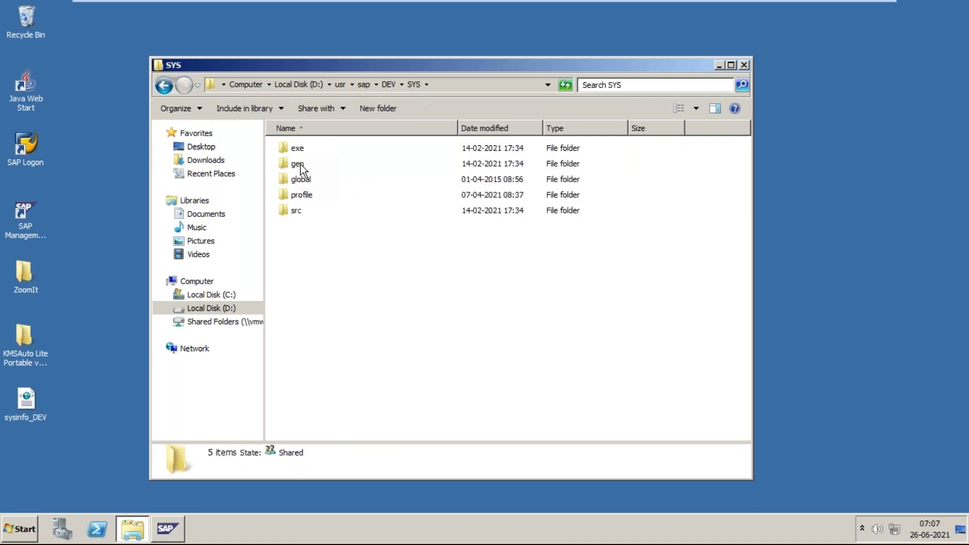
pyautogui.click(302, 196)
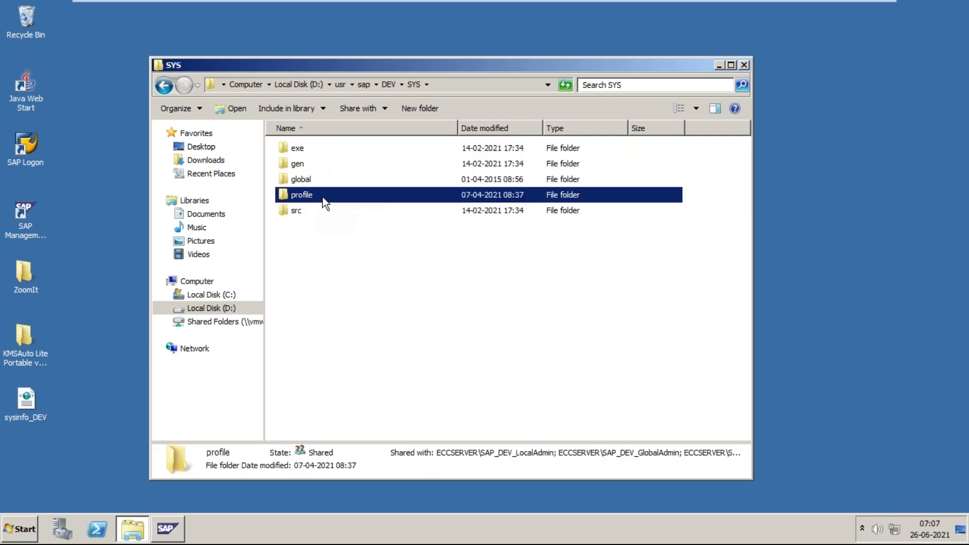
pyautogui.doubleClick(323, 197)
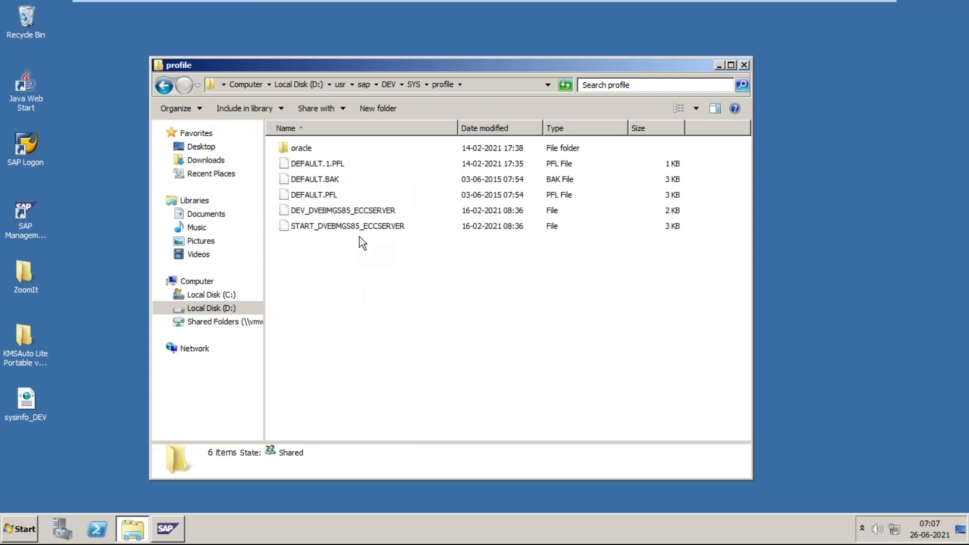
pyautogui.click(321, 228)
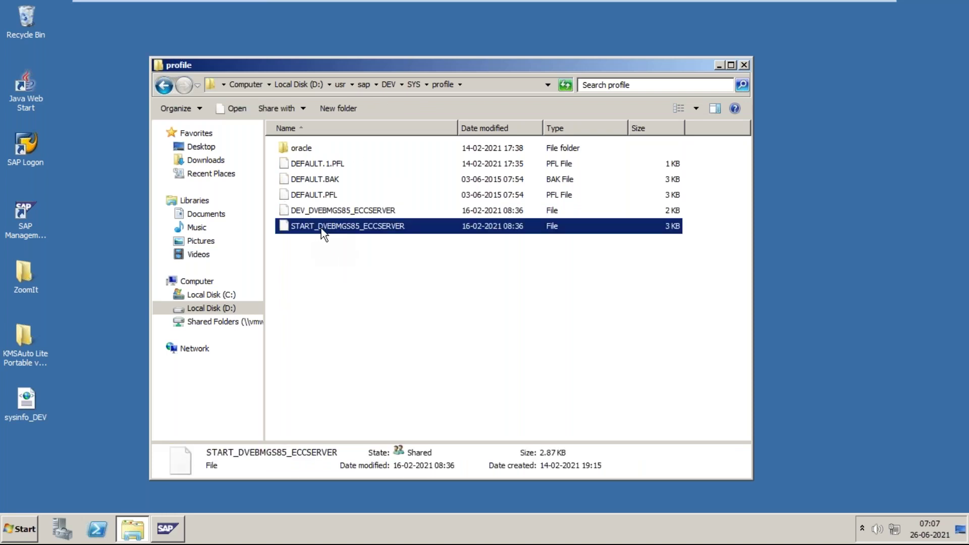
pyautogui.click(326, 212)
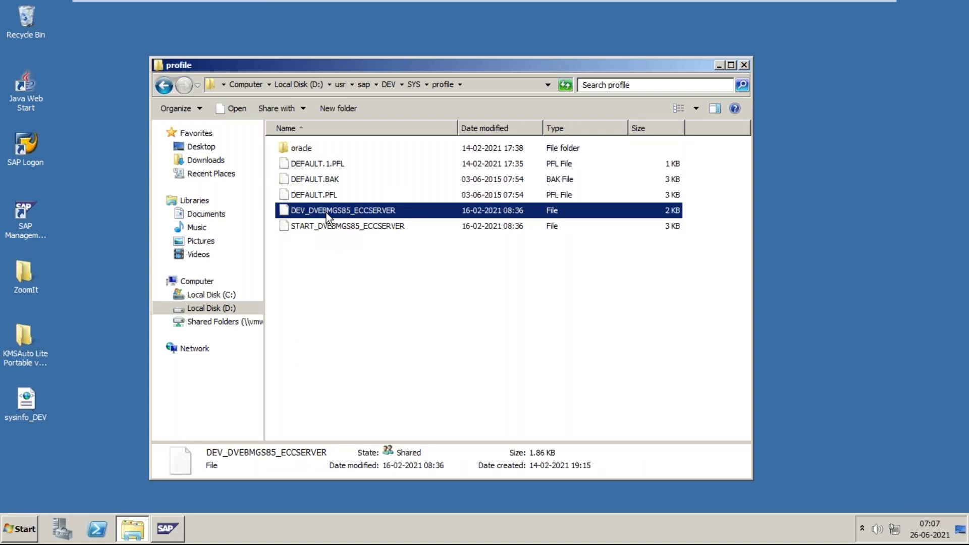
# Minimize the profile window, leave VMware full screen, and open the host's New folder
pyautogui.click(721, 64)
pyautogui.moveTo(779, 3)
pyautogui.click(824, 5)
pyautogui.doubleClick(33, 89)
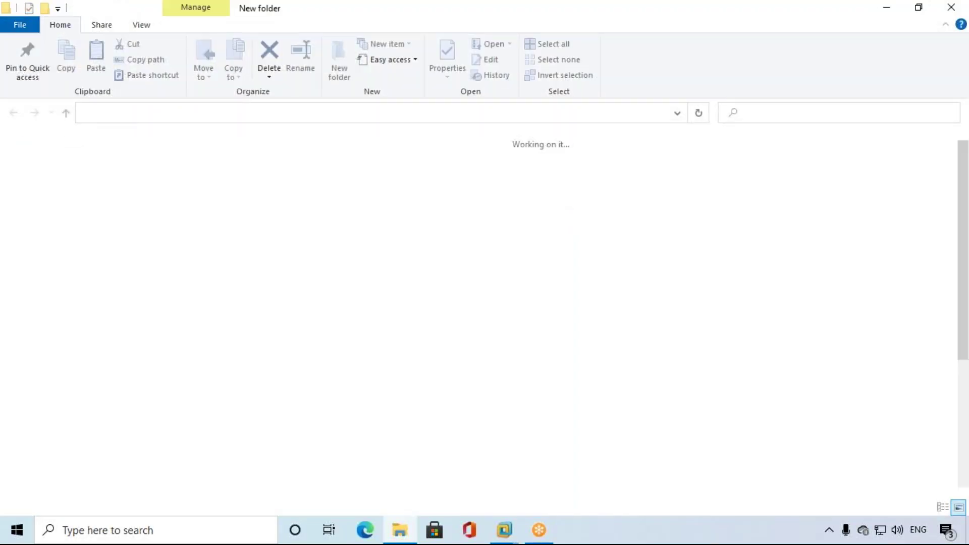
# Open the SAP BASIS 7 AM folder and scroll through its slide thumbnails
pyautogui.doubleClick(688, 167)
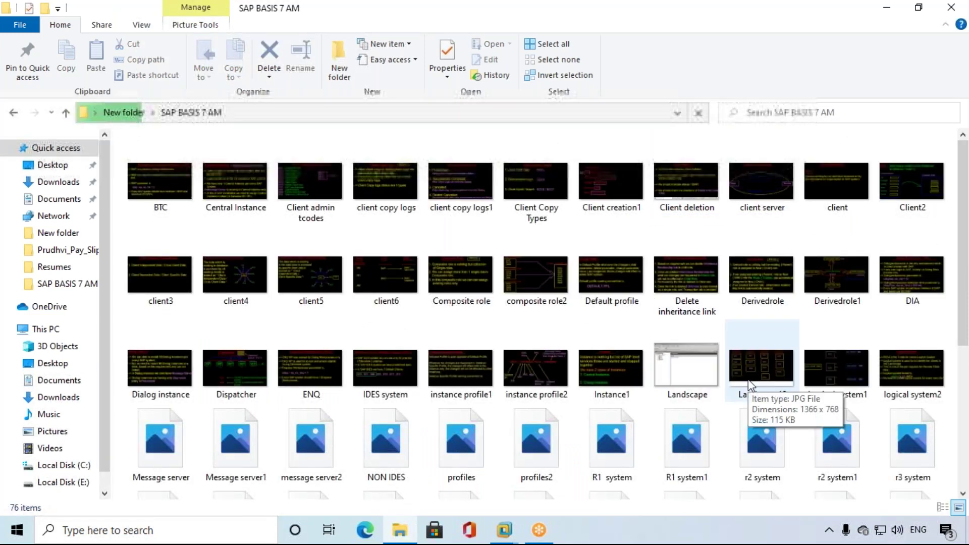
pyautogui.scroll(-3, 748, 379)
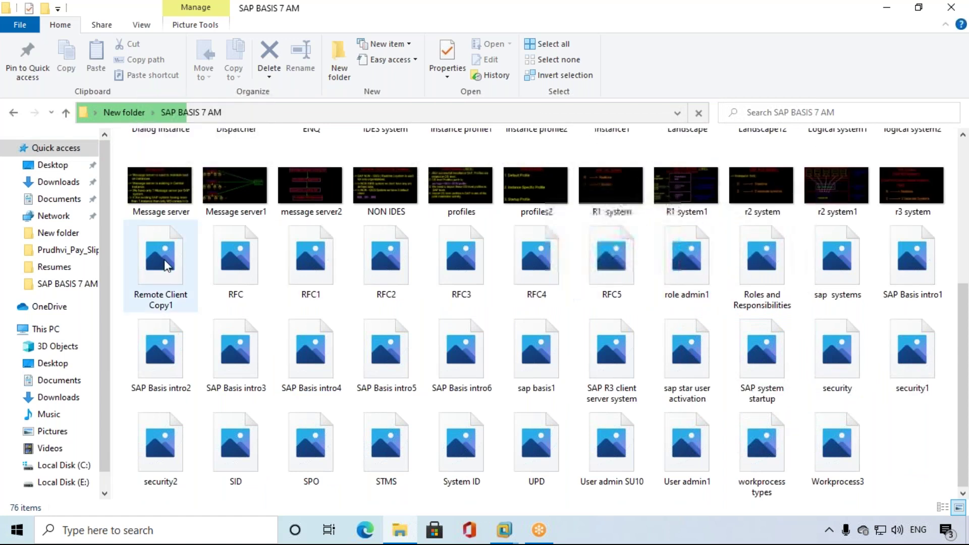
pyautogui.scroll(3, 220, 325)
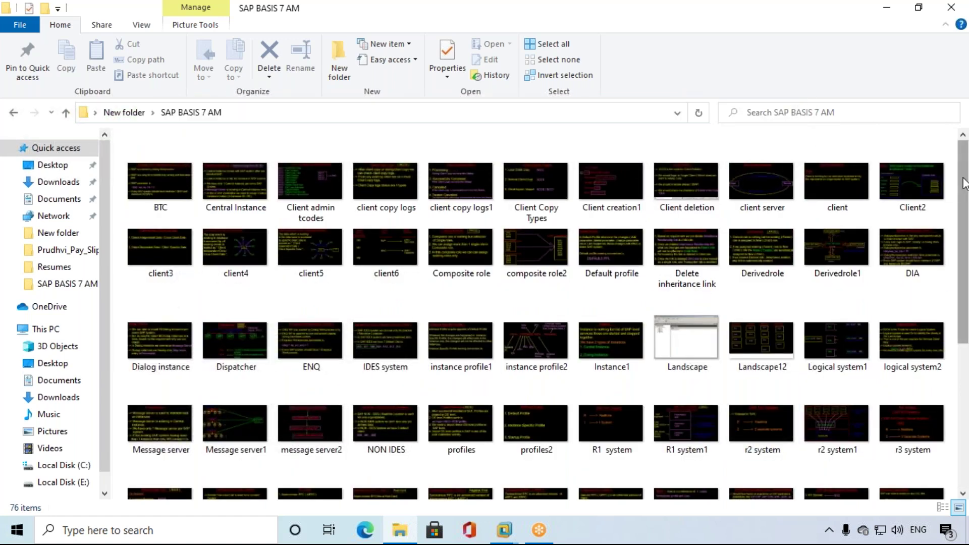
pyautogui.moveTo(963, 179); pyautogui.dragTo(965, 207)
# View the profiles2 slide in Photos, then switch back to the SAP ECC 6.0 VM
pyautogui.click(535, 387)
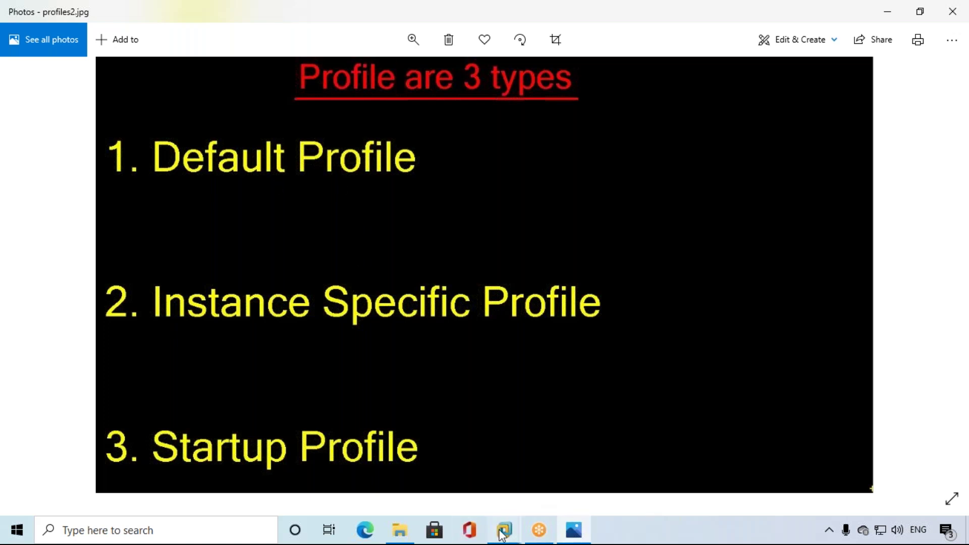
pyautogui.moveTo(504, 531)
pyautogui.click(492, 463)
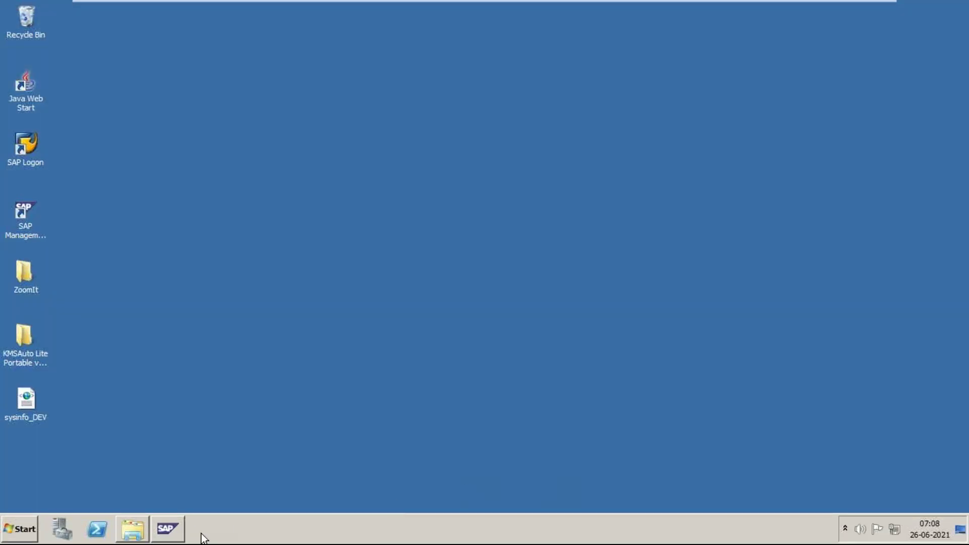
# Restore the minimized D:\usr\sap\DEV\SYS\profile window inside the VM
pyautogui.click(137, 534)
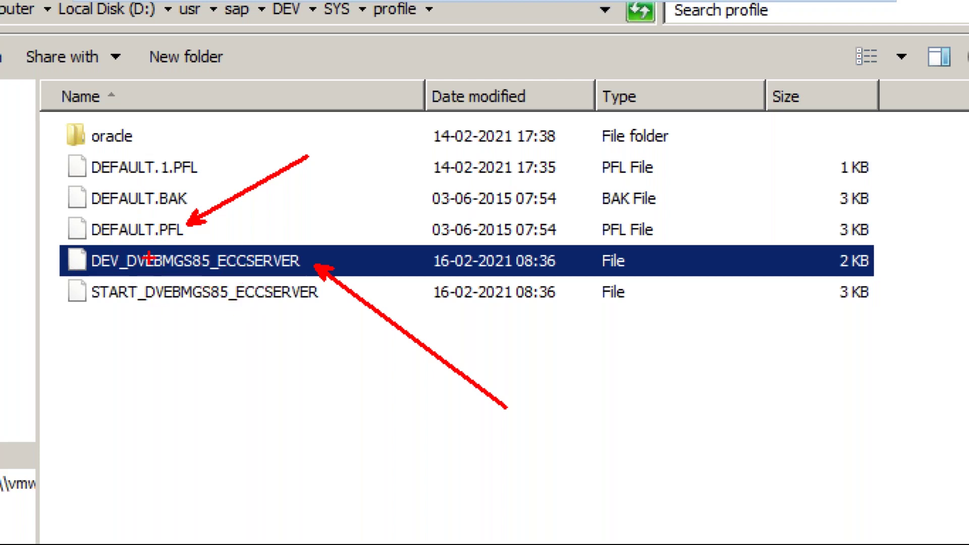
# Exit the ZoomIt annotation marking DEFAULT.PFL and DEV_DVEBMGS85_ECCSERVER
pyautogui.press('Escape')
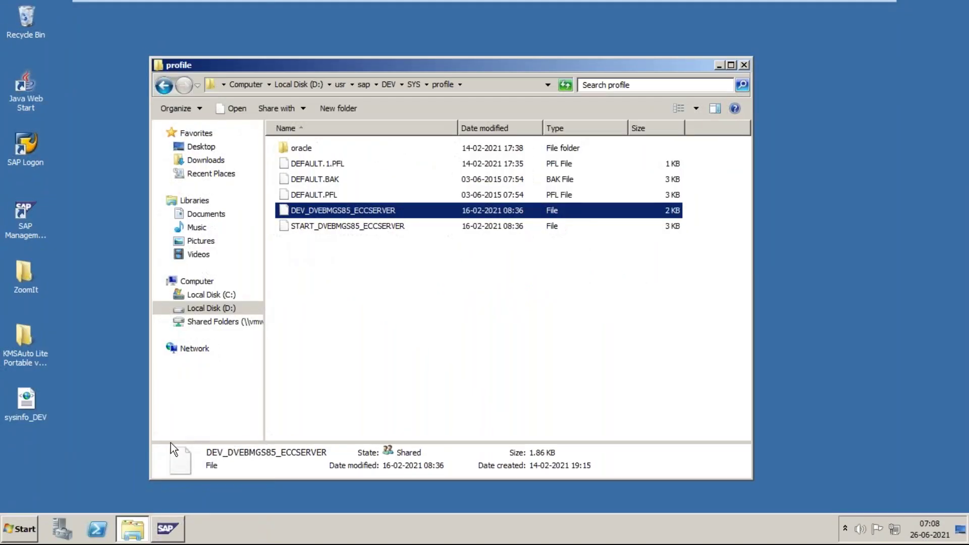
# List DEV's instances in sapmmc and draw a box and arrow linking the DEV profile to DEV
pyautogui.click(166, 530)
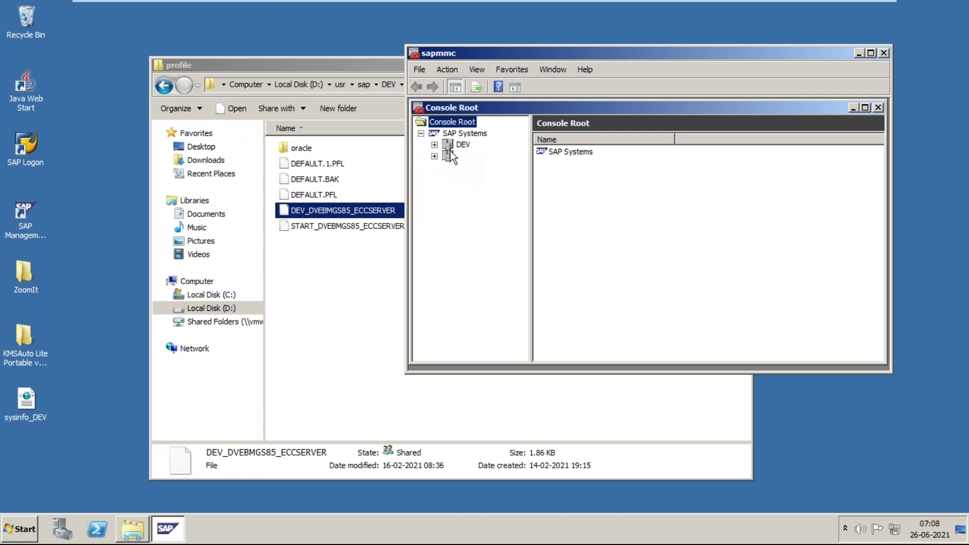
pyautogui.click(464, 145)
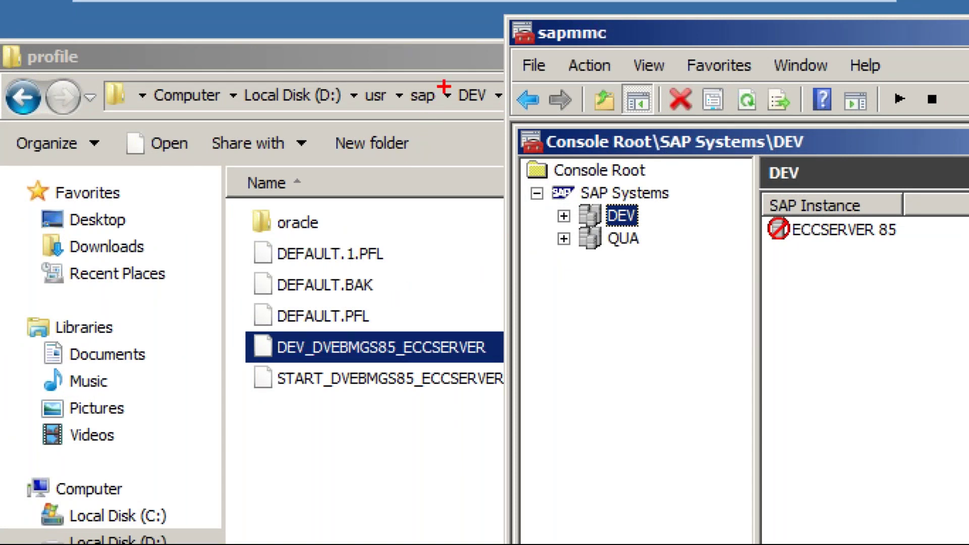
pyautogui.moveTo(491, 103); pyautogui.dragTo(497, 104)
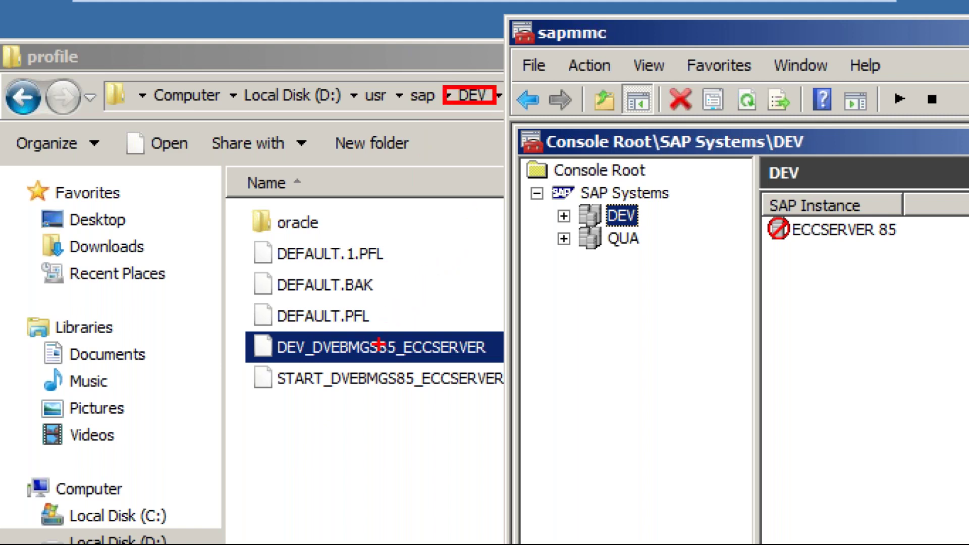
pyautogui.moveTo(378, 348); pyautogui.dragTo(521, 242)
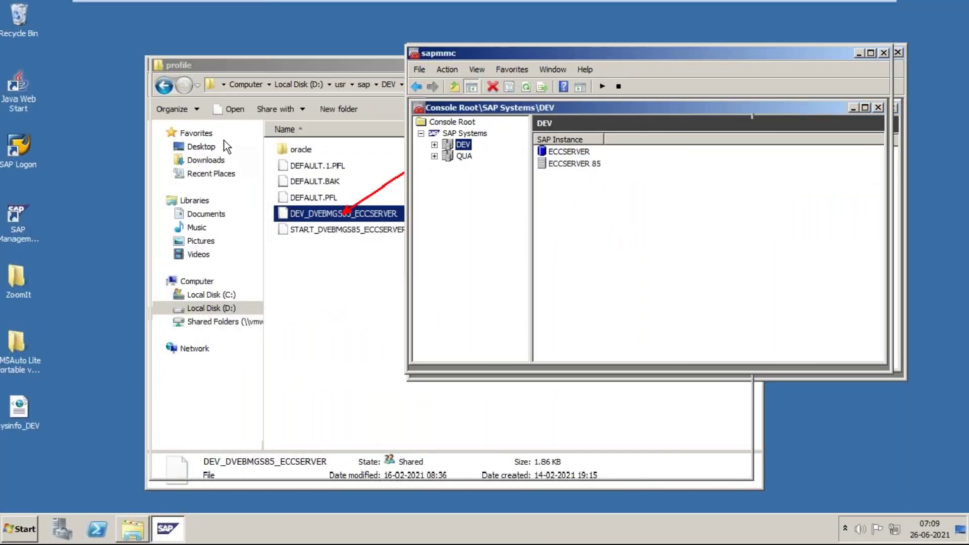
pyautogui.click(223, 140)
# Go back to the sap folder and open QUA\SYS\profile
pyautogui.click(162, 89)
pyautogui.click(163, 86)
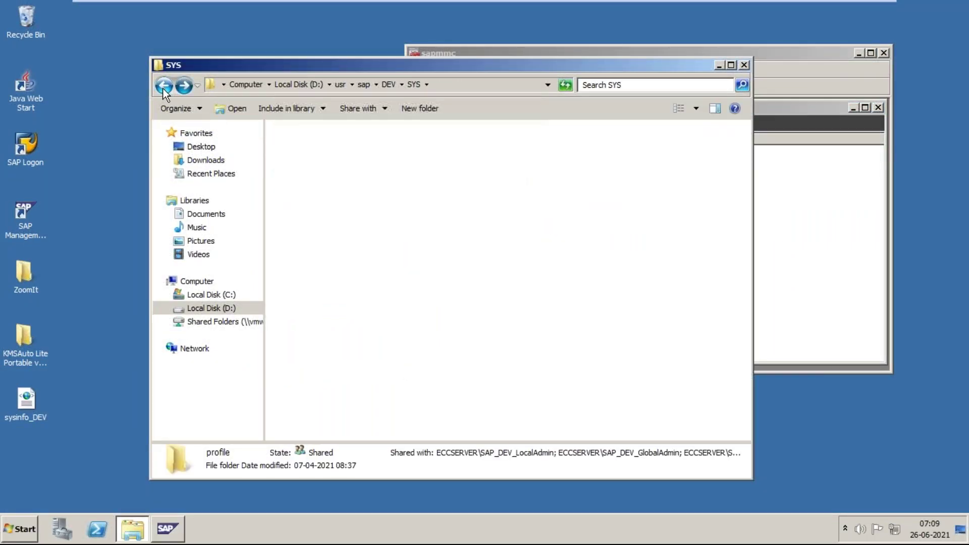
pyautogui.click(164, 86)
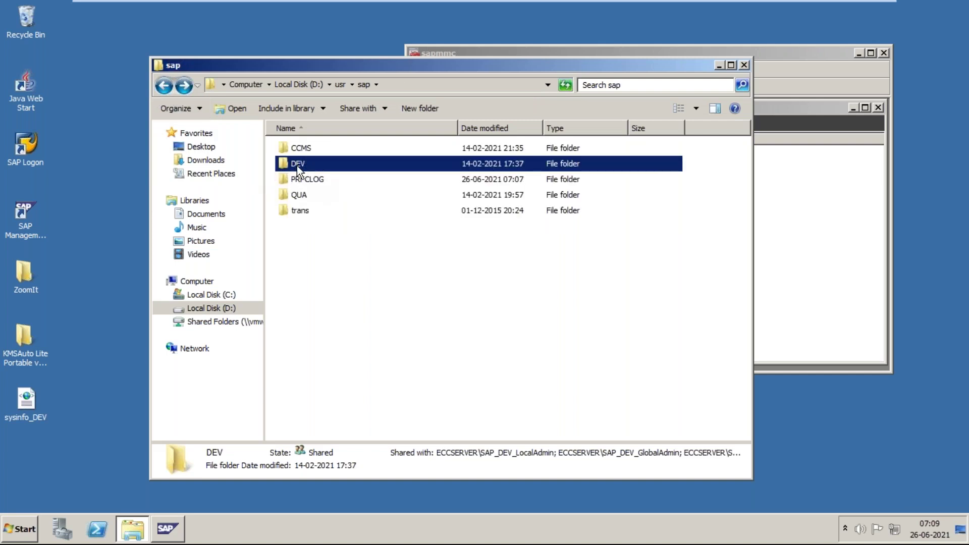
pyautogui.doubleClick(302, 197)
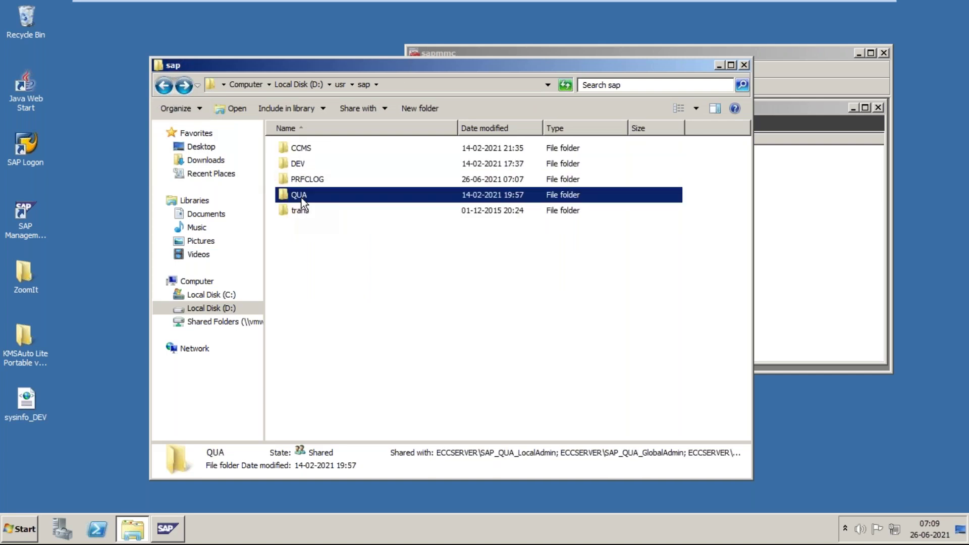
pyautogui.click(288, 164)
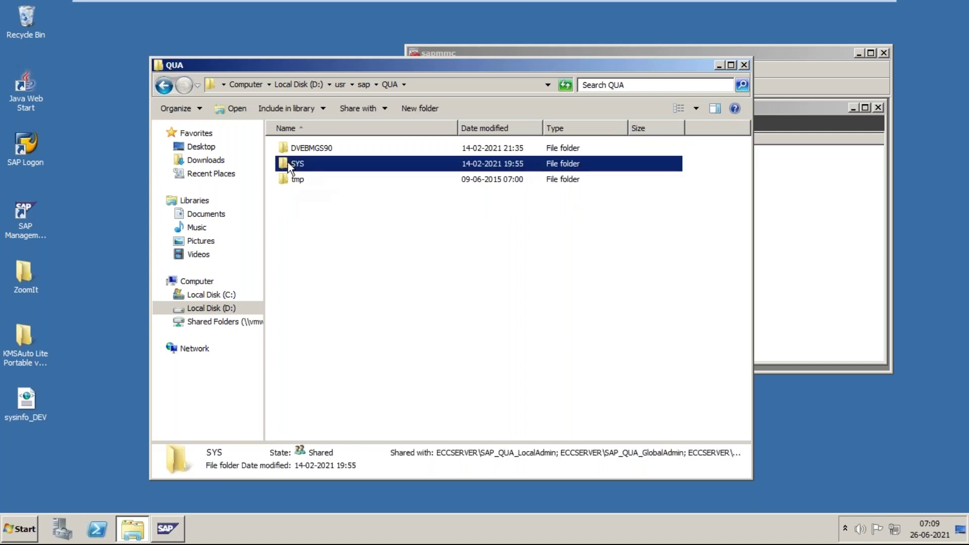
pyautogui.doubleClick(288, 163)
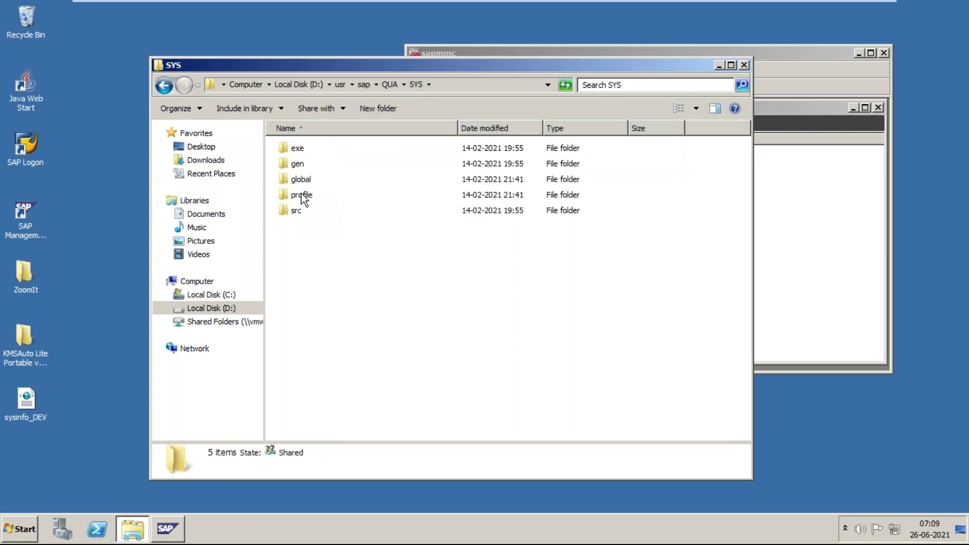
pyautogui.doubleClick(301, 195)
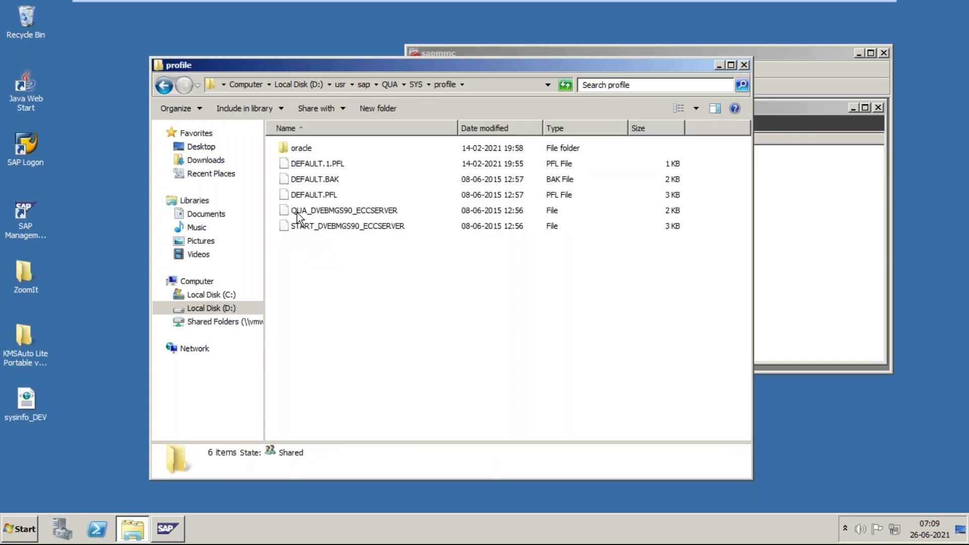
# Select the QUA_DVEBMGS90_ECCSERVER profile and shift the window slightly down
pyautogui.click(299, 212)
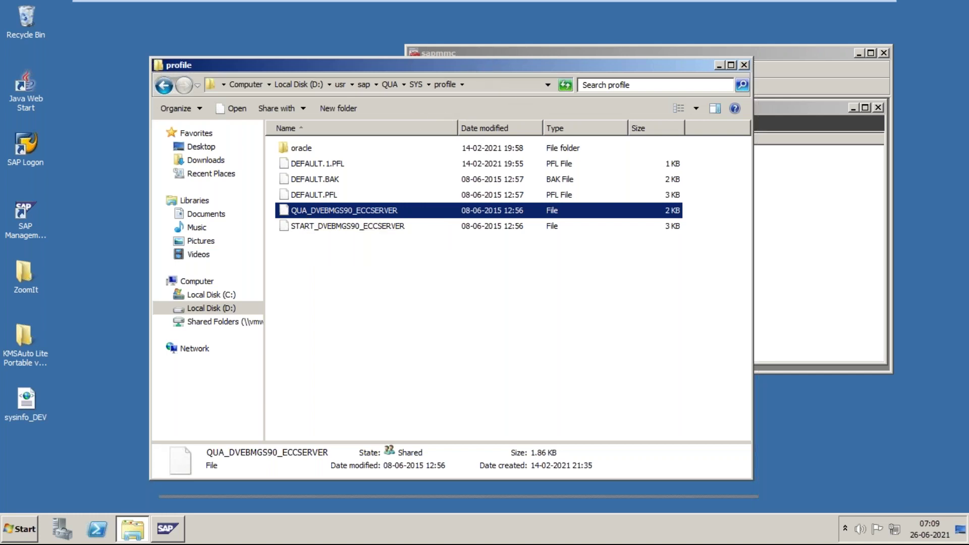
pyautogui.moveTo(494, 75); pyautogui.dragTo(501, 92)
pyautogui.hotkey('alt', 'Tab')
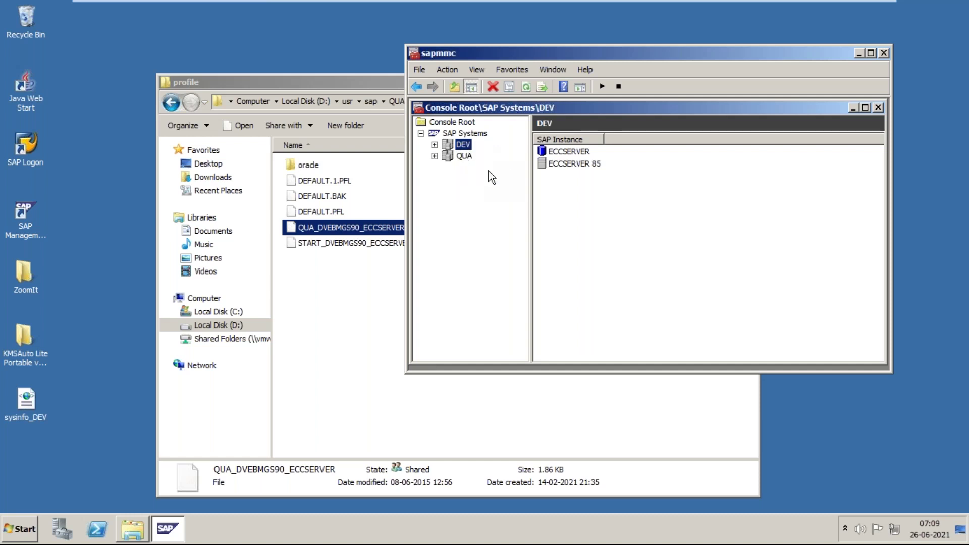
# Show QUA's ECCSERVER 90 instance in sapmmc, close the QUA profile window, and recentre the console
pyautogui.click(465, 156)
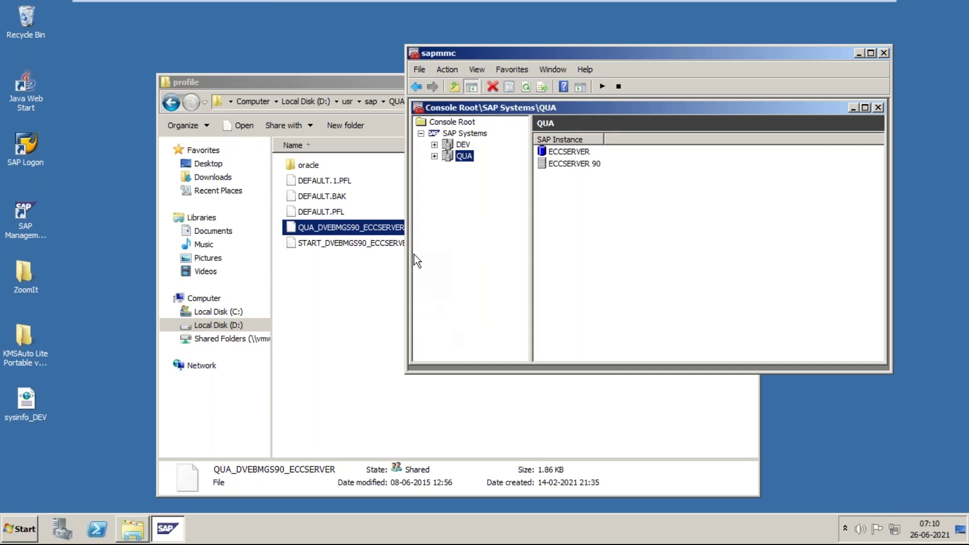
pyautogui.click(312, 317)
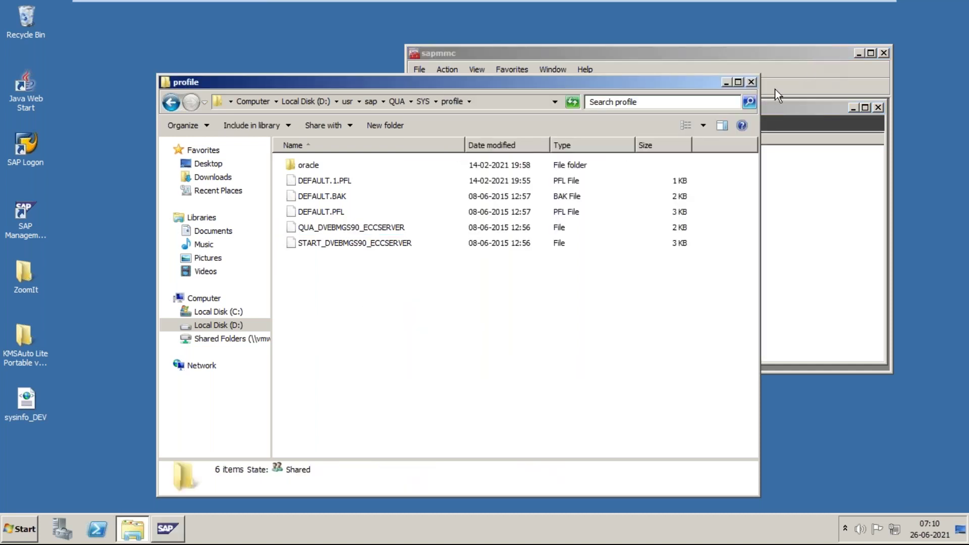
pyautogui.click(751, 82)
pyautogui.moveTo(771, 50); pyautogui.dragTo(604, 88)
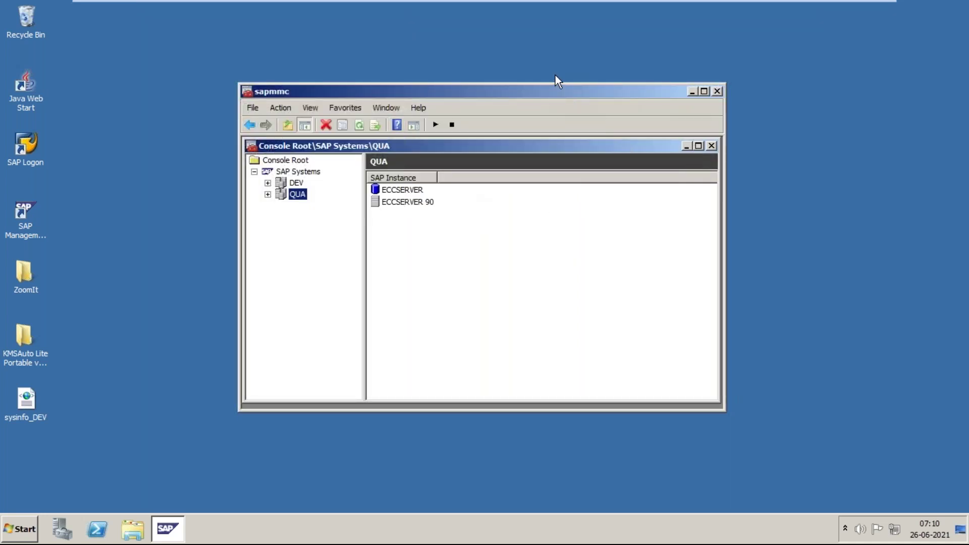
# Minimize the VMware guest and the profiles2.jpg slide, then select the Default profile thumbnail
pyautogui.moveTo(757, 1)
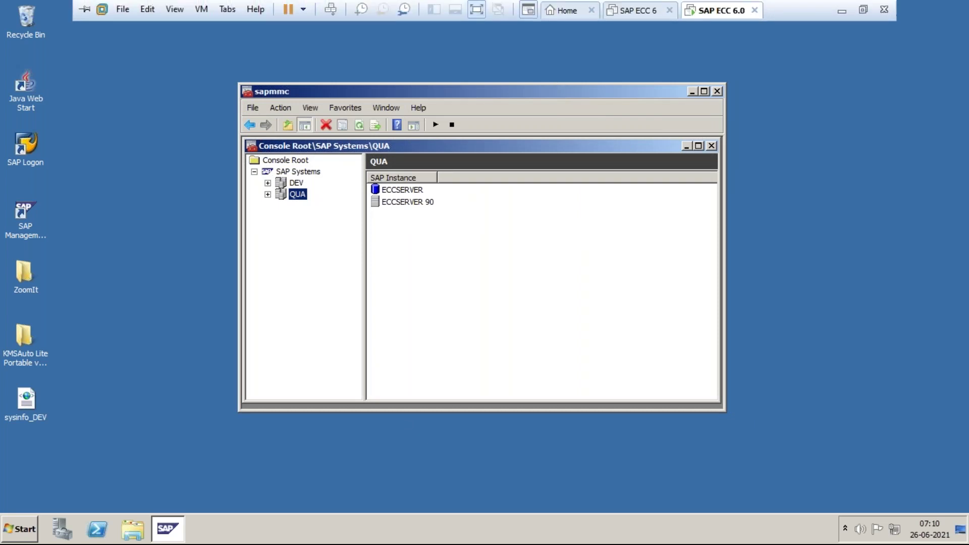
pyautogui.click(842, 12)
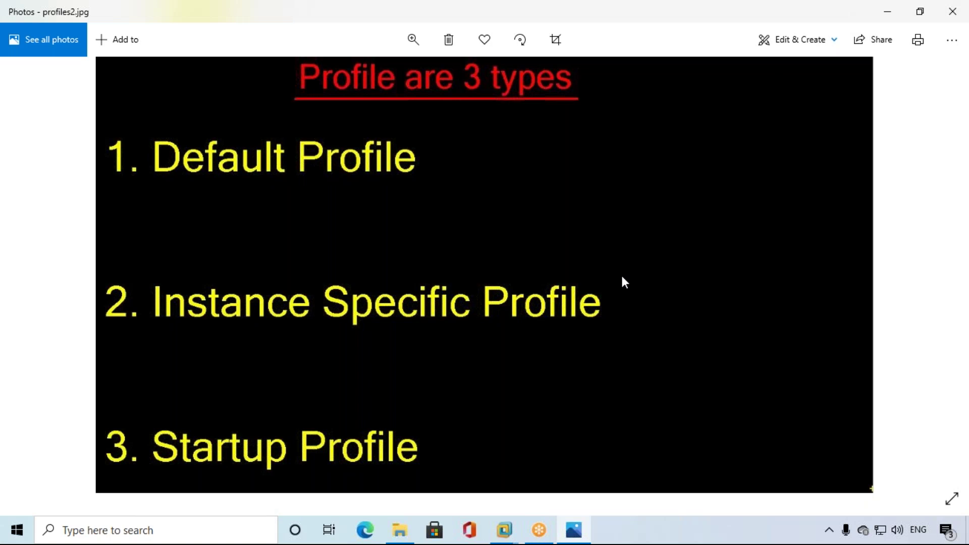
pyautogui.click(887, 15)
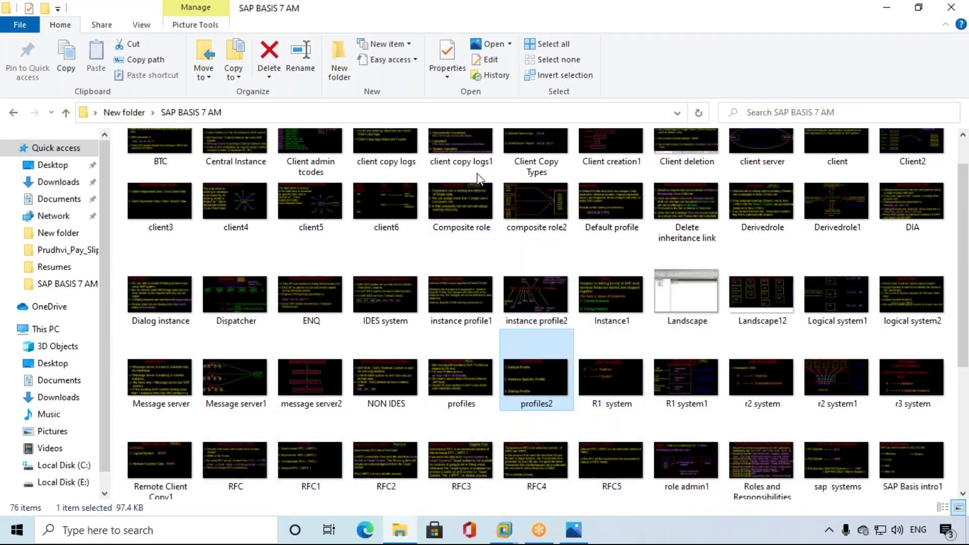
pyautogui.click(608, 214)
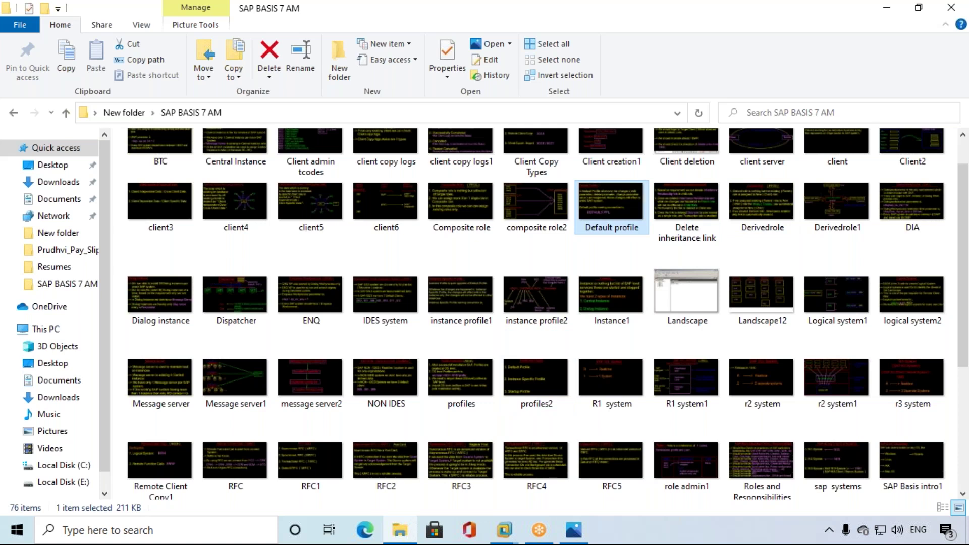
# View the Default profile slide on DEFAULT.PFL naming, close it, then open instance profile1
pyautogui.press('Return')
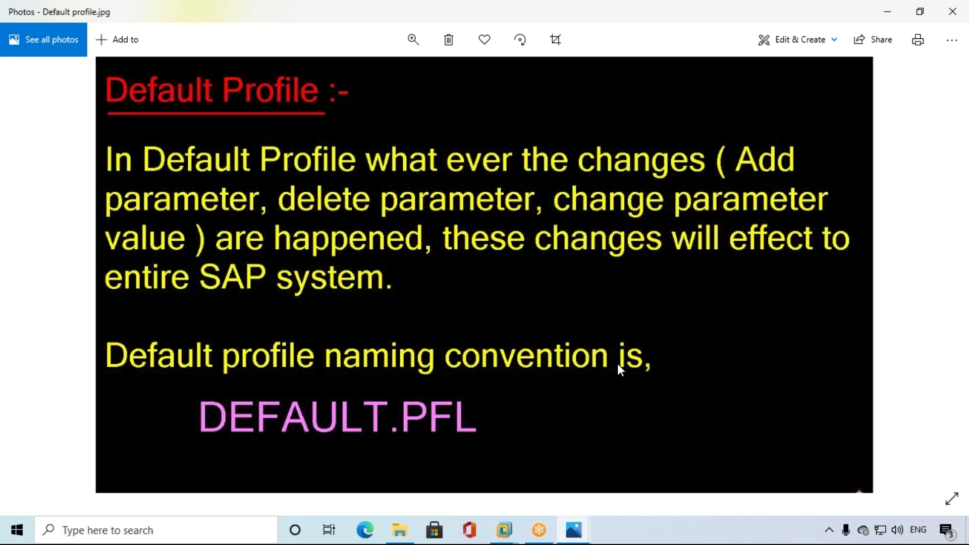
pyautogui.click(953, 11)
pyautogui.click(461, 298)
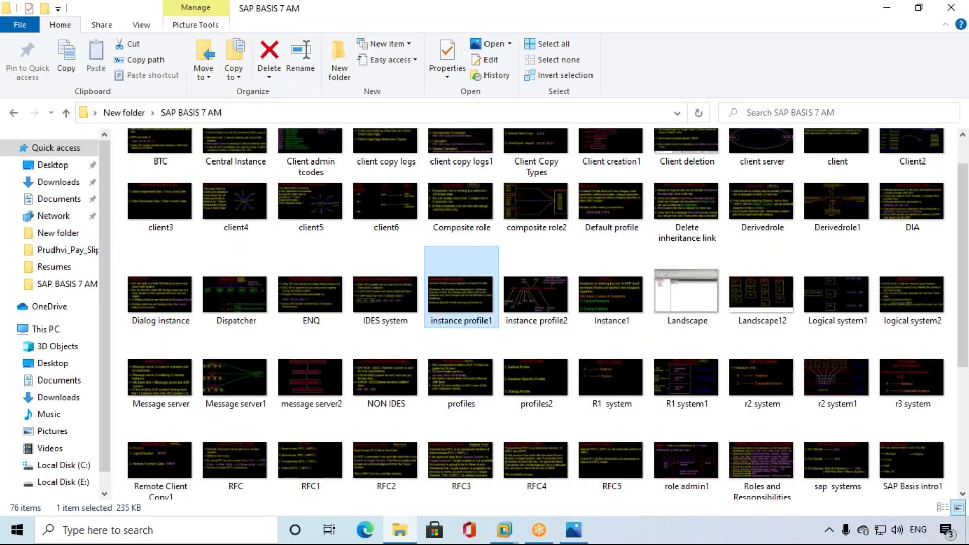
pyautogui.press('Return')
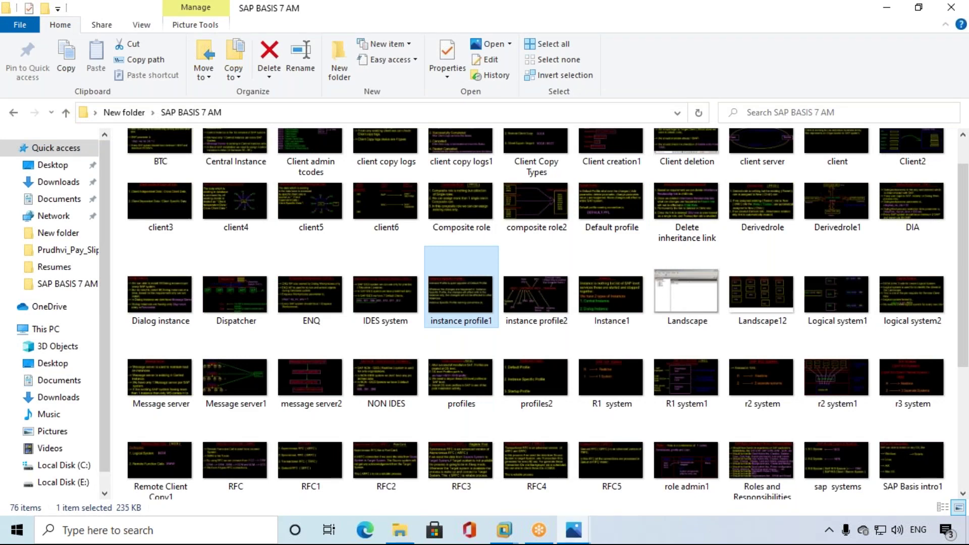
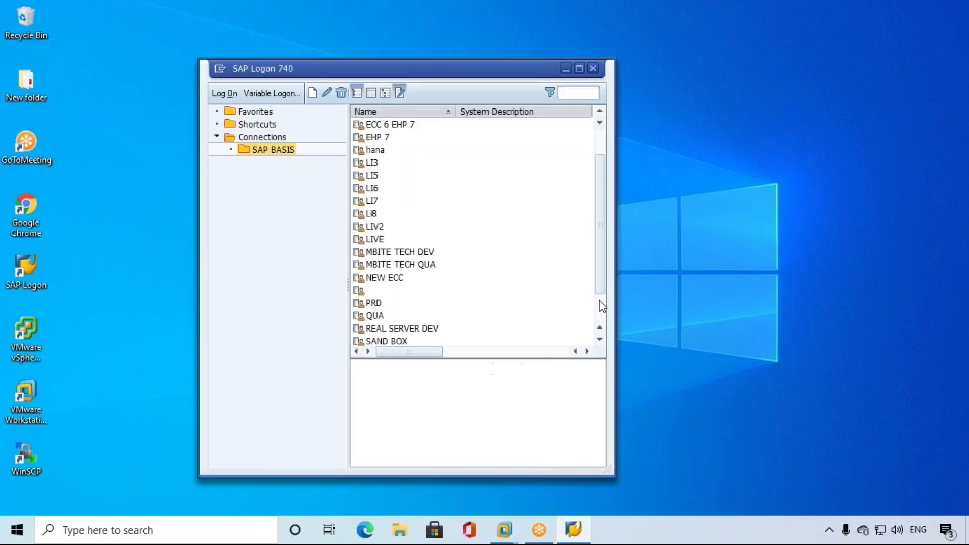
# Scroll to the SAP ECC 6.0 connection in SAP Logon and open its logon screen
pyautogui.moveTo(601, 282); pyautogui.dragTo(602, 260)
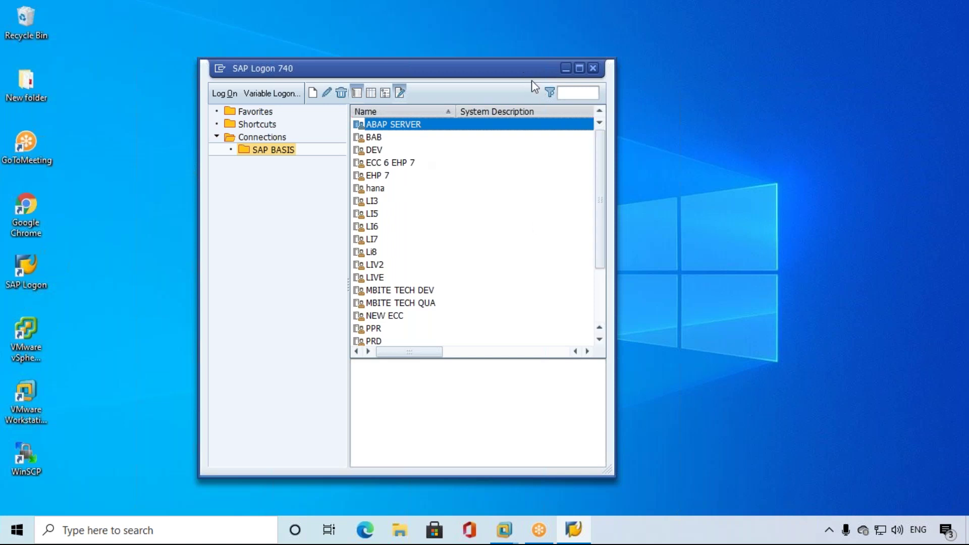
pyautogui.click(599, 299)
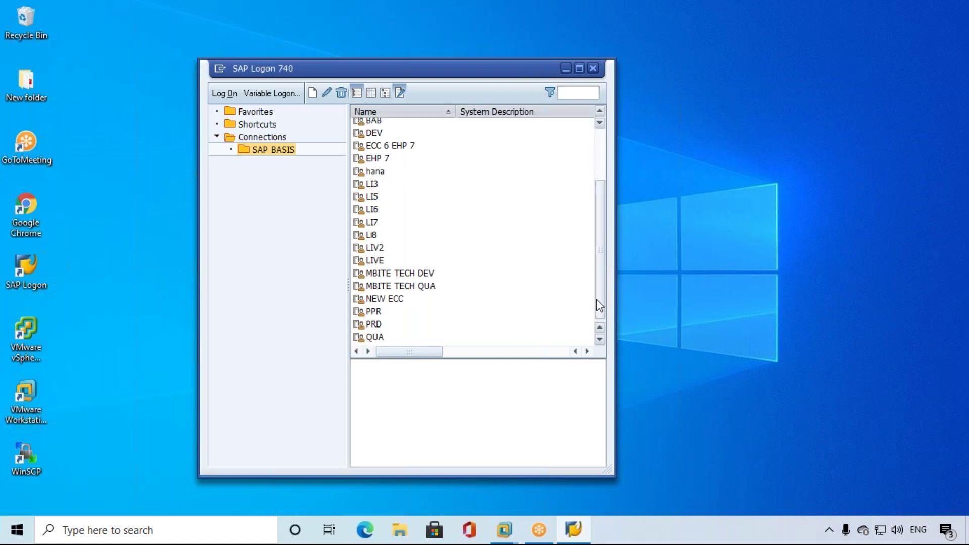
pyautogui.click(400, 306)
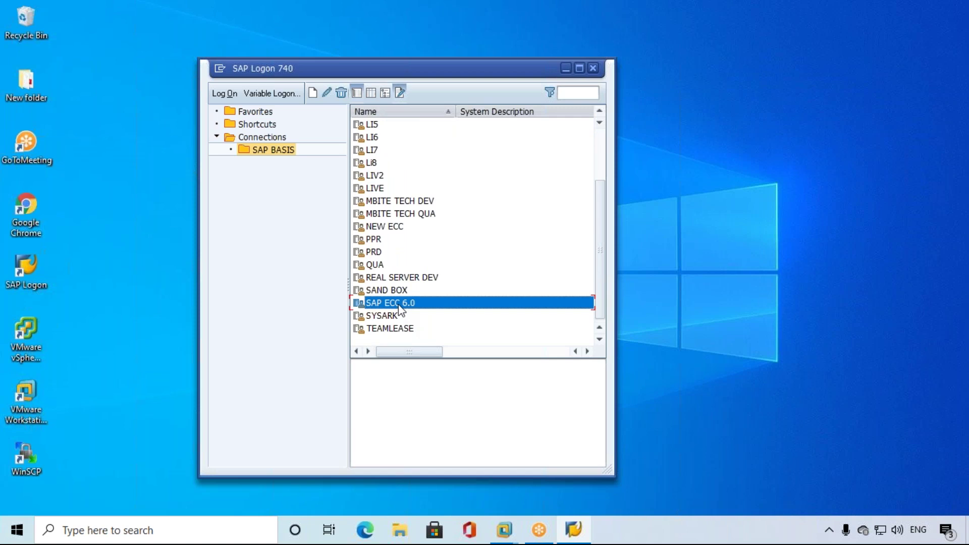
pyautogui.doubleClick(399, 306)
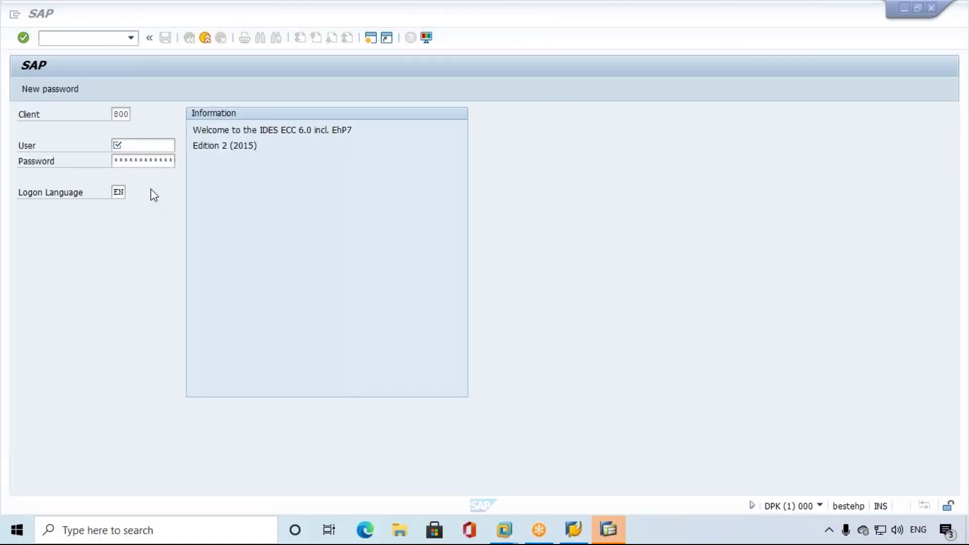
# Log on to client 800 with the user ID and password
pyautogui.click(144, 145)
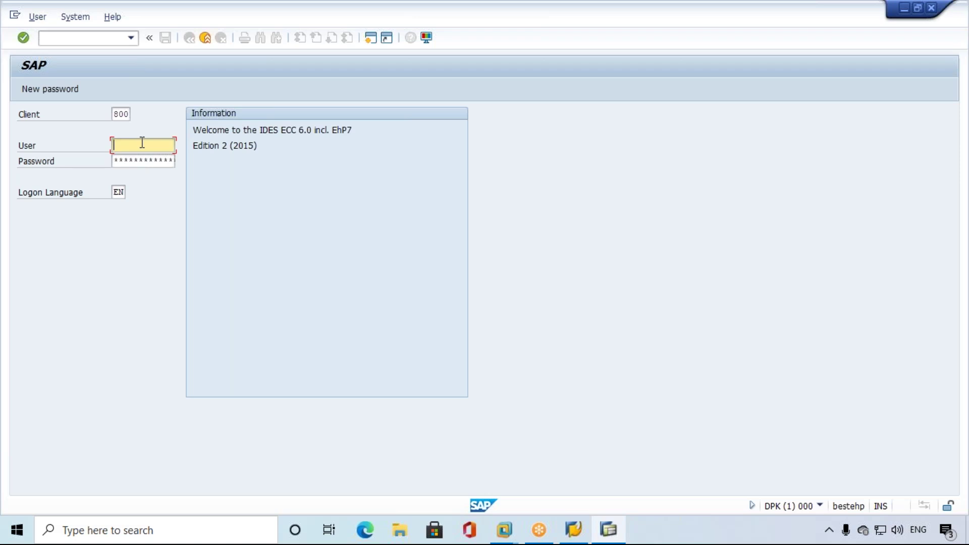
pyautogui.write('surya')
pyautogui.press('Tab')
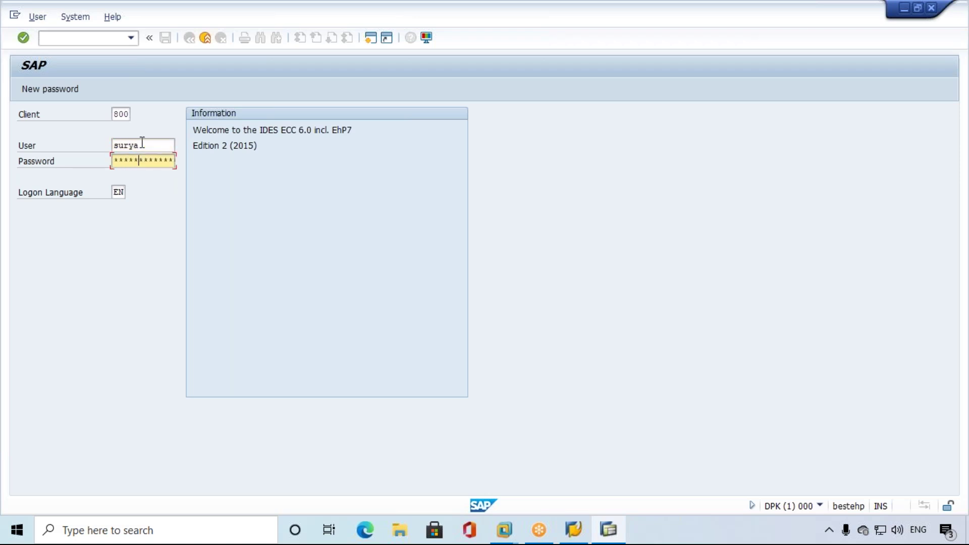
pyautogui.press('Return')
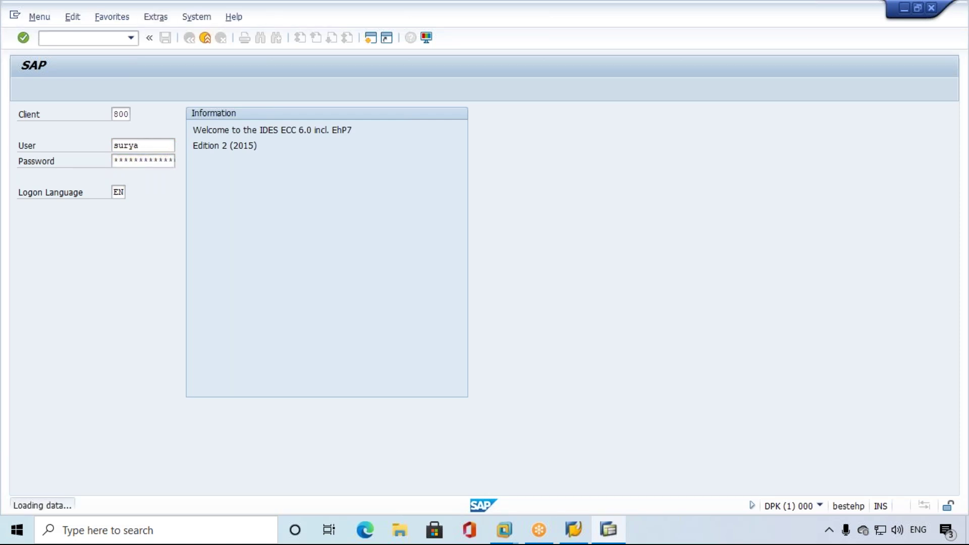
# Run SCC4 to review client 812, then exit to the main menu and request log off
pyautogui.write('scc4')
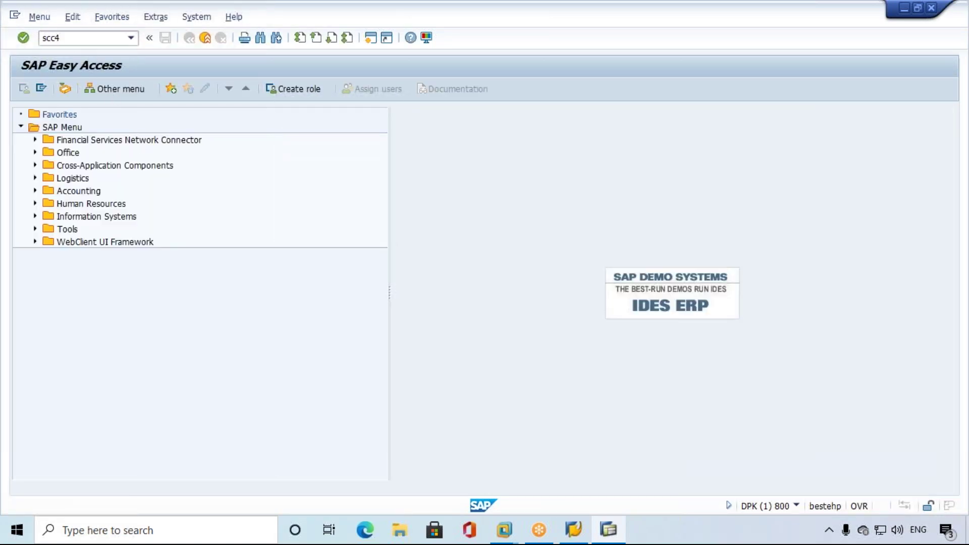
pyautogui.press('Return')
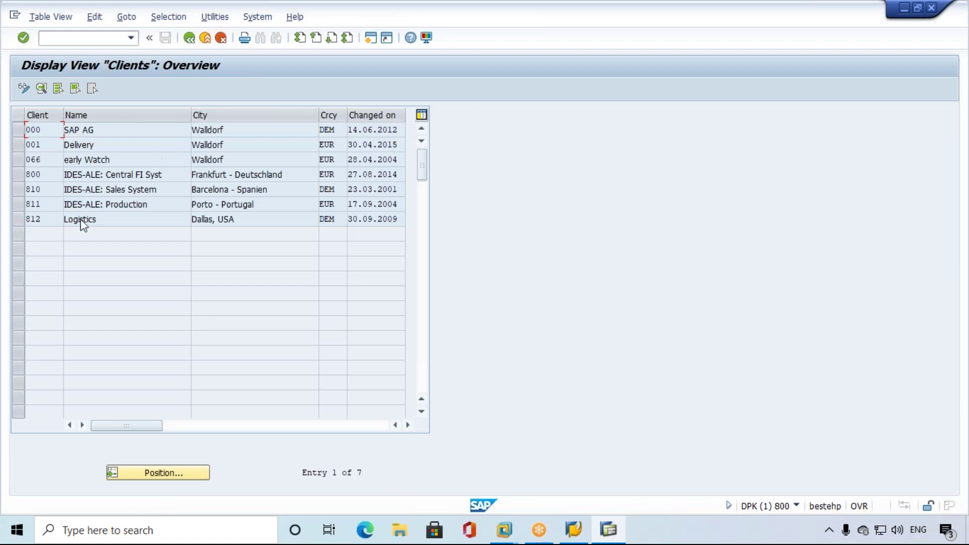
pyautogui.click(55, 218)
pyautogui.click(206, 38)
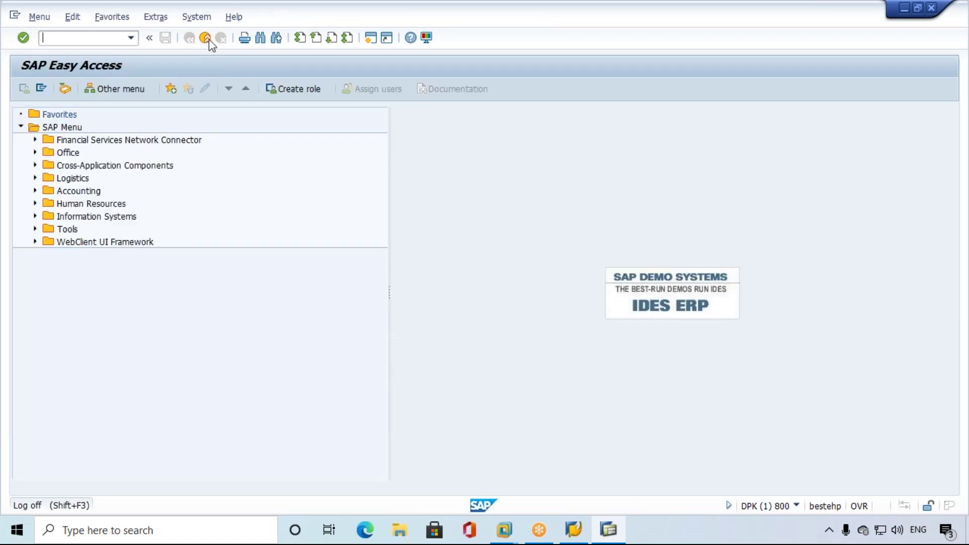
pyautogui.click(207, 40)
# Confirm the log off and open the EHP 7 connection's logon screen
pyautogui.click(144, 267)
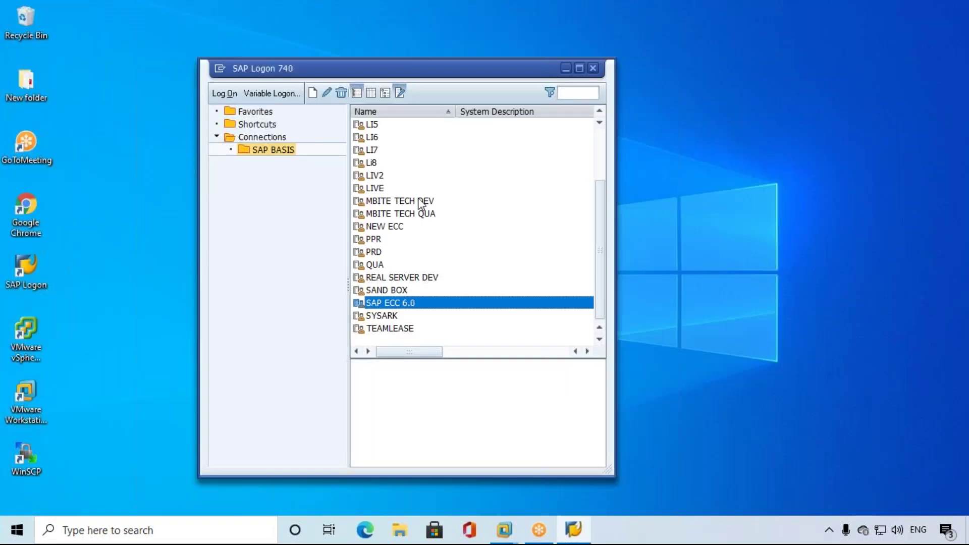
pyautogui.scroll(2, 604, 161)
pyautogui.click(381, 175)
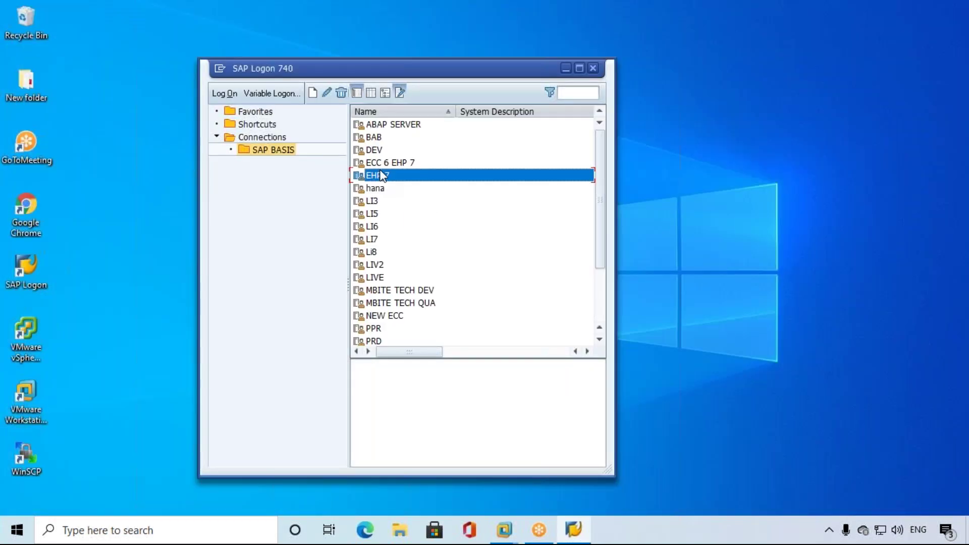
pyautogui.hotkey('alt', 'F4')
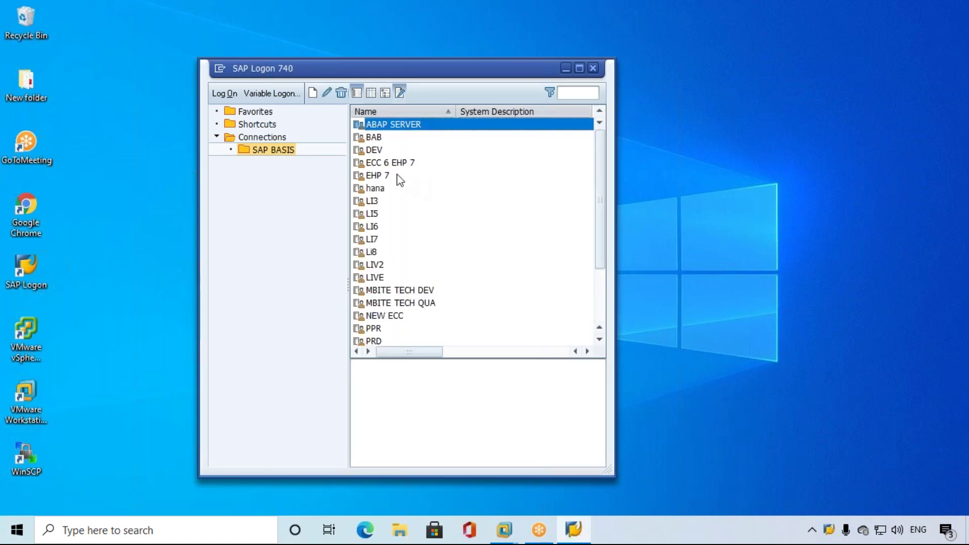
pyautogui.click(379, 173)
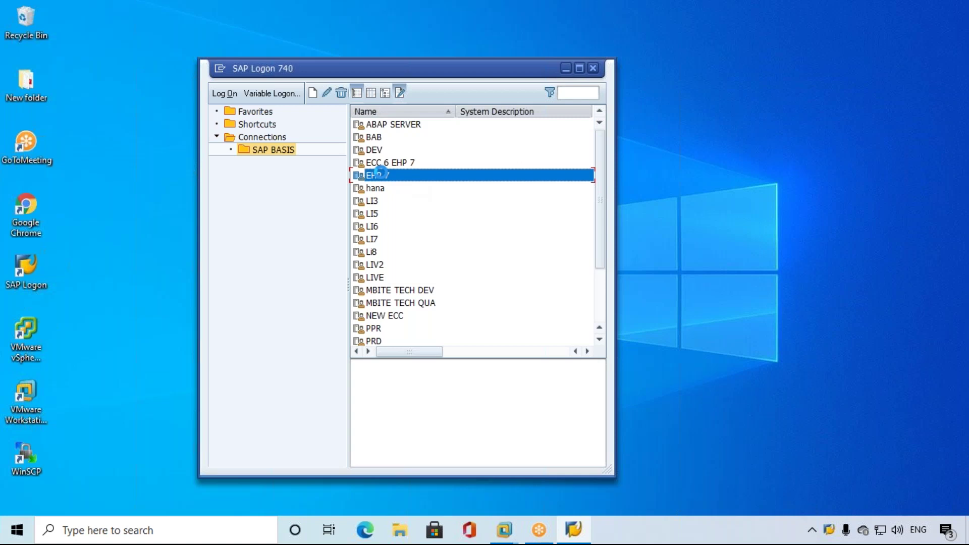
pyautogui.doubleClick(379, 174)
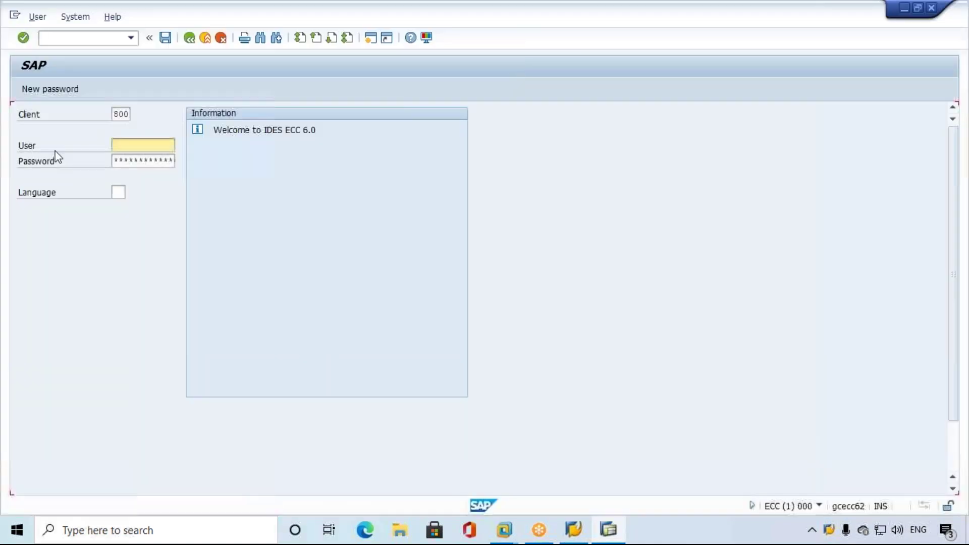
# Log on to the EHP 7 system with the user ID and password
pyautogui.write('surya')
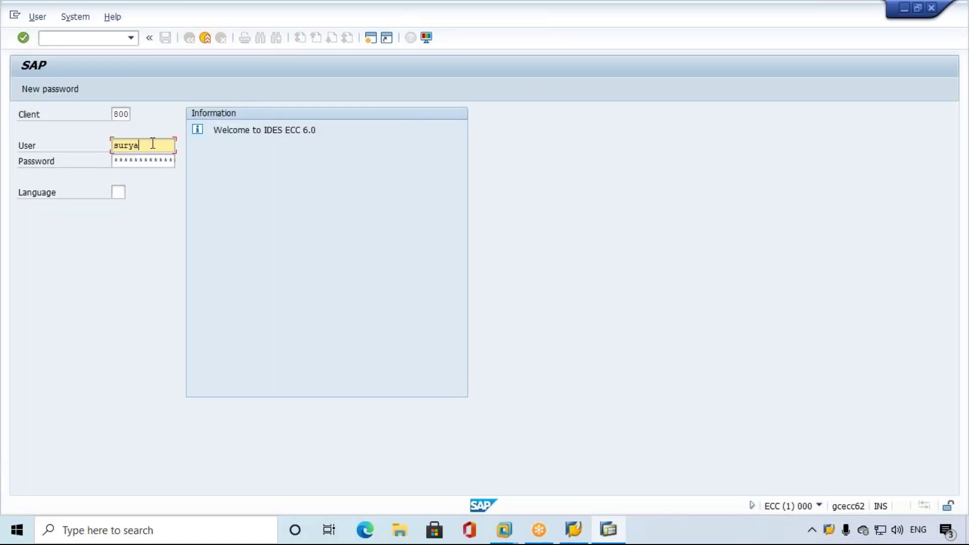
pyautogui.press('Tab')
pyautogui.write('*******')
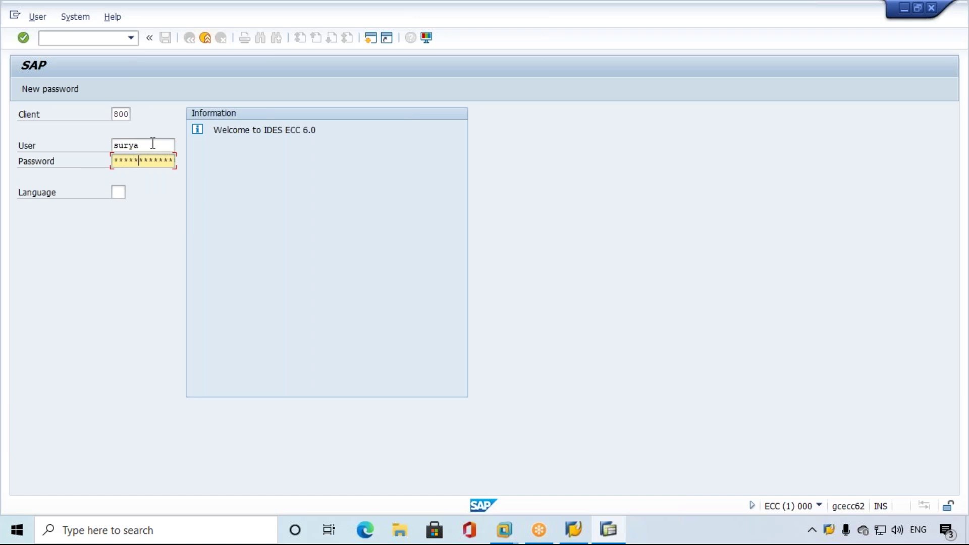
pyautogui.press('Return')
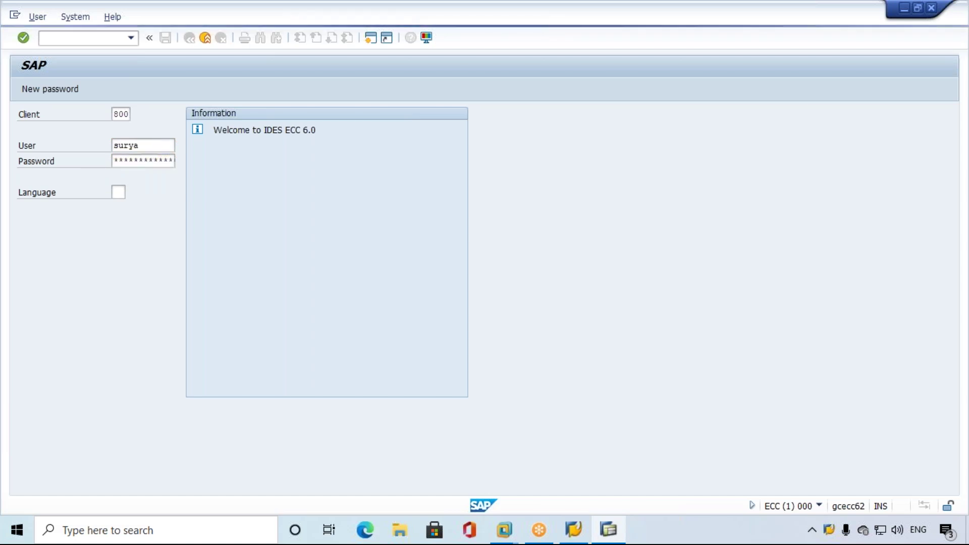
pyautogui.click(167, 251)
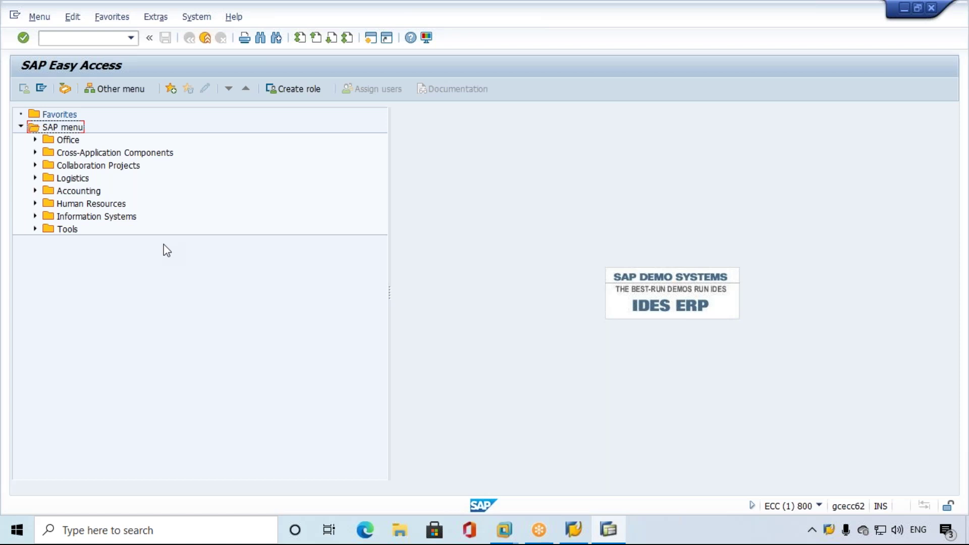
# Run SCC4 from the command field history to list the 21 clients
pyautogui.click(98, 36)
pyautogui.click(130, 38)
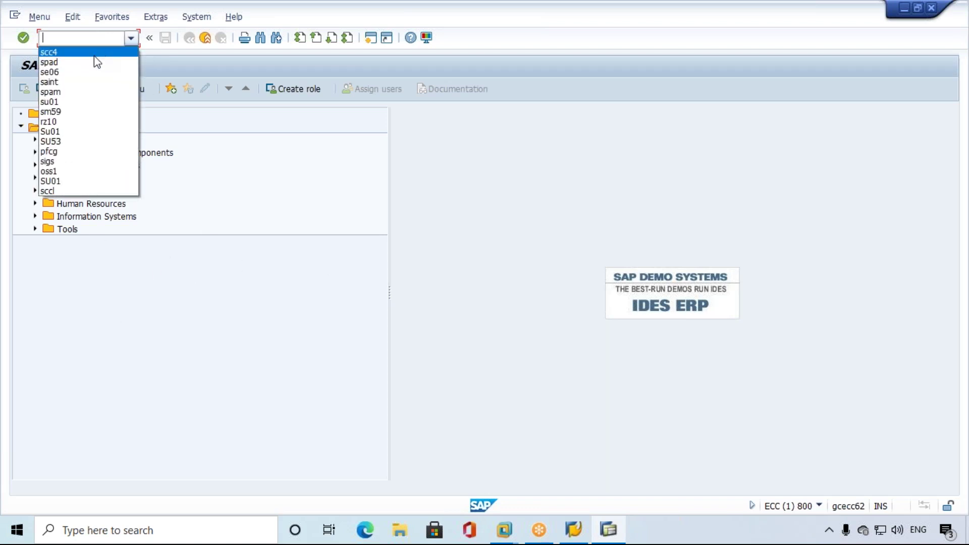
pyautogui.click(93, 53)
pyautogui.press('Return')
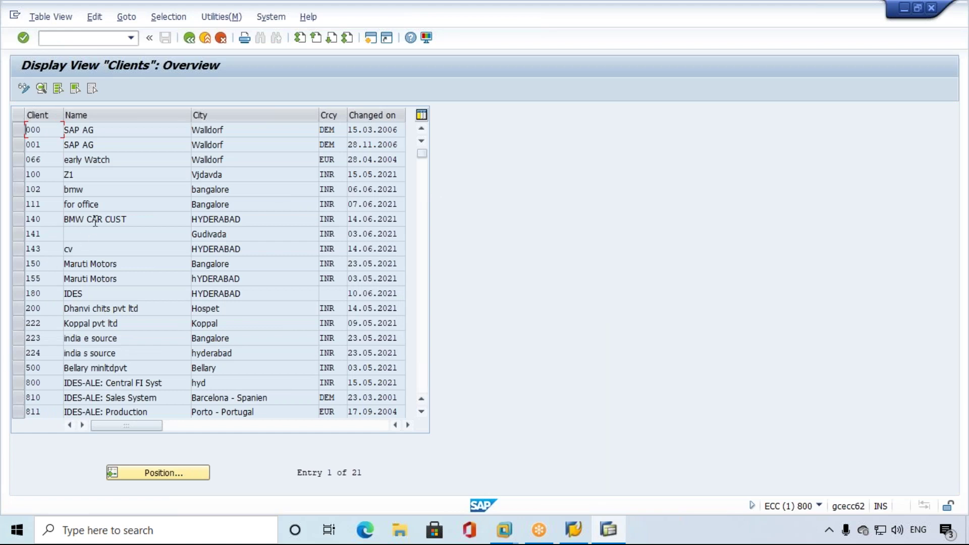
# Switch the Clients table to change mode, acknowledging the cross-client caution
pyautogui.scroll(-7, 108, 248)
pyautogui.scroll(7, 148, 170)
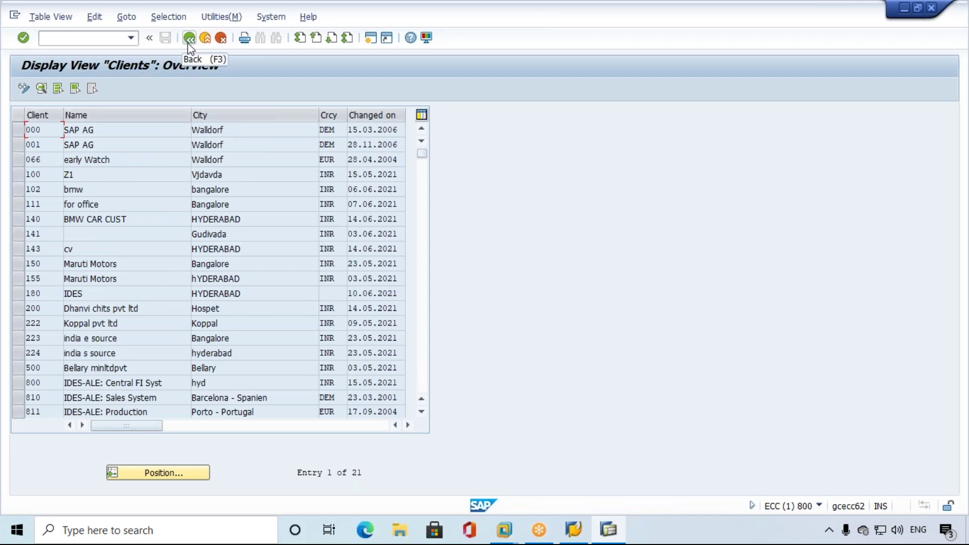
pyautogui.click(25, 91)
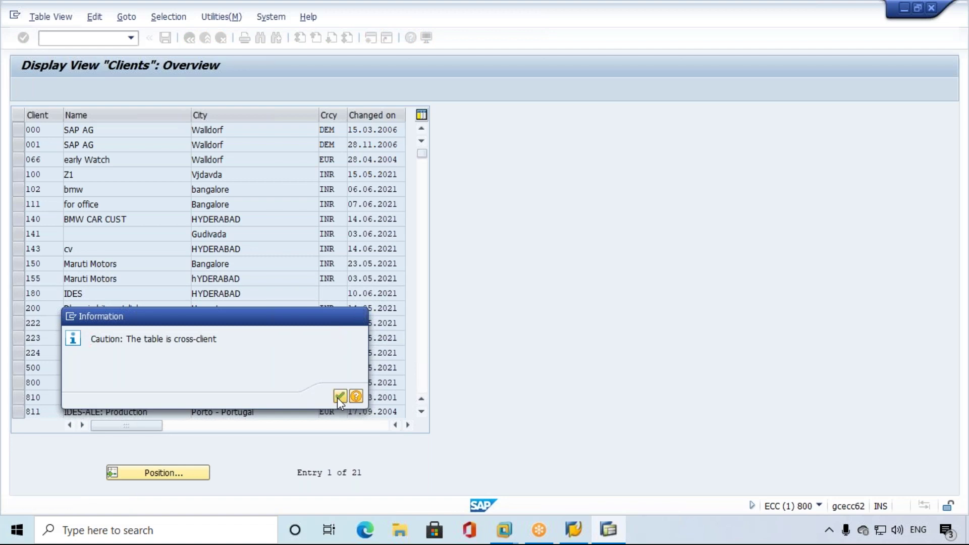
pyautogui.click(339, 397)
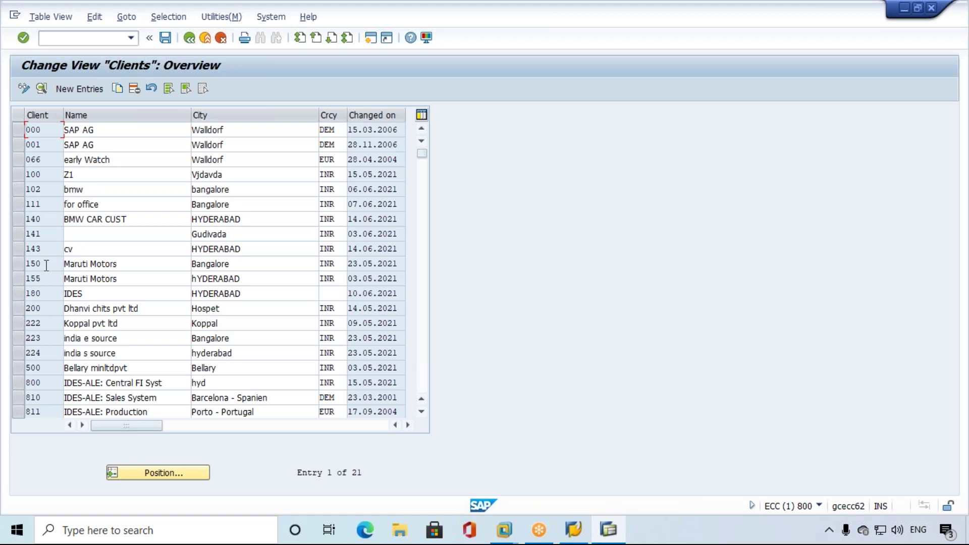
# Open client 150 Maruti Motors' details and set its client role to Production
pyautogui.click(83, 263)
pyautogui.doubleClick(83, 263)
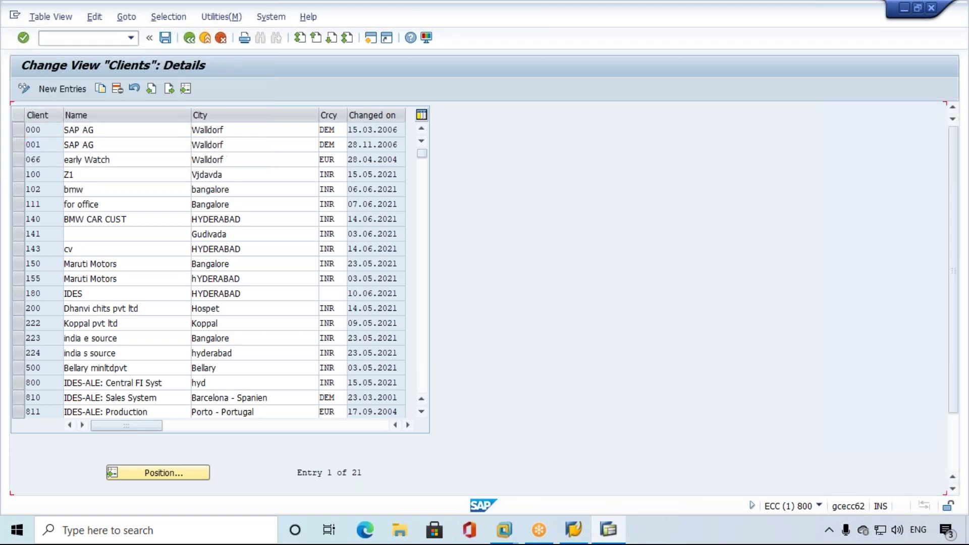
pyautogui.click(158, 191)
pyautogui.click(147, 206)
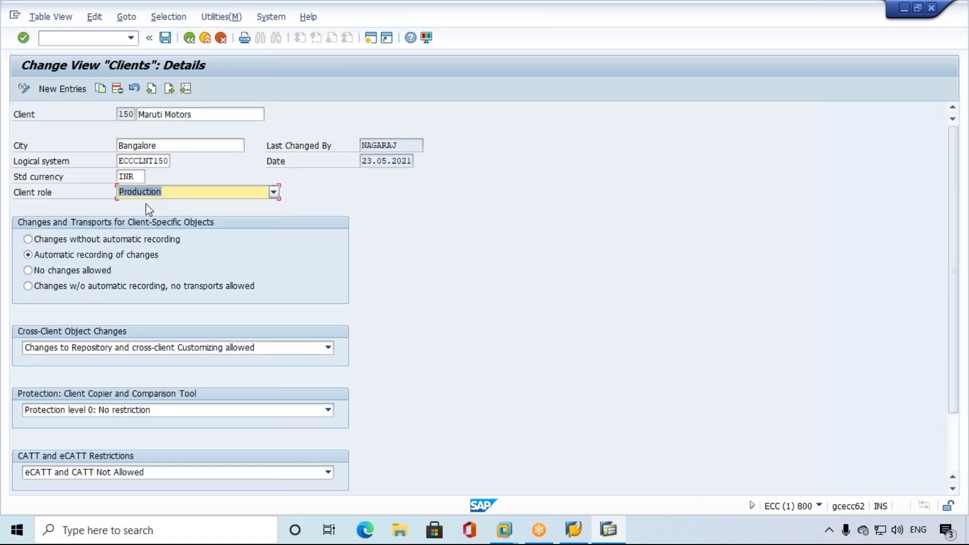
# Allow no changes to client-specific objects and block Repository and cross-client Customizing changes
pyautogui.click(96, 274)
pyautogui.scroll(-1, 444, 302)
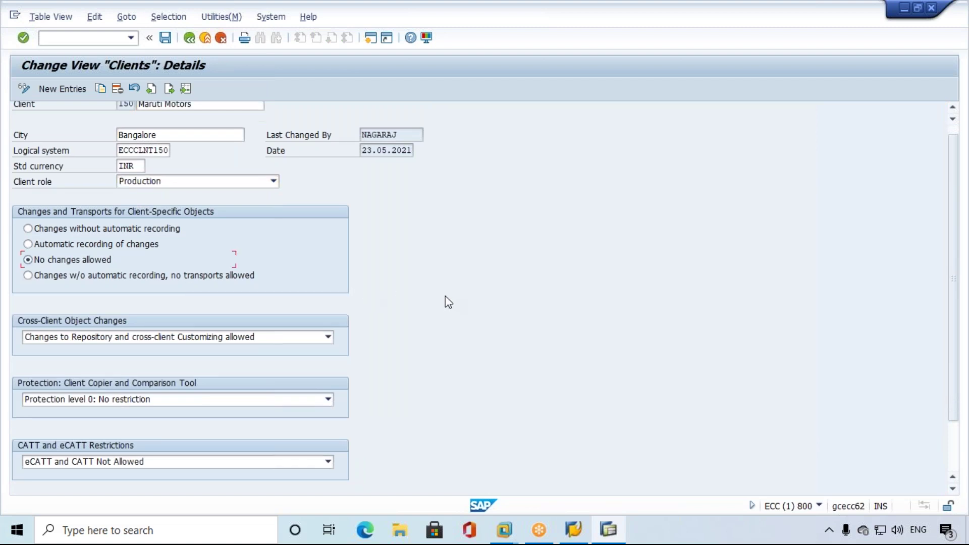
pyautogui.click(216, 337)
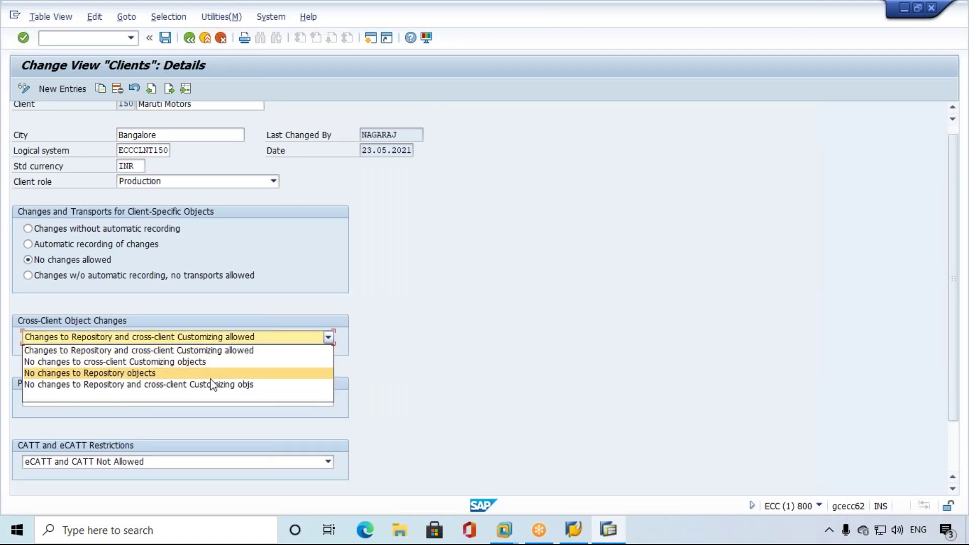
pyautogui.click(234, 385)
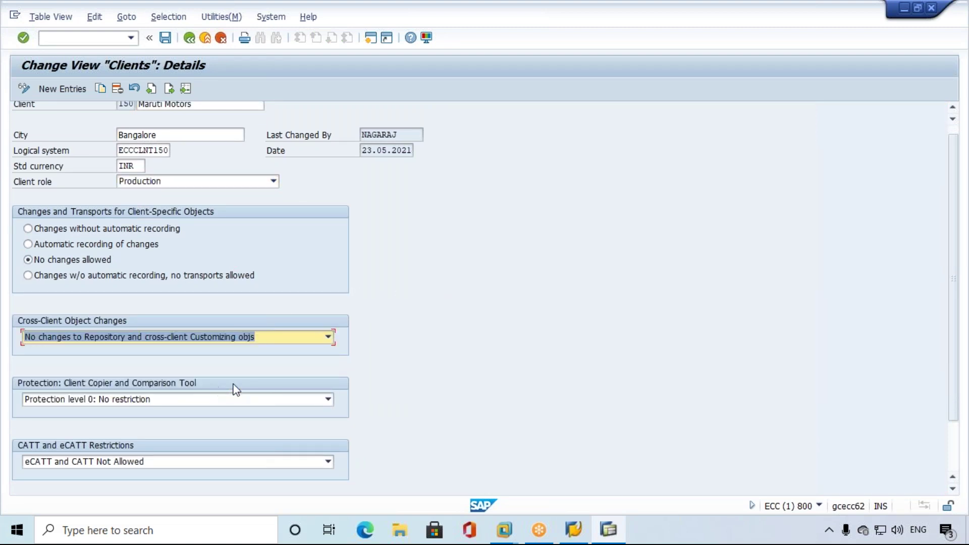
# Save client 150's settings past the production-client notice and return to the clients overview
pyautogui.click(165, 38)
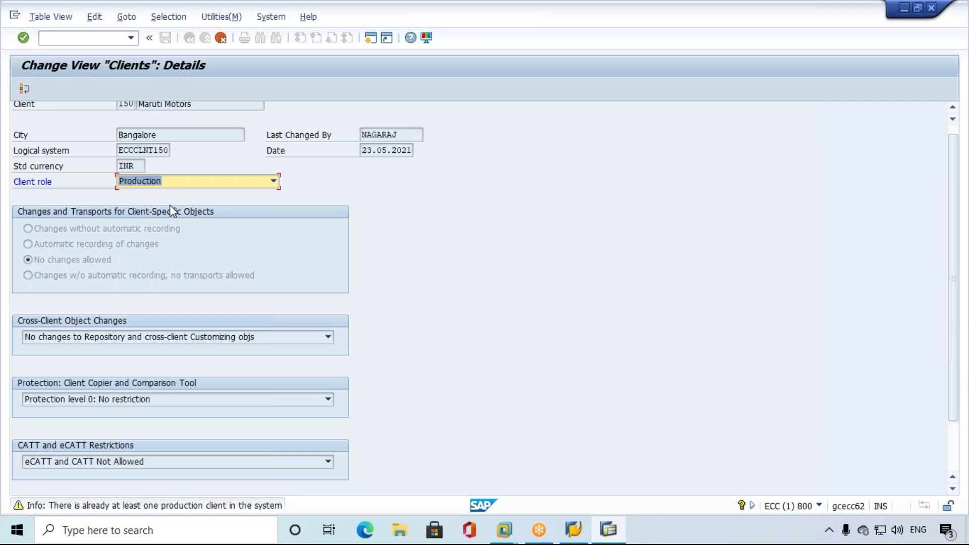
pyautogui.hotkey('ctrl', 'F1')
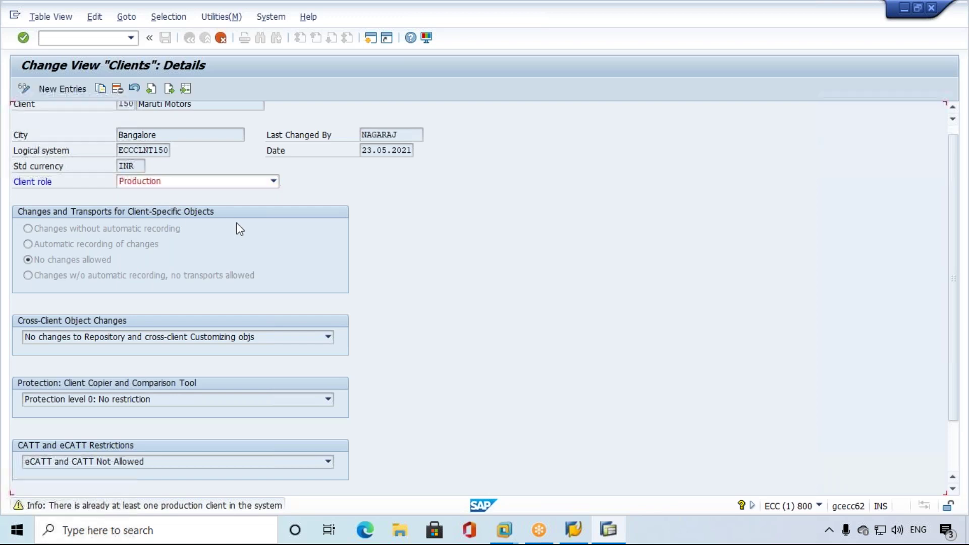
pyautogui.hotkey('ctrl', 's')
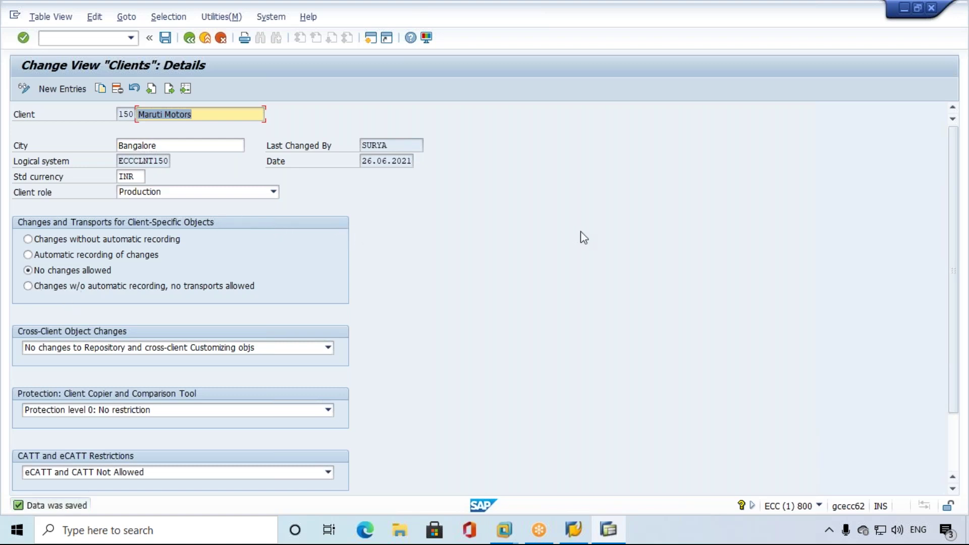
pyautogui.click(150, 38)
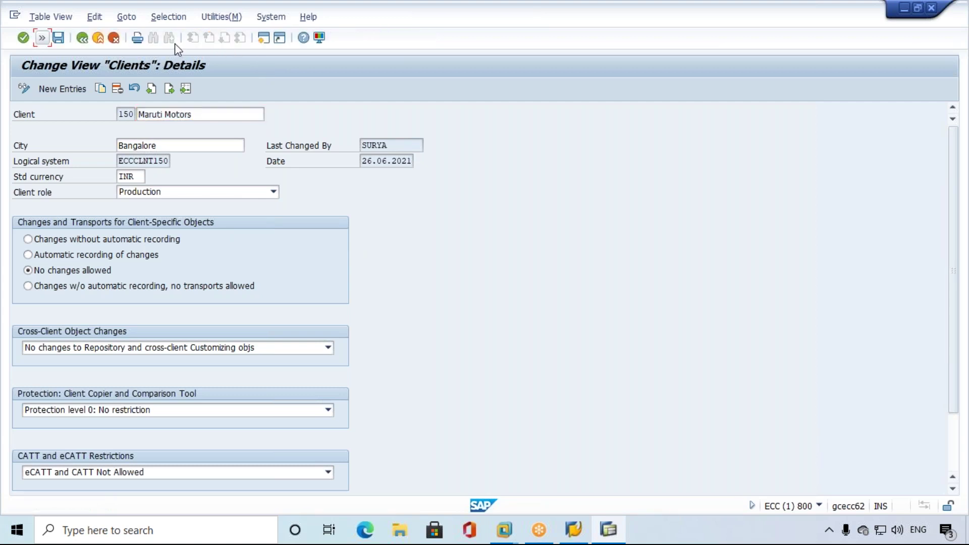
pyautogui.click(47, 38)
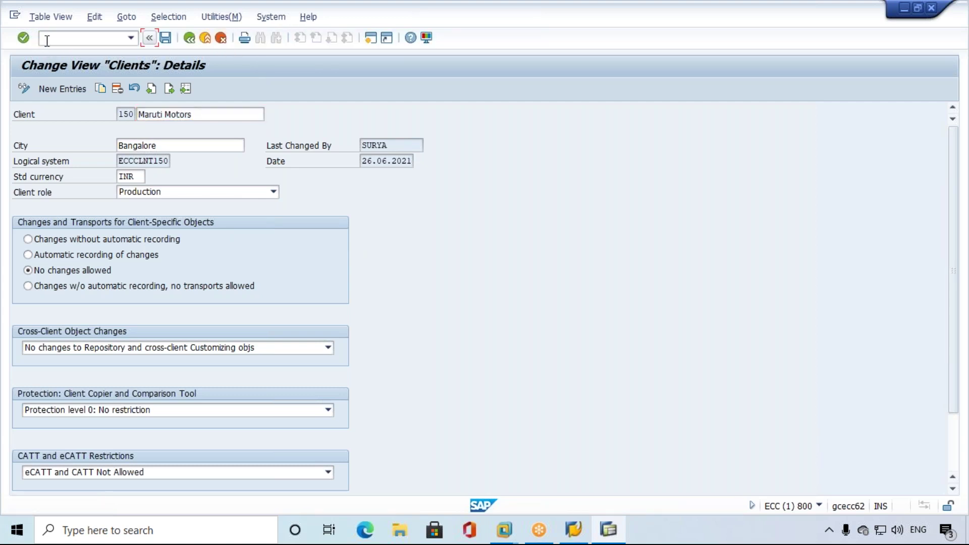
pyautogui.click(165, 38)
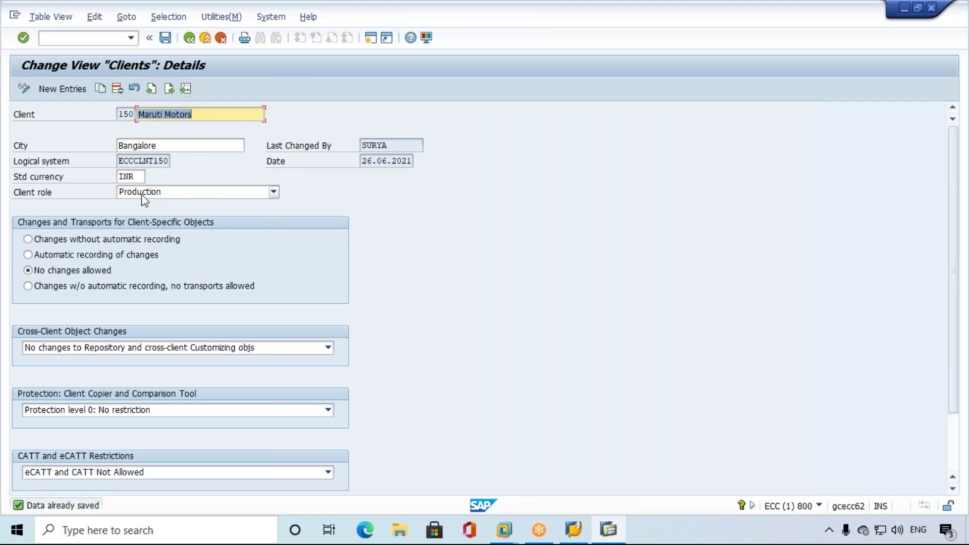
pyautogui.click(193, 42)
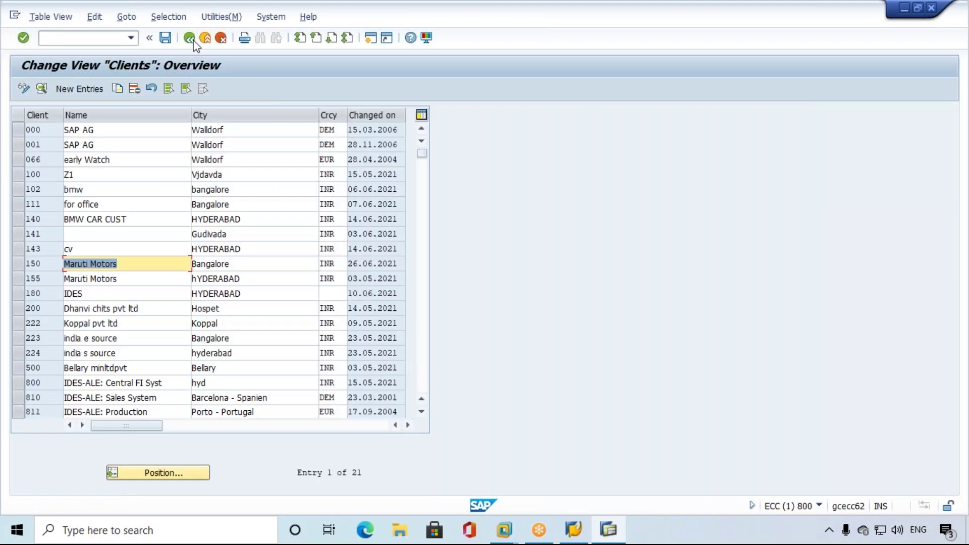
# Rename client 150 from Maruti Motors to 'Production' and save it
pyautogui.click(92, 264)
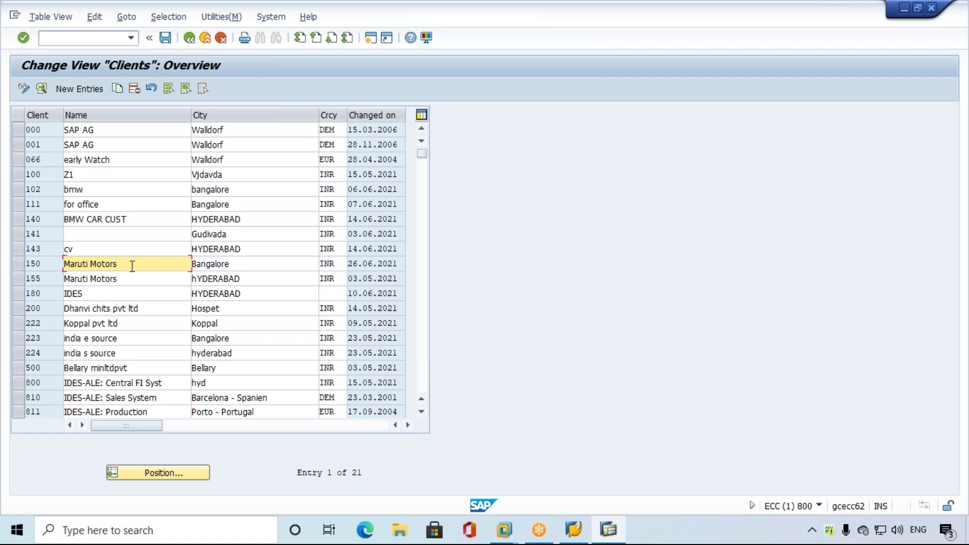
pyautogui.moveTo(131, 264); pyautogui.dragTo(61, 265)
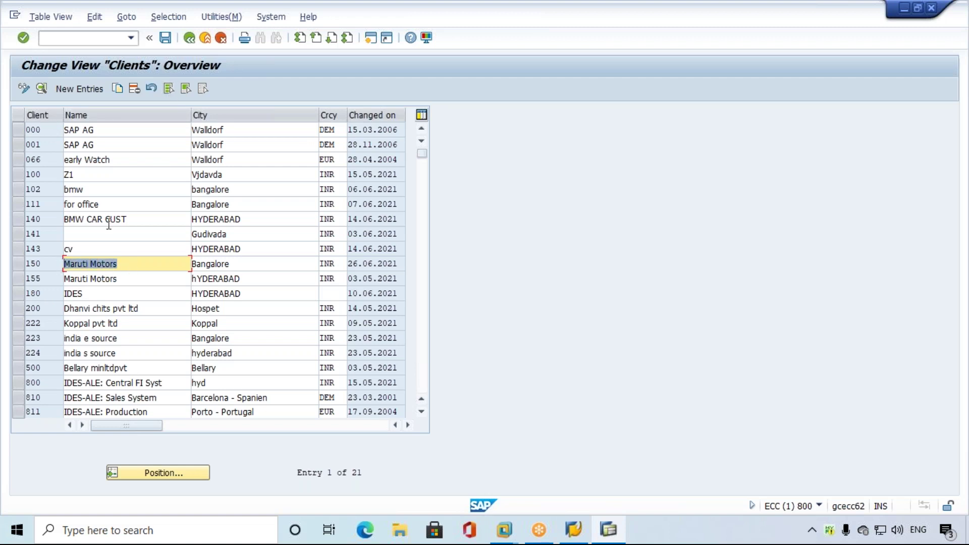
pyautogui.doubleClick(103, 265)
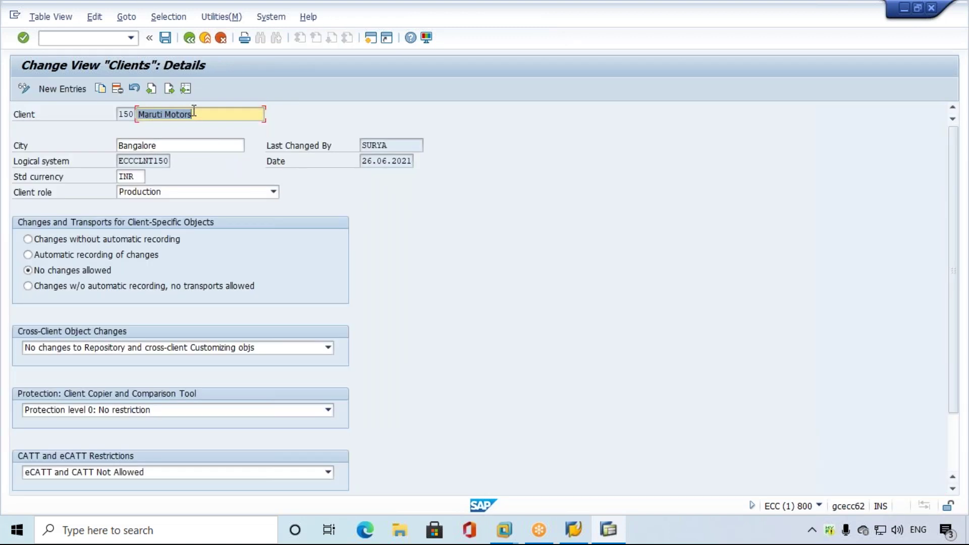
pyautogui.write('Pro')
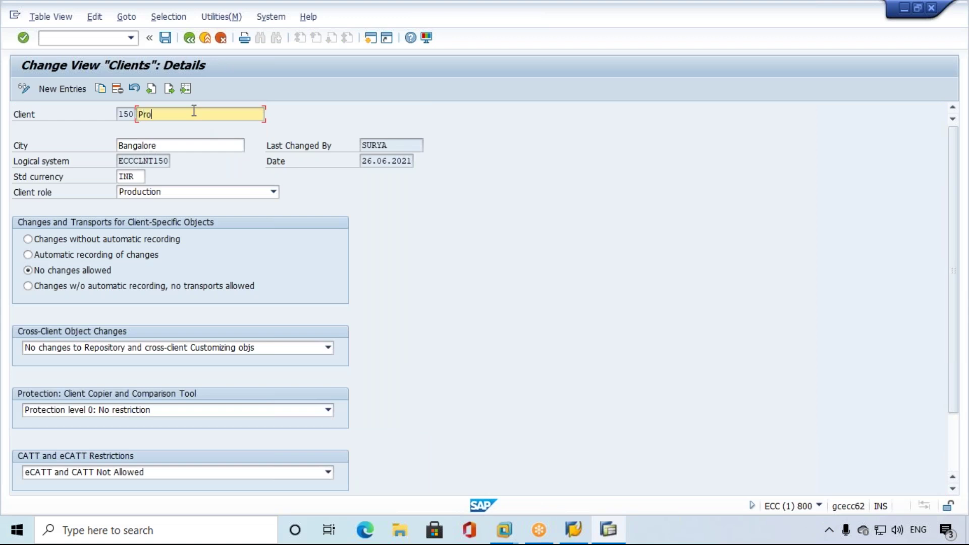
pyautogui.write('duction')
pyautogui.click(165, 37)
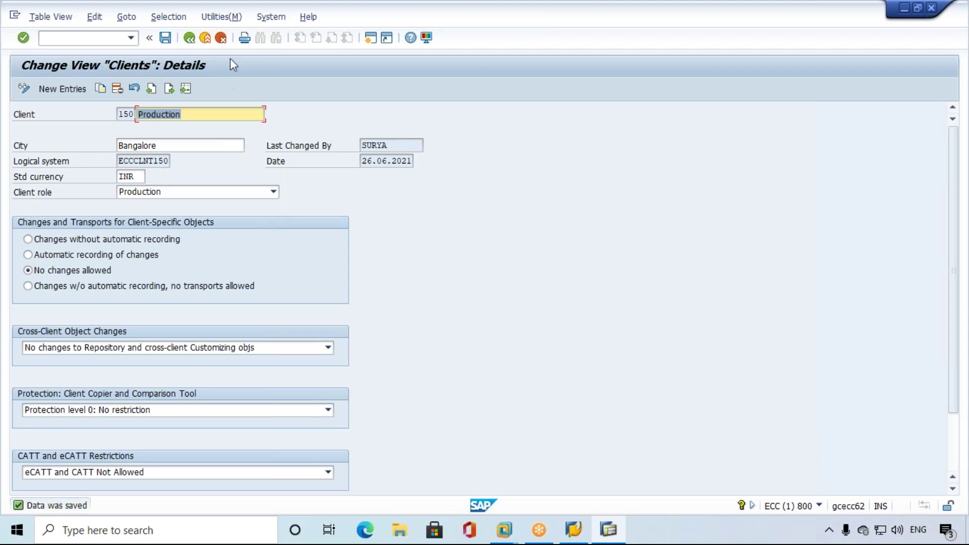
# Return to the clients overview in display mode and open a new session
pyautogui.click(190, 39)
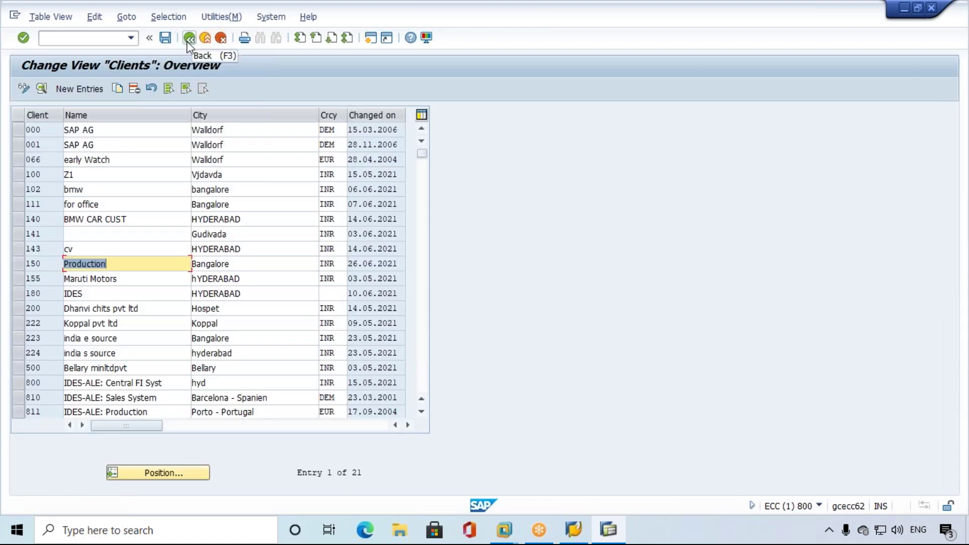
pyautogui.click(28, 89)
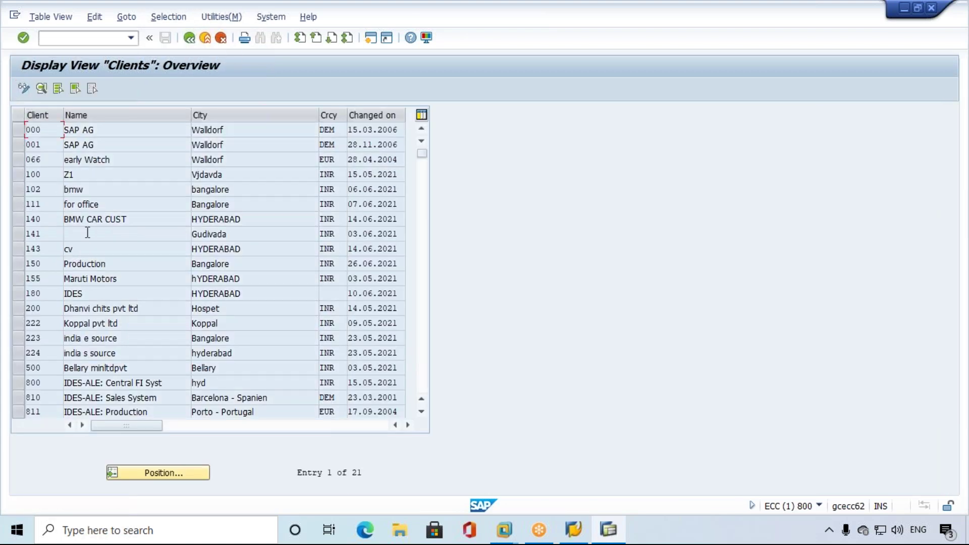
pyautogui.click(117, 269)
pyautogui.click(372, 39)
# In SE06, set the System Change Option global setting to Not modifiable and save
pyautogui.write('se06')
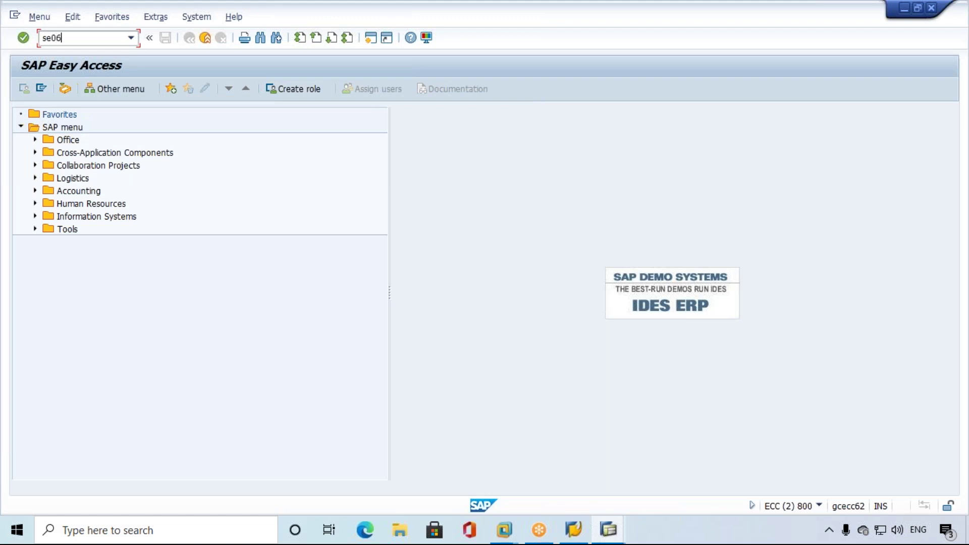
pyautogui.press('Return')
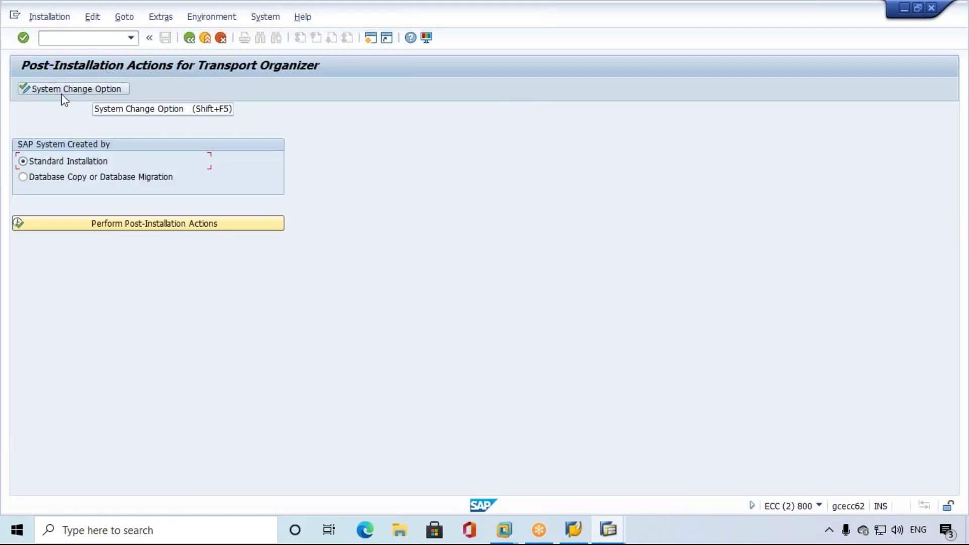
pyautogui.click(80, 89)
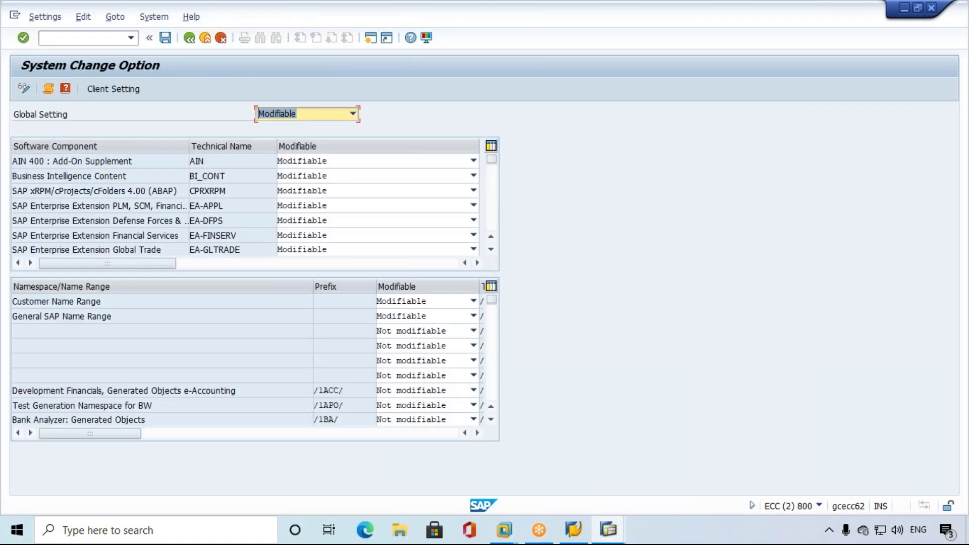
pyautogui.click(304, 118)
pyautogui.click(306, 140)
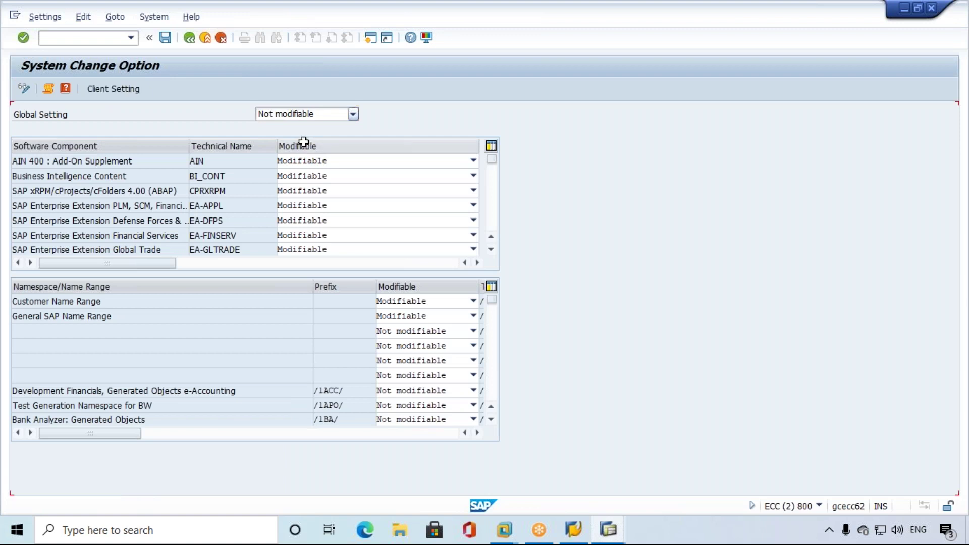
pyautogui.click(165, 38)
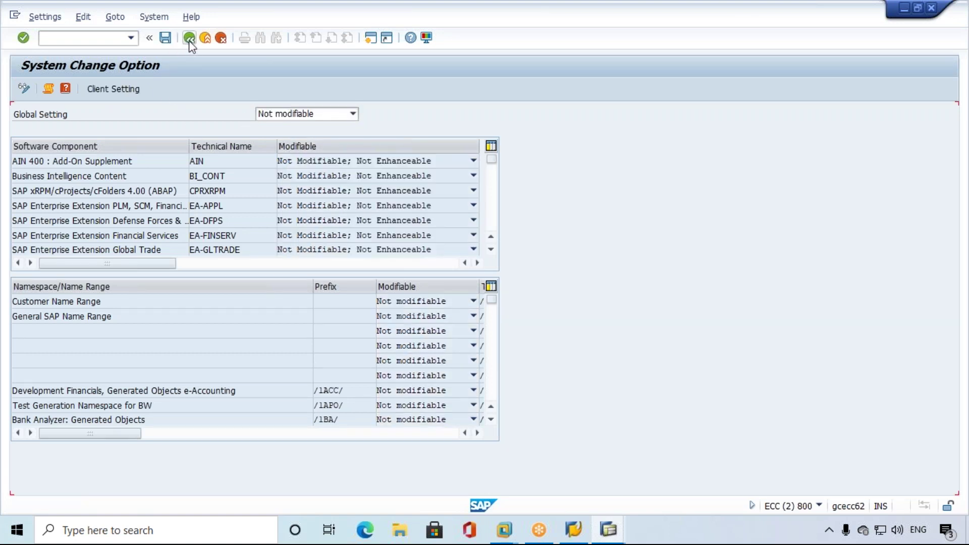
pyautogui.click(189, 38)
# Reopen the System Change Option settings to review them, then return to Post-Installation Actions
pyautogui.click(62, 89)
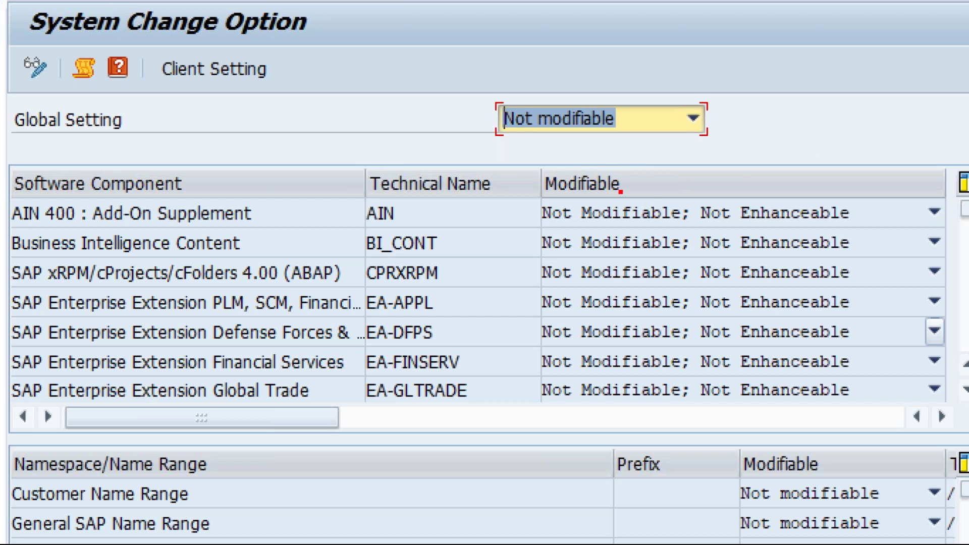
pyautogui.moveTo(693, 173)
pyautogui.mouseDown()
pyautogui.moveTo(576, 180)
pyautogui.moveTo(510, 290)
pyautogui.moveTo(620, 460)
pyautogui.moveTo(814, 472)
pyautogui.moveTo(889, 269)
pyautogui.moveTo(828, 205)
pyautogui.moveTo(706, 161)
pyautogui.moveTo(667, 162)
pyautogui.mouseUp()
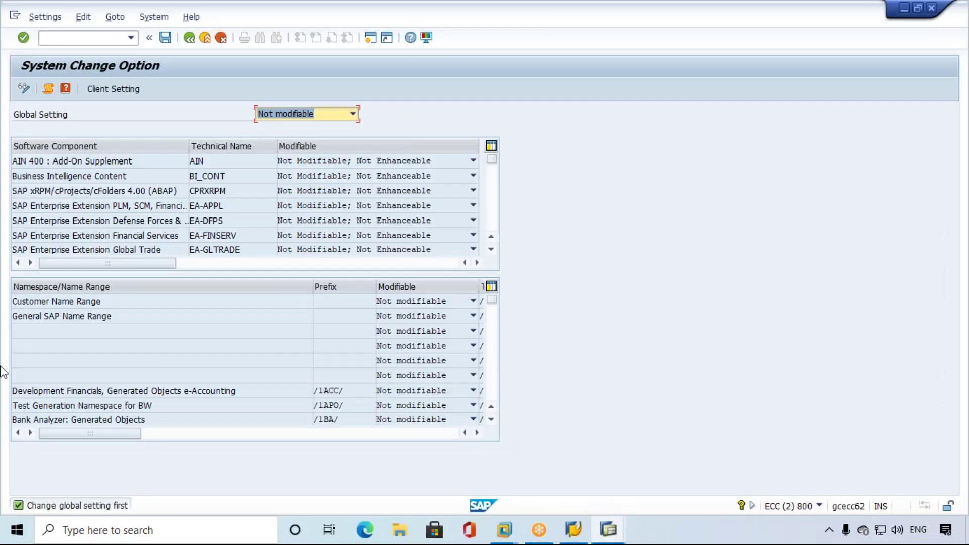
pyautogui.moveTo(401, 278)
pyautogui.mouseDown()
pyautogui.moveTo(371, 293)
pyautogui.moveTo(426, 416)
pyautogui.moveTo(446, 311)
pyautogui.moveTo(360, 288)
pyautogui.mouseUp()
pyautogui.moveTo(375, 148)
pyautogui.mouseDown()
pyautogui.moveTo(258, 174)
pyautogui.moveTo(360, 261)
pyautogui.moveTo(457, 161)
pyautogui.moveTo(356, 147)
pyautogui.mouseUp()
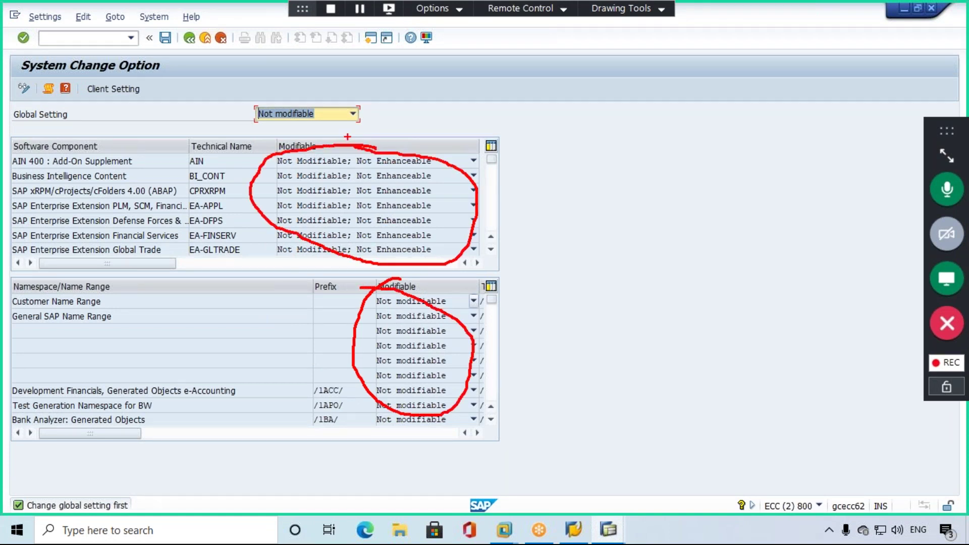
pyautogui.press('Escape')
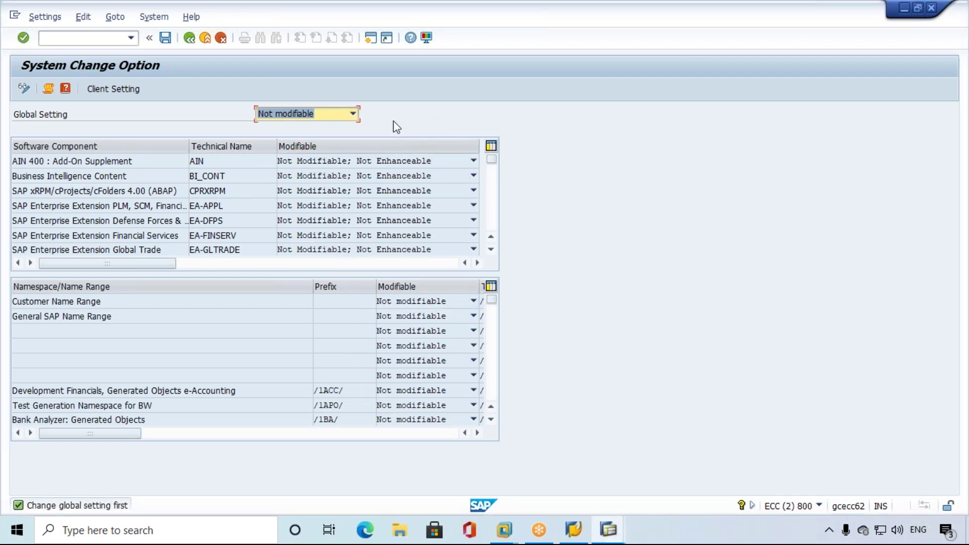
pyautogui.click(189, 37)
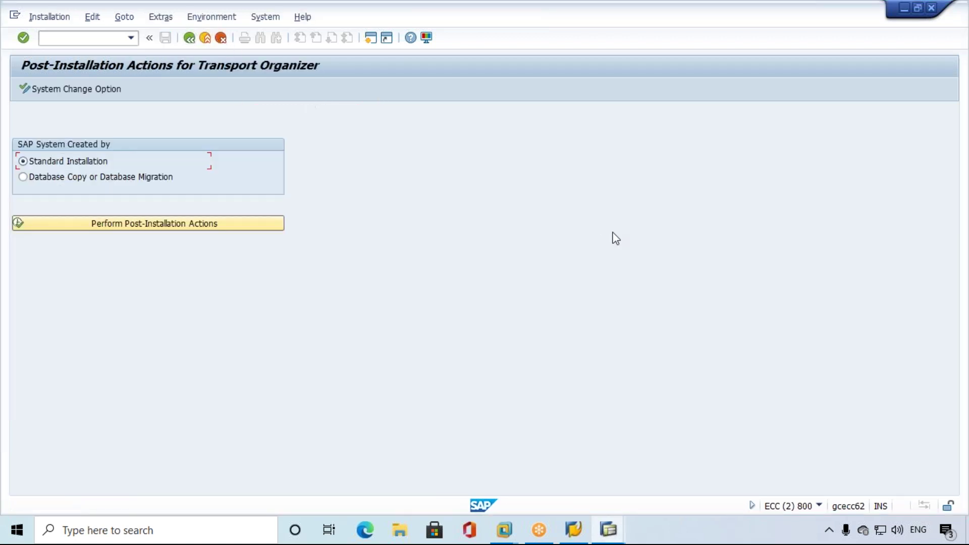
pyautogui.click(189, 37)
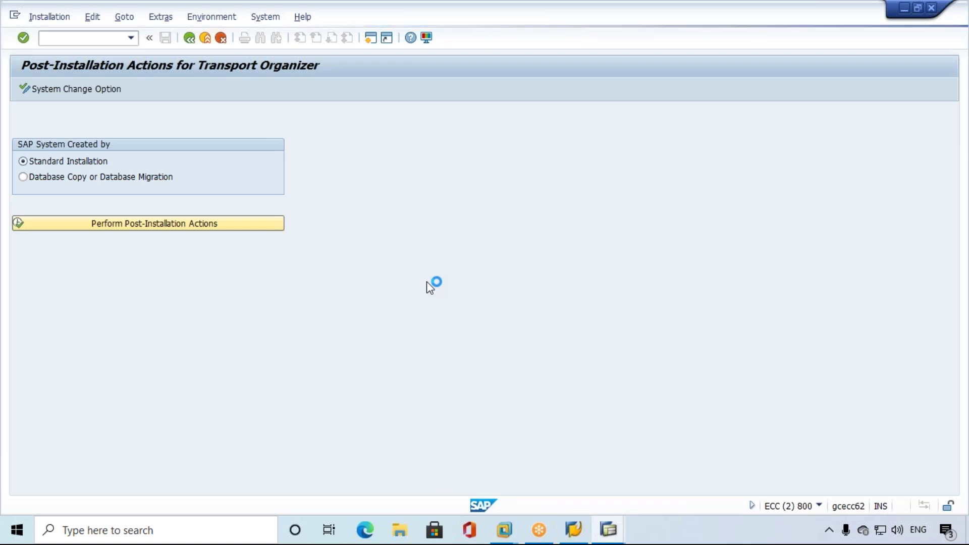
pyautogui.click(609, 530)
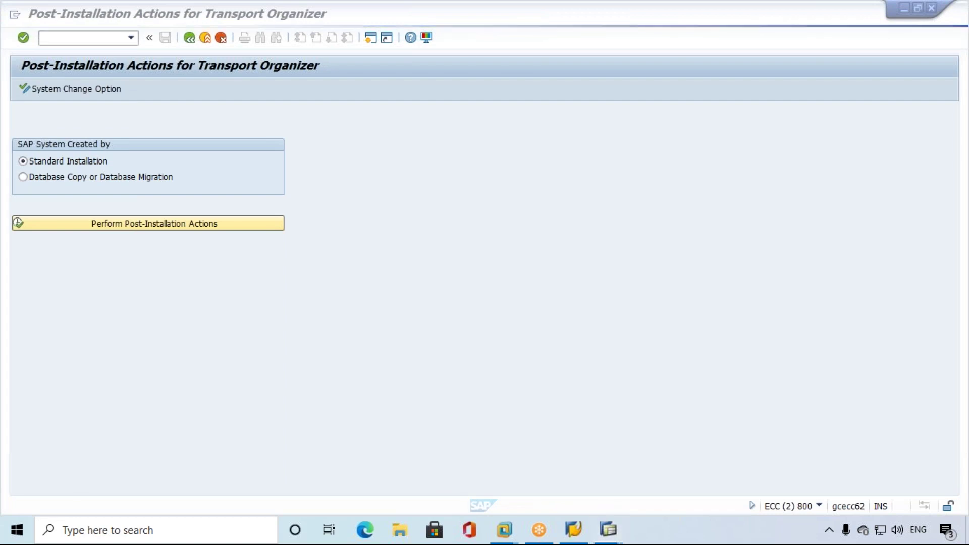
# End the SAP Logon for Windows task in Task Manager, then close Task Manager
pyautogui.rightClick(666, 534)
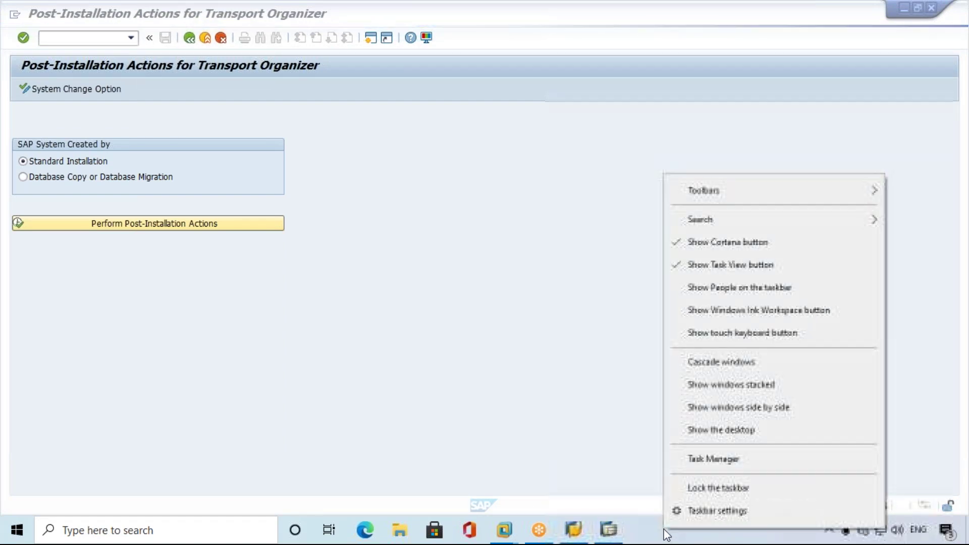
pyautogui.click(695, 465)
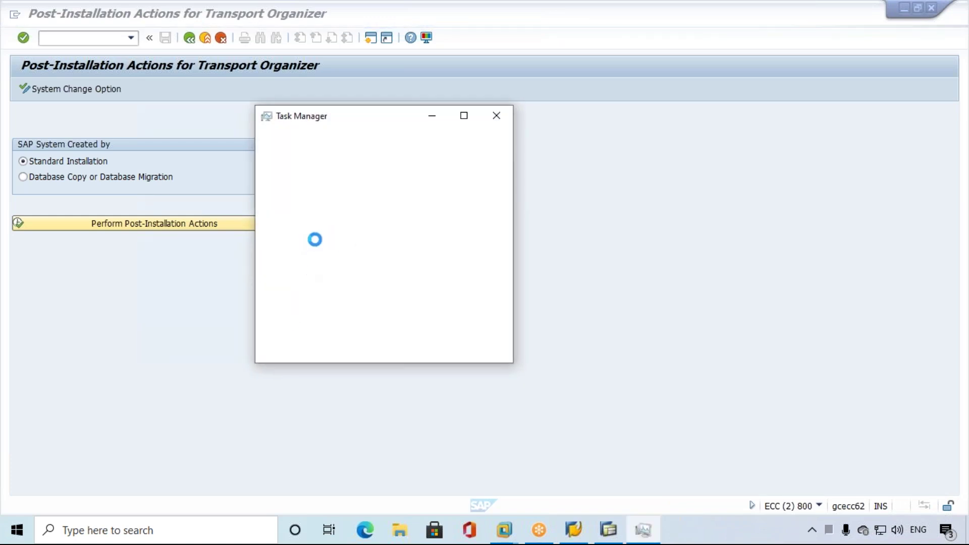
pyautogui.click(314, 158)
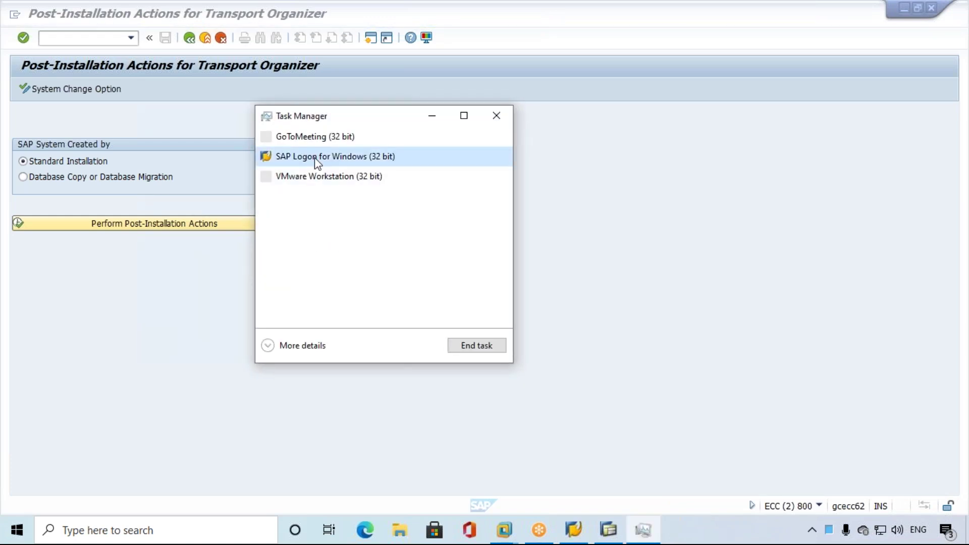
pyautogui.click(464, 348)
pyautogui.click(498, 121)
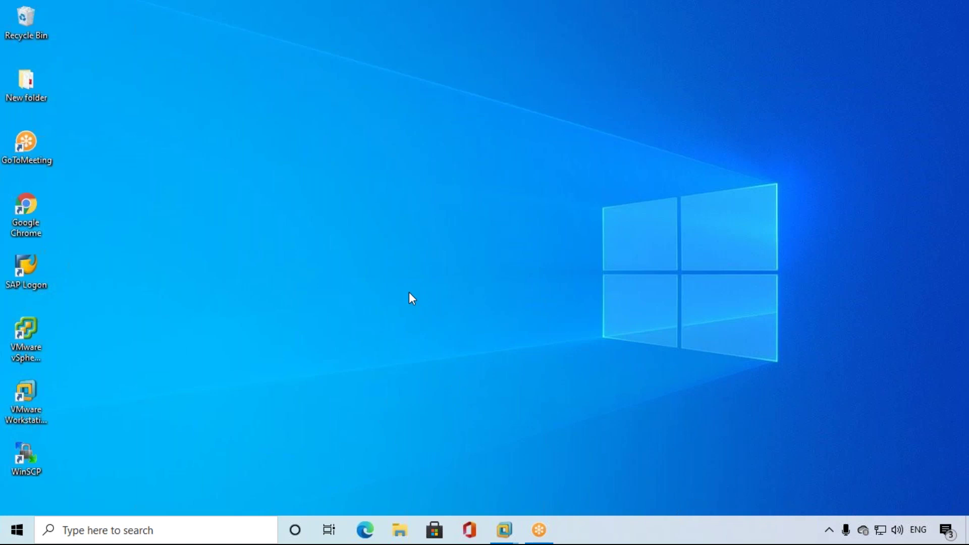
# Minimize the Office window and launch SAP Logon 740 from its desktop icon
pyautogui.click(102, 531)
pyautogui.click(924, 210)
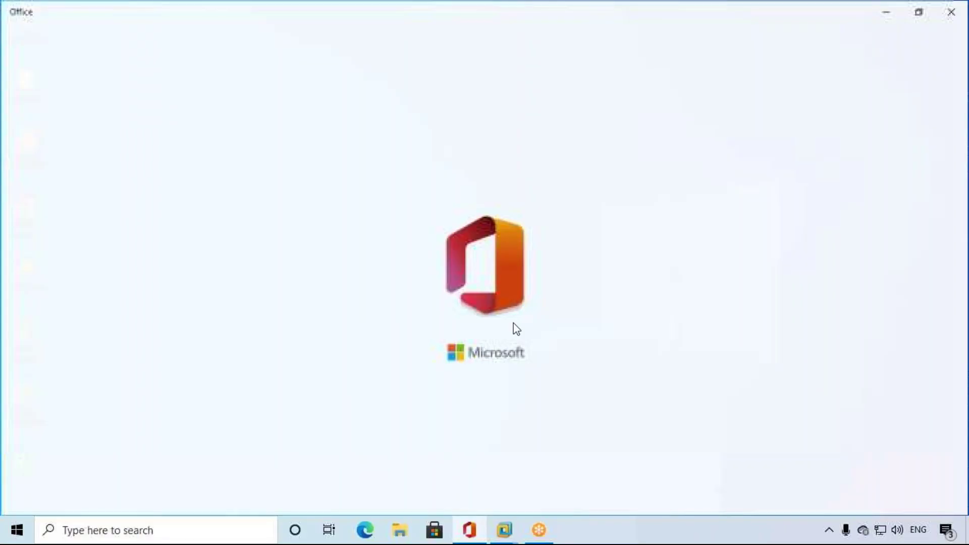
pyautogui.click(887, 12)
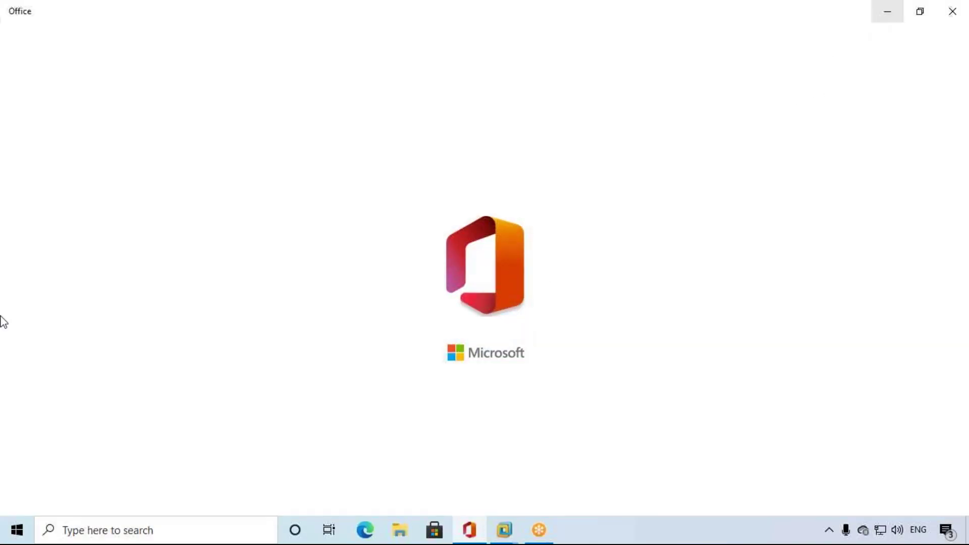
pyautogui.doubleClick(39, 265)
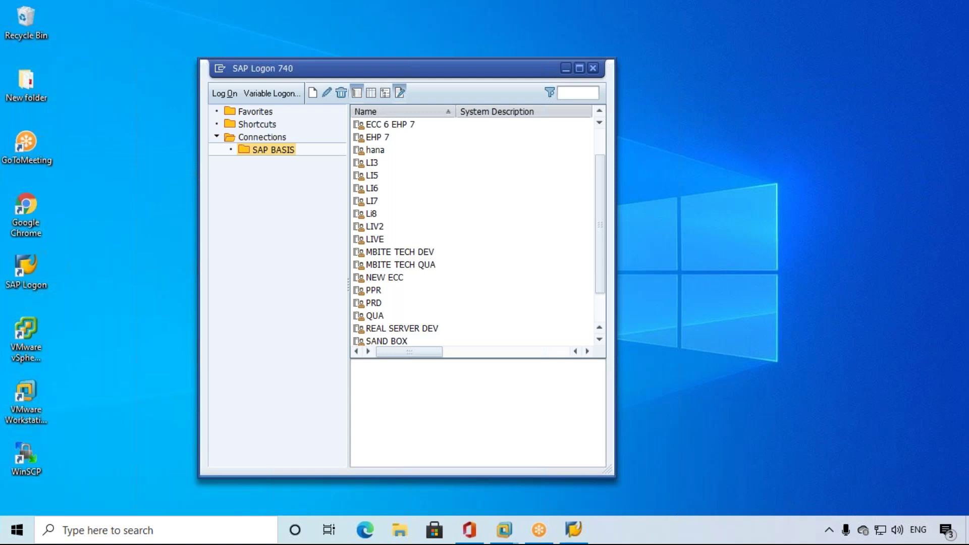
# Open the EHP 7 connection and log on to client 800 with a different user name and password
pyautogui.click(600, 149)
pyautogui.click(382, 177)
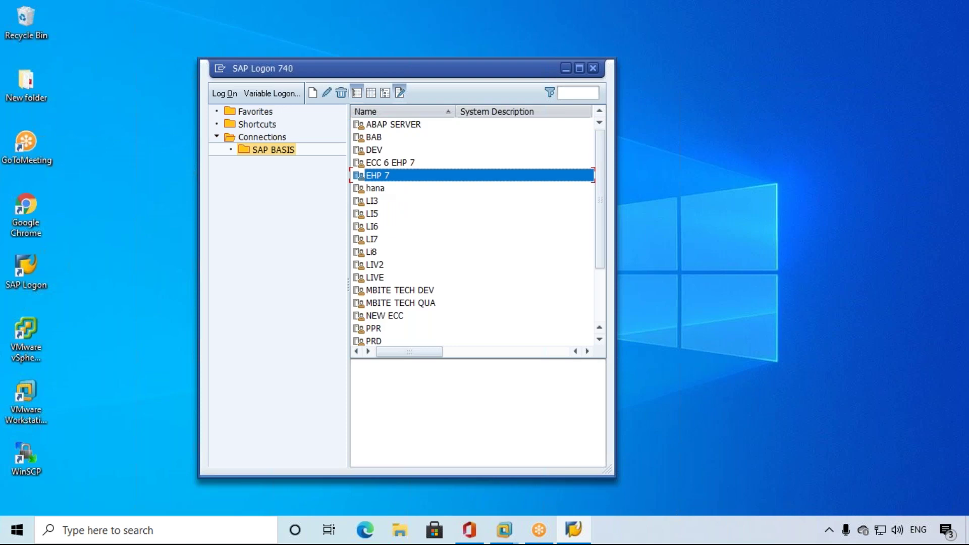
pyautogui.press('Return')
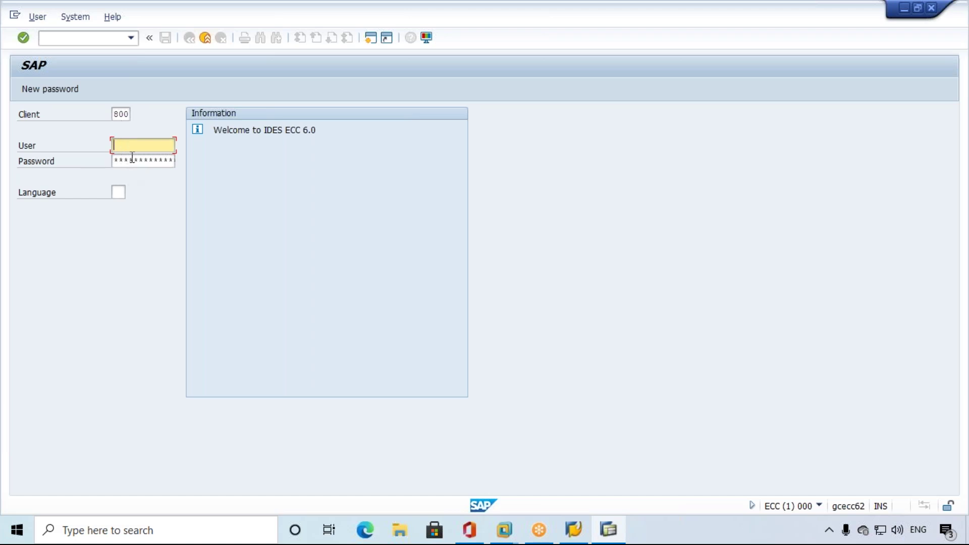
pyautogui.write('600')
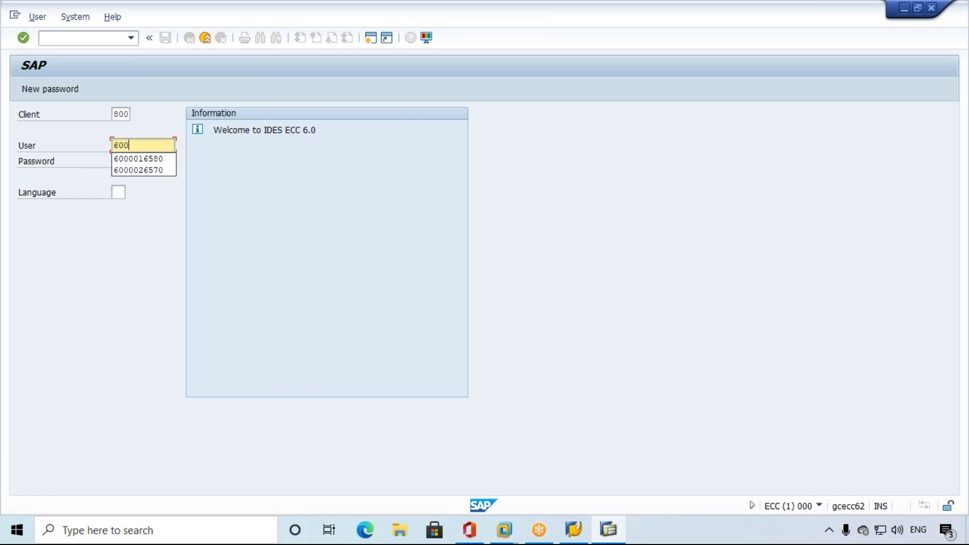
pyautogui.click(167, 172)
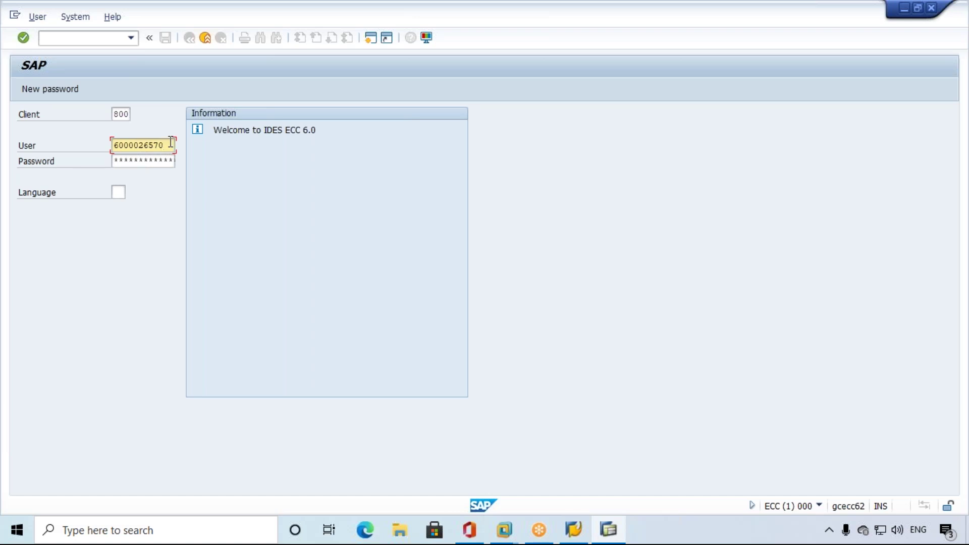
pyautogui.moveTo(171, 145); pyautogui.dragTo(97, 146)
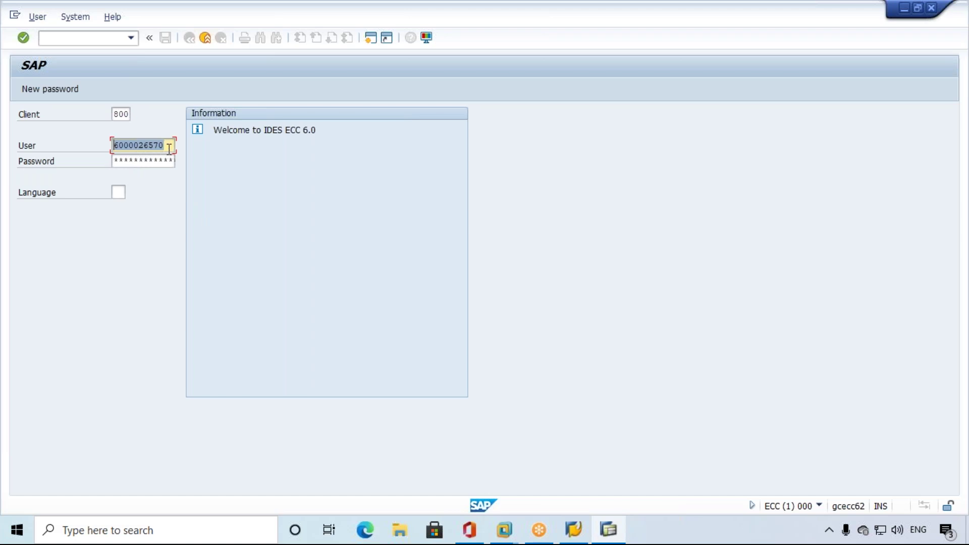
pyautogui.write('sur')
pyautogui.press('Down')
pyautogui.press('Return')
pyautogui.press('Tab')
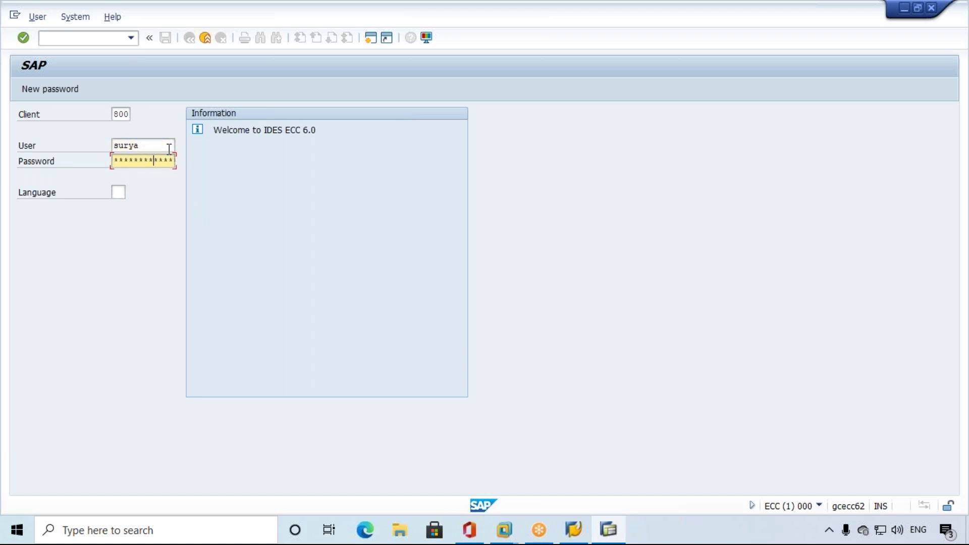
pyautogui.press('Return')
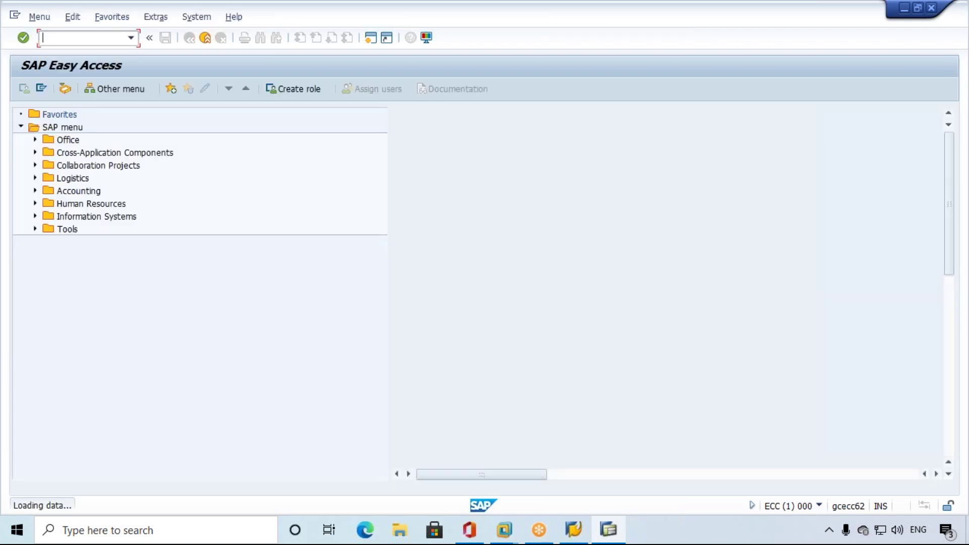
# In SU01, start creating user BASIS with last name BASIS
pyautogui.write('su01')
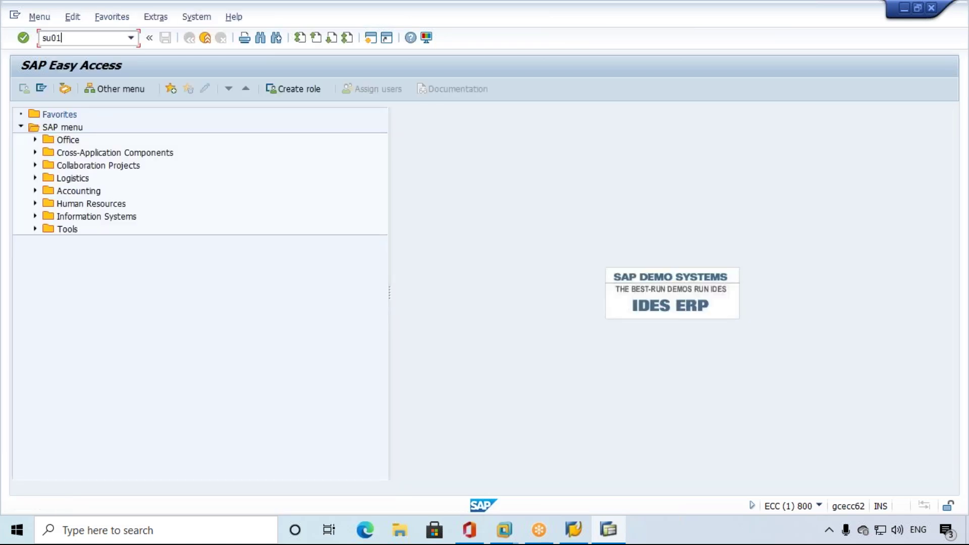
pyautogui.press('Return')
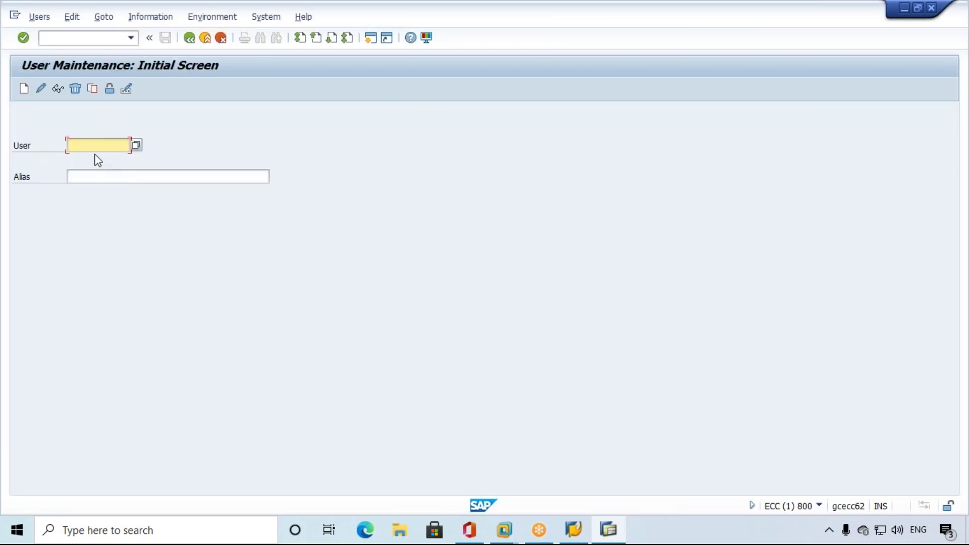
pyautogui.write('BASIS')
pyautogui.moveTo(106, 148); pyautogui.dragTo(55, 133)
pyautogui.click(69, 145)
pyautogui.click(23, 92)
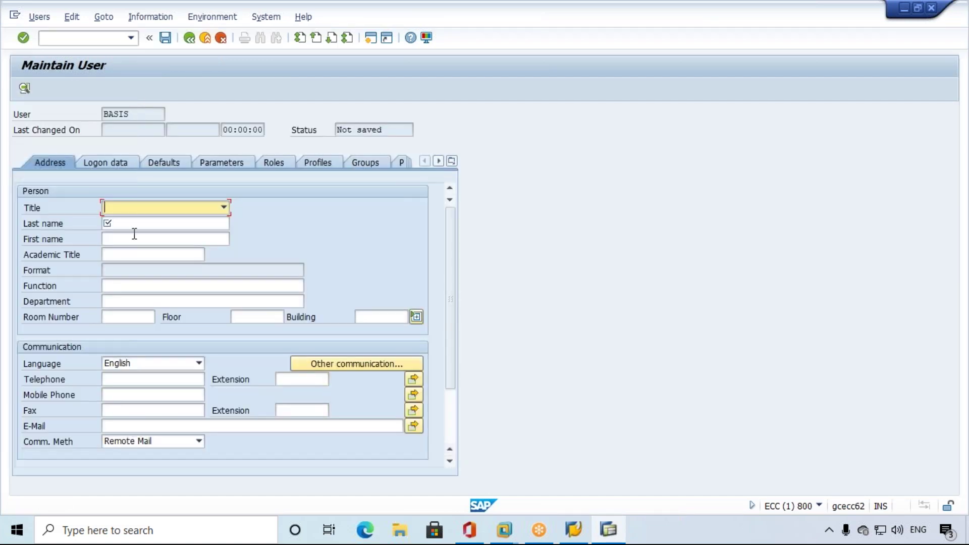
pyautogui.click(129, 225)
pyautogui.write('BASIS')
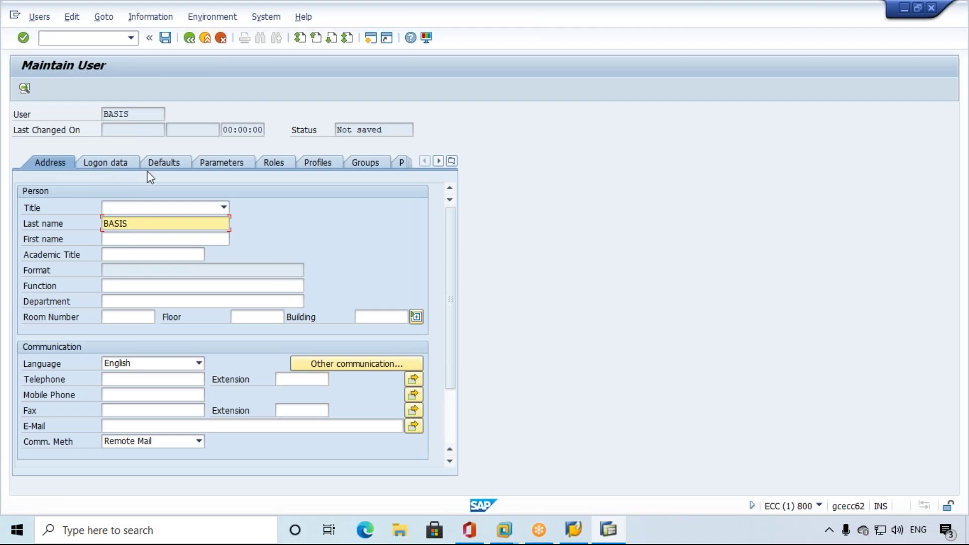
# Assign the profiles SAP_ALL and SAP_NEW to the new user
pyautogui.click(305, 167)
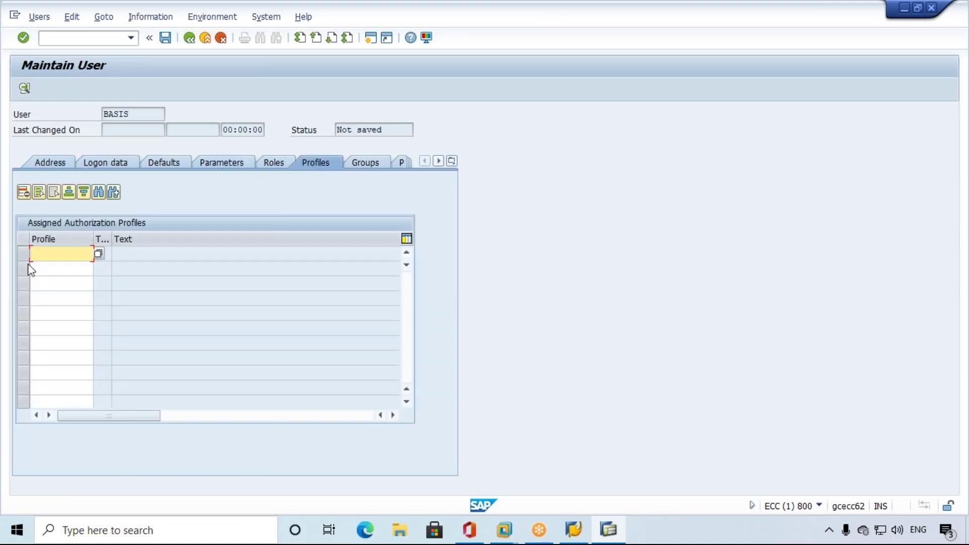
pyautogui.write('SAP-=')
pyautogui.press('BackSpace')
pyautogui.press('BackSpace')
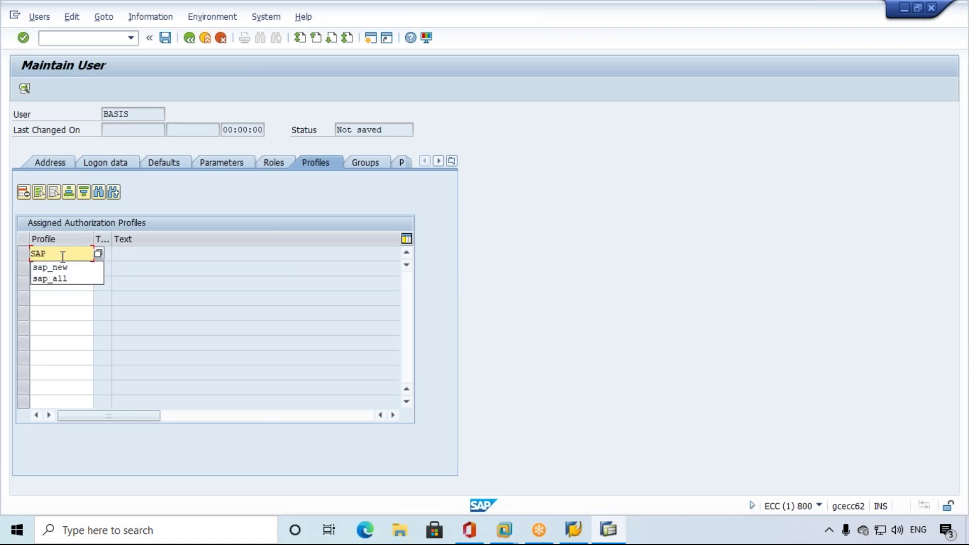
pyautogui.click(50, 278)
pyautogui.click(65, 269)
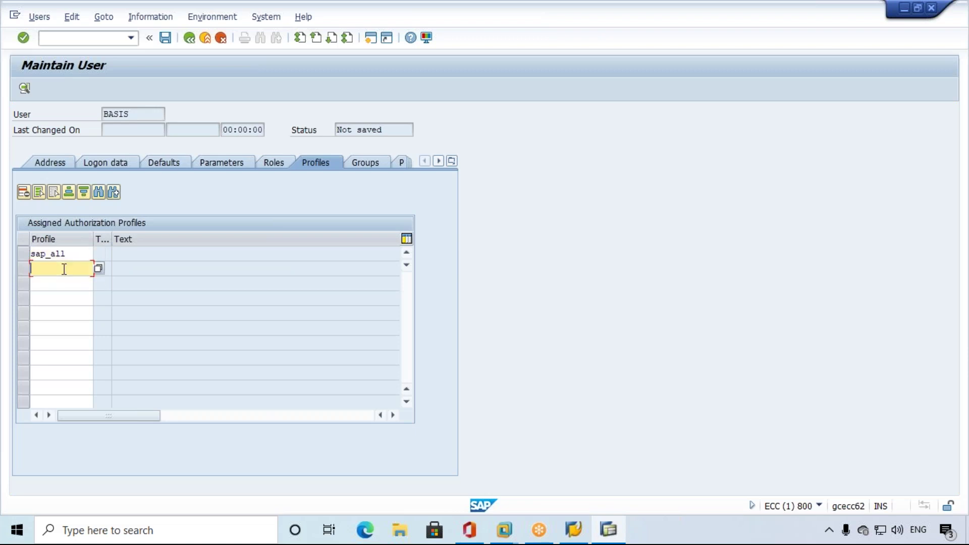
pyautogui.write('SAP_')
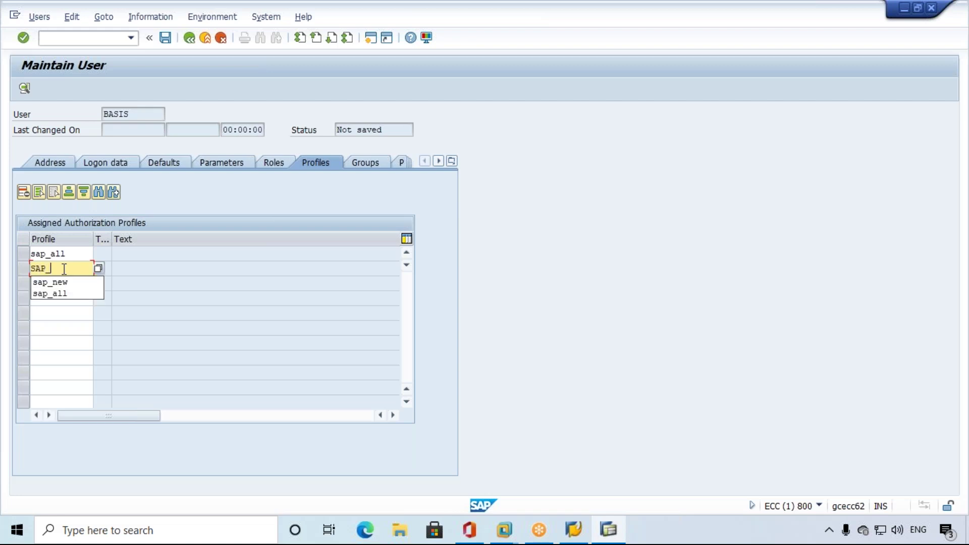
pyautogui.write('NEW')
pyautogui.press('Return')
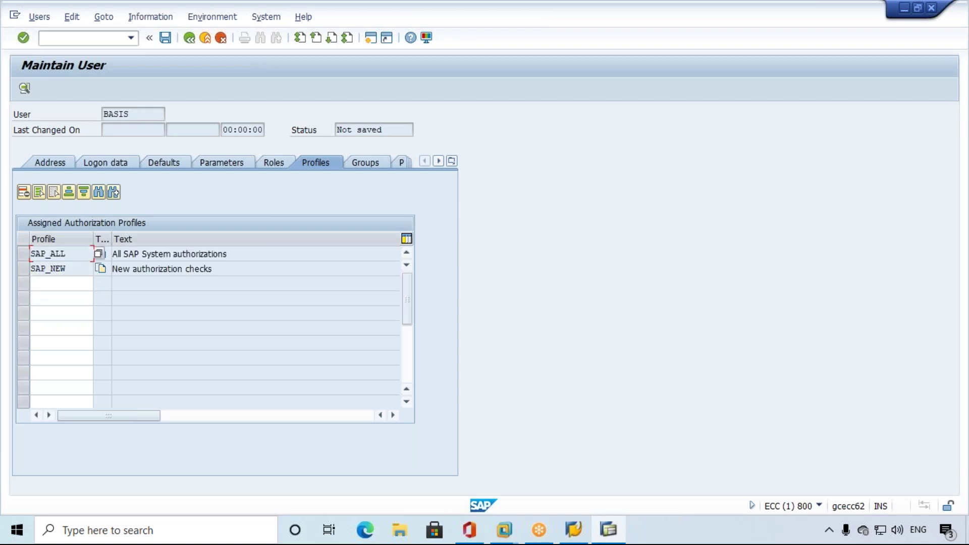
# Enter and repeat the initial password on the Logon data tab, then save user BASIS
pyautogui.click(97, 165)
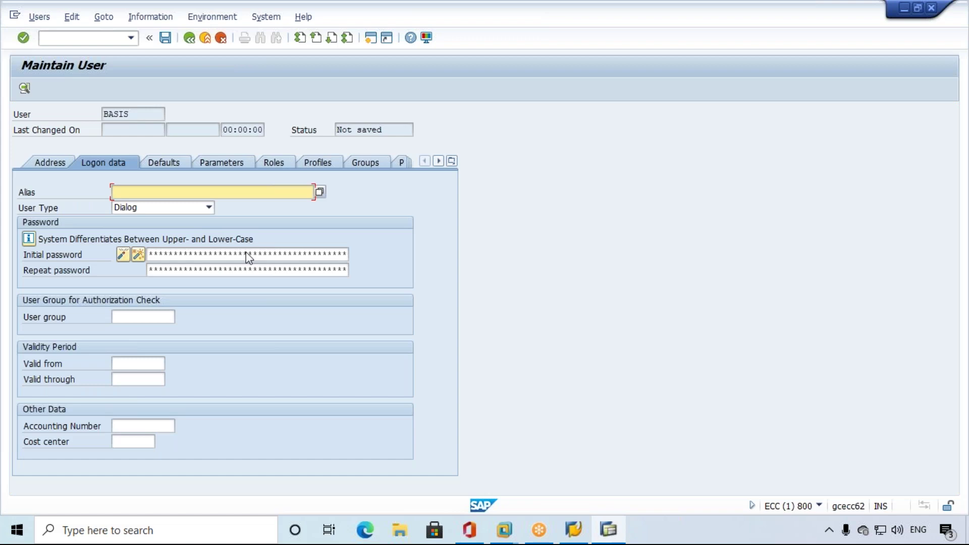
pyautogui.click(247, 254)
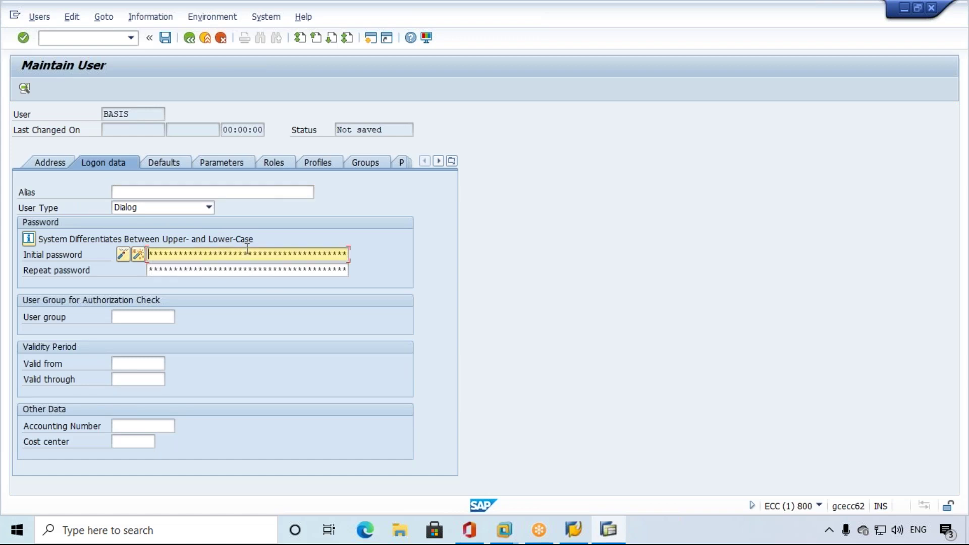
pyautogui.press('Tab')
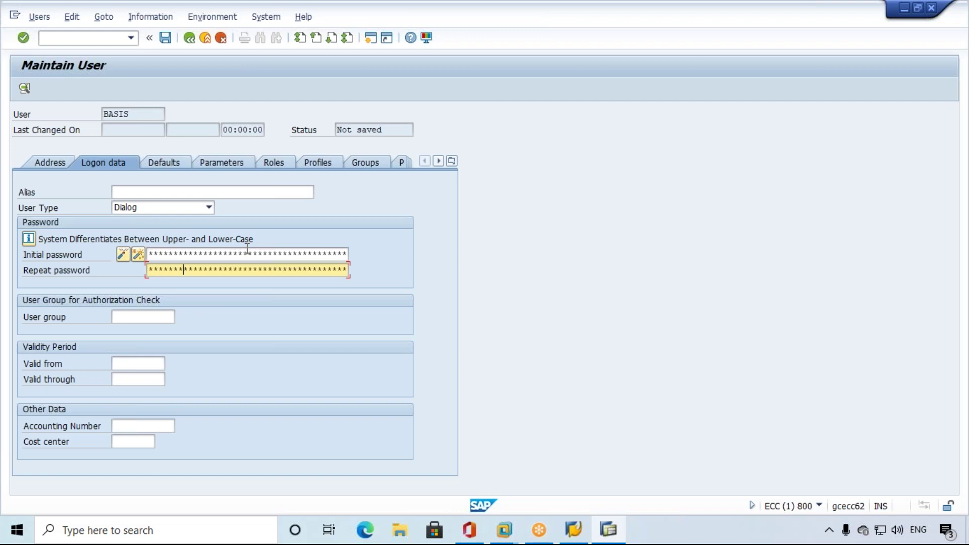
pyautogui.press('Return')
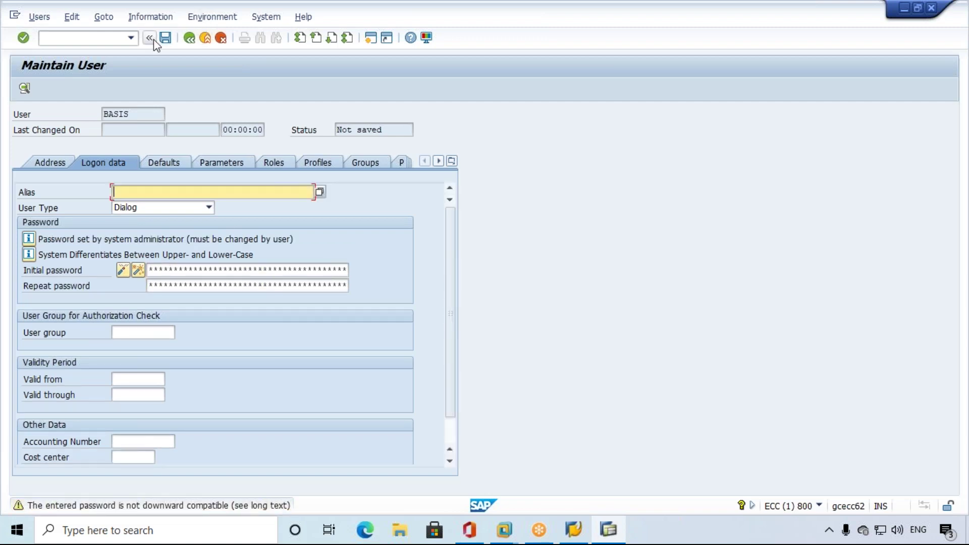
pyautogui.click(165, 38)
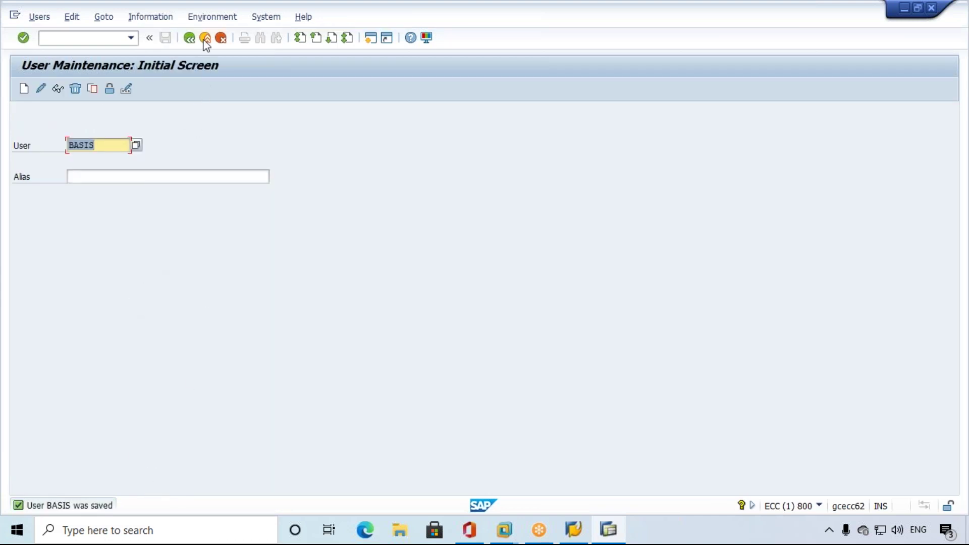
# Exit user maintenance and confirm logging off the SAP session
pyautogui.click(206, 40)
pyautogui.click(206, 38)
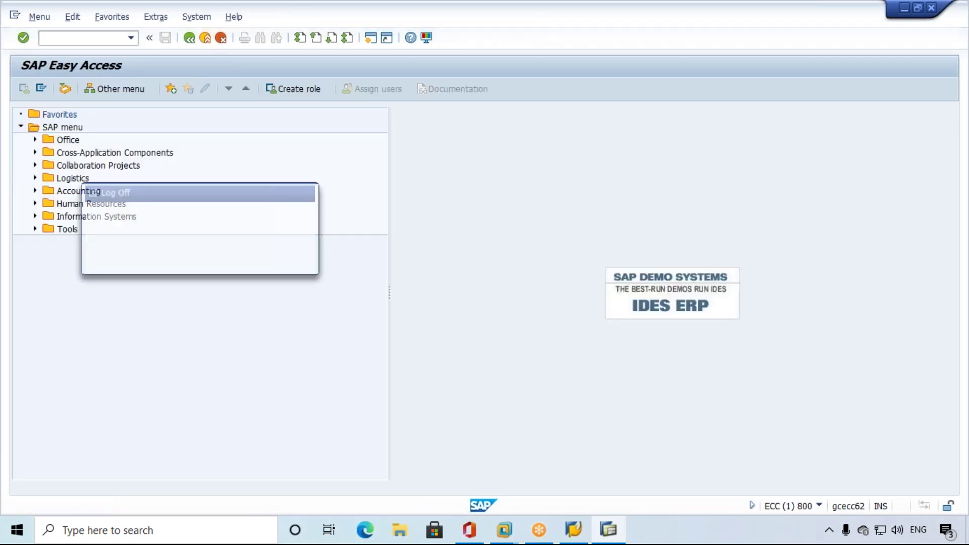
pyautogui.click(141, 258)
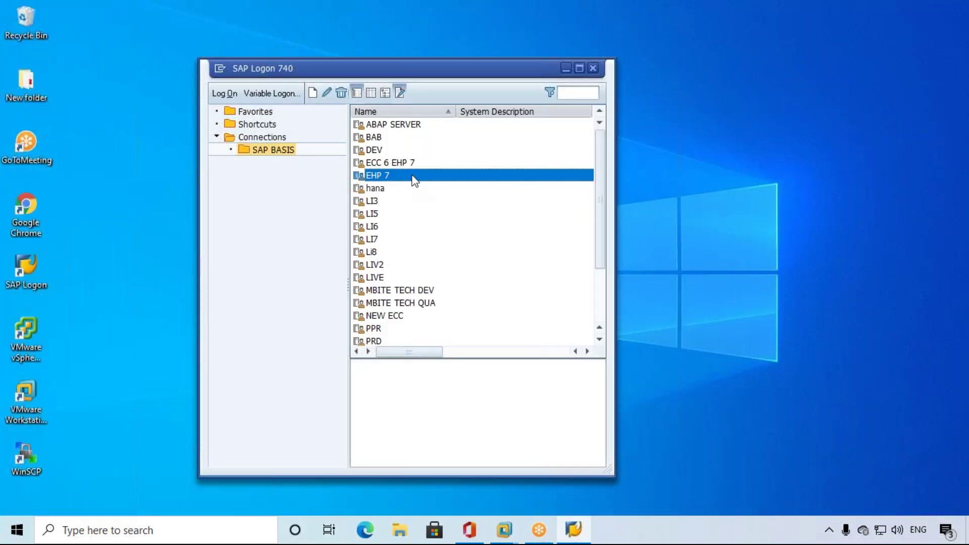
# Restart SAP Logon and open the EHP 7 logon screen
pyautogui.hotkey('alt', 'F4')
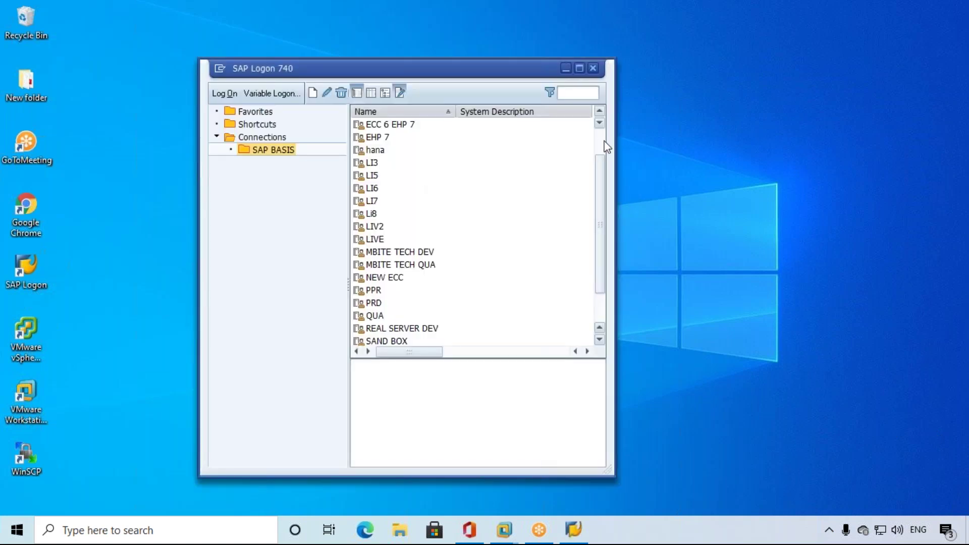
pyautogui.click(375, 175)
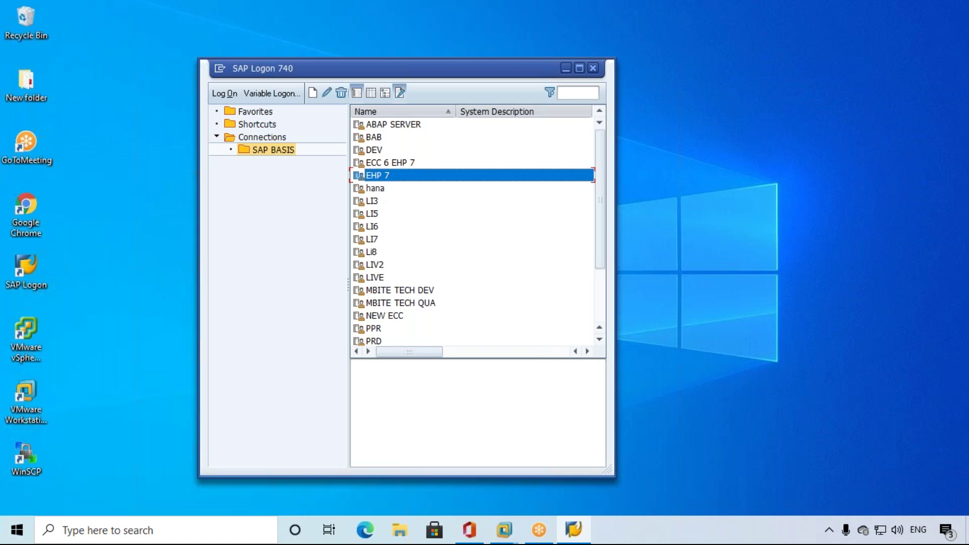
pyautogui.doubleClick(364, 175)
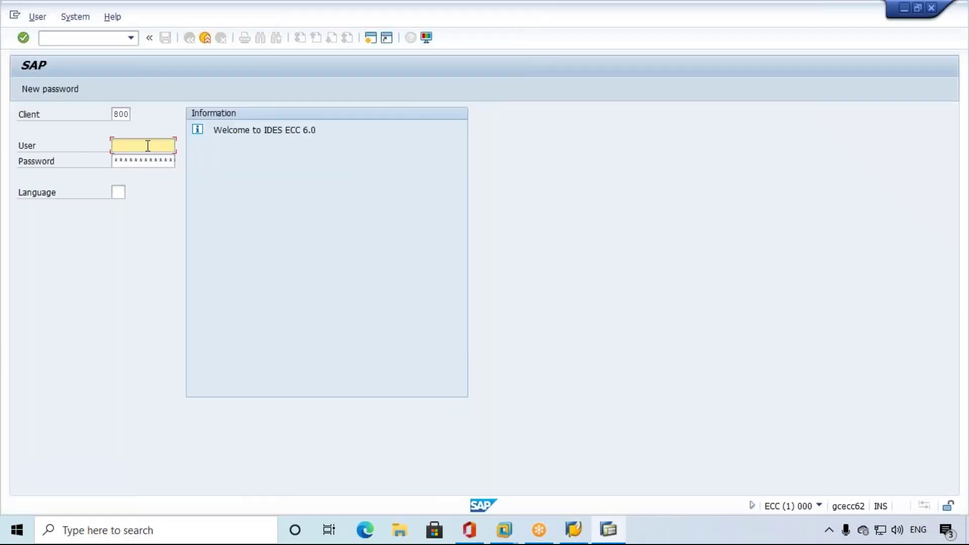
# Enter user basis, move to the password field, and switch to Outlook
pyautogui.write('basis')
pyautogui.press('Tab')
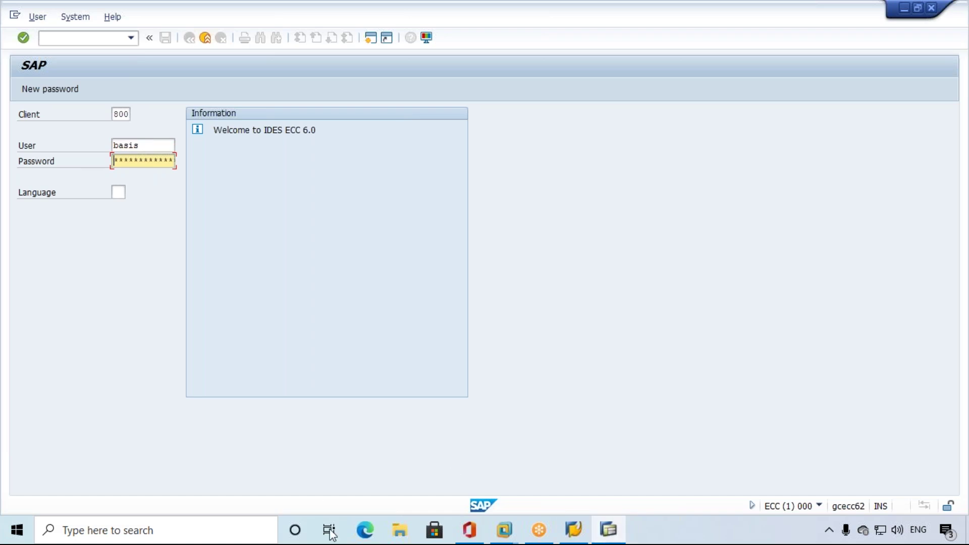
pyautogui.click(469, 531)
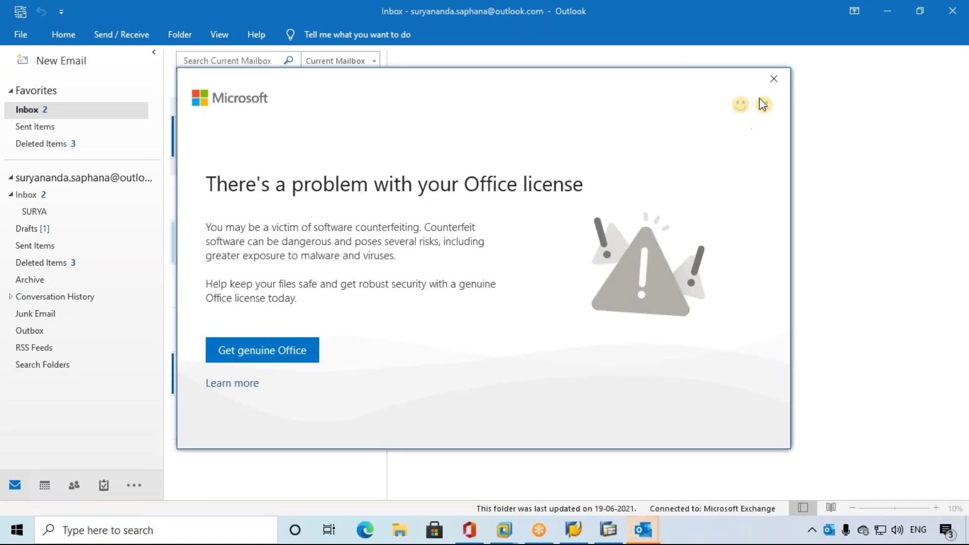
# Dismiss the Office license dialog and Get Genuine Office banner, then start a new email
pyautogui.click(779, 74)
pyautogui.click(208, 124)
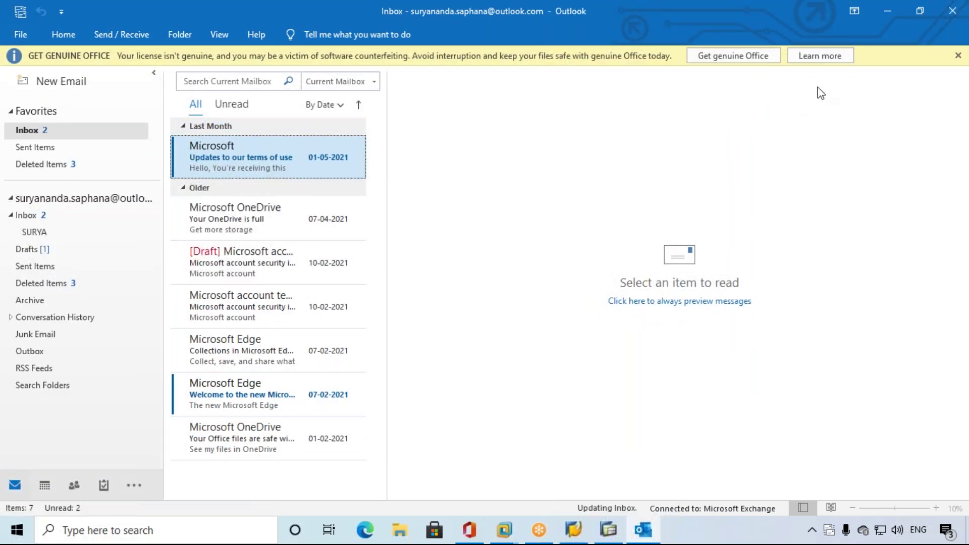
pyautogui.click(958, 56)
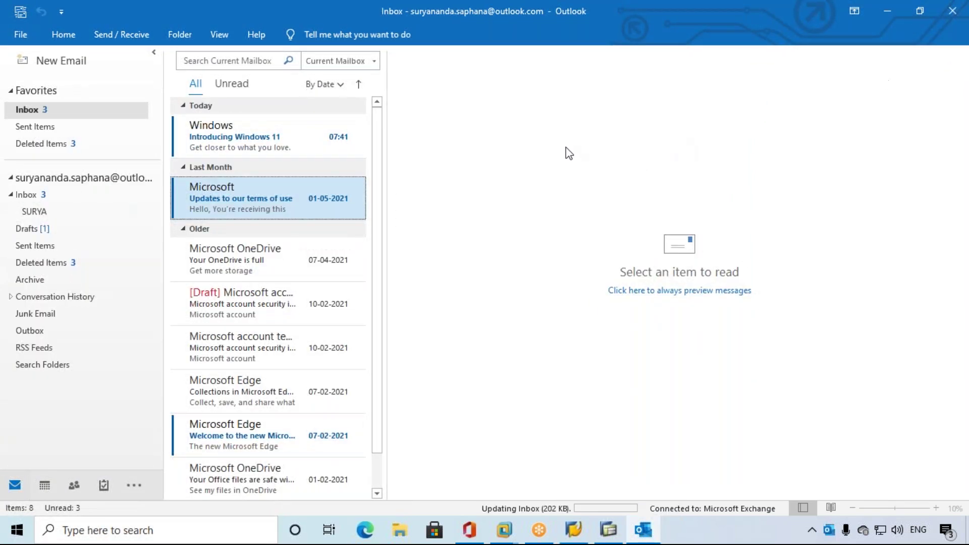
pyautogui.click(56, 68)
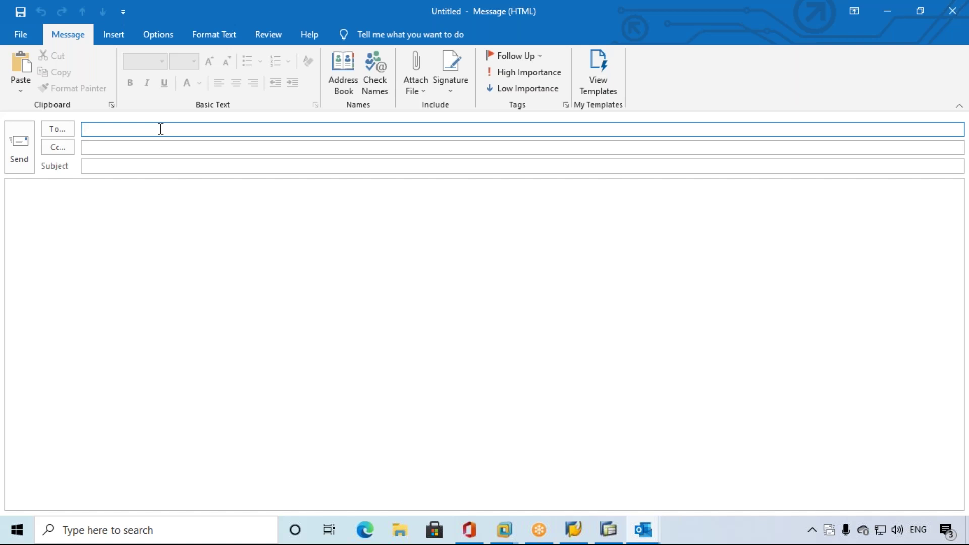
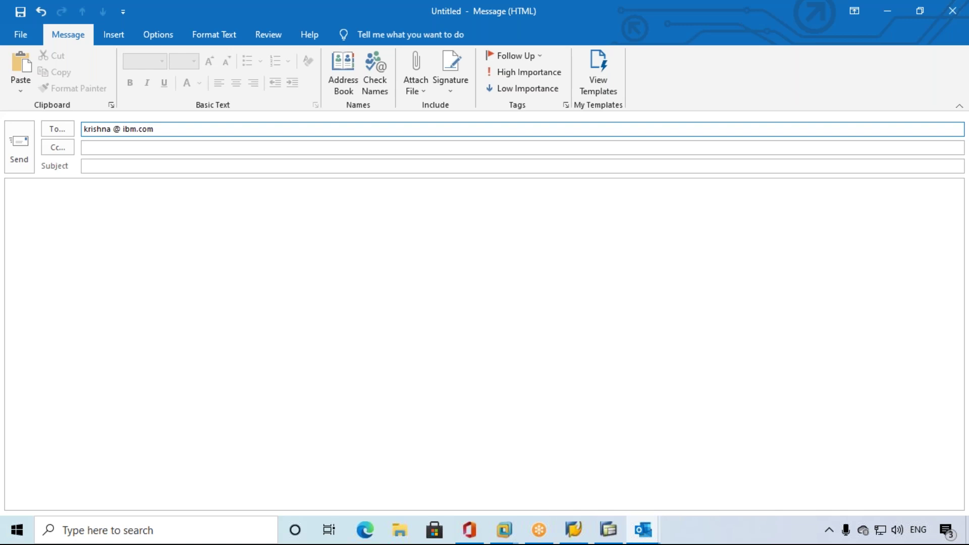
# Address the email to the approver's ibm.com address and Cc SISC-IN-BASIS-OFFSHORE-IBM
pyautogui.click(120, 147)
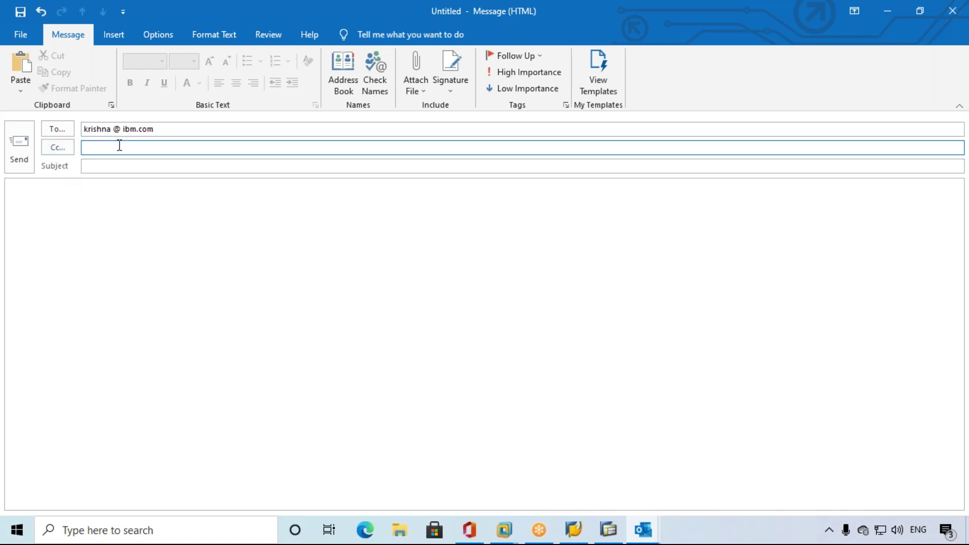
pyautogui.write('SISC-IN-BASIS_OFFSHORE')
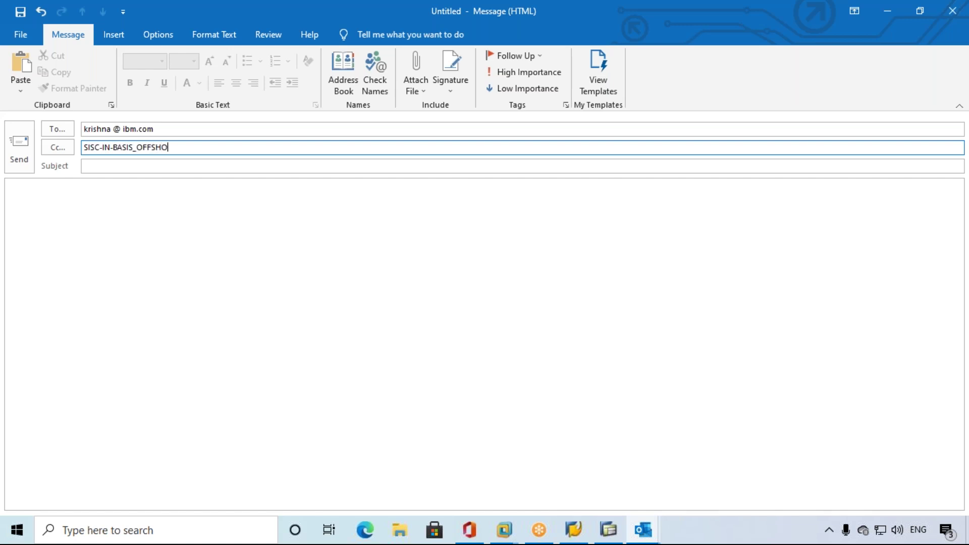
pyautogui.press('BackSpace')
pyautogui.press('BackSpace')
pyautogui.press('BackSpace')
pyautogui.press('BackSpace')
pyautogui.press('BackSpace')
pyautogui.press('BackSpace')
pyautogui.press('BackSpace')
pyautogui.press('BackSpace')
pyautogui.press('BackSpace')
pyautogui.write('-OFFSHO')
pyautogui.write('RE')
pyautogui.write('_')
pyautogui.write('-')
pyautogui.write('IBM')
pyautogui.moveTo(198, 147); pyautogui.dragTo(60, 165)
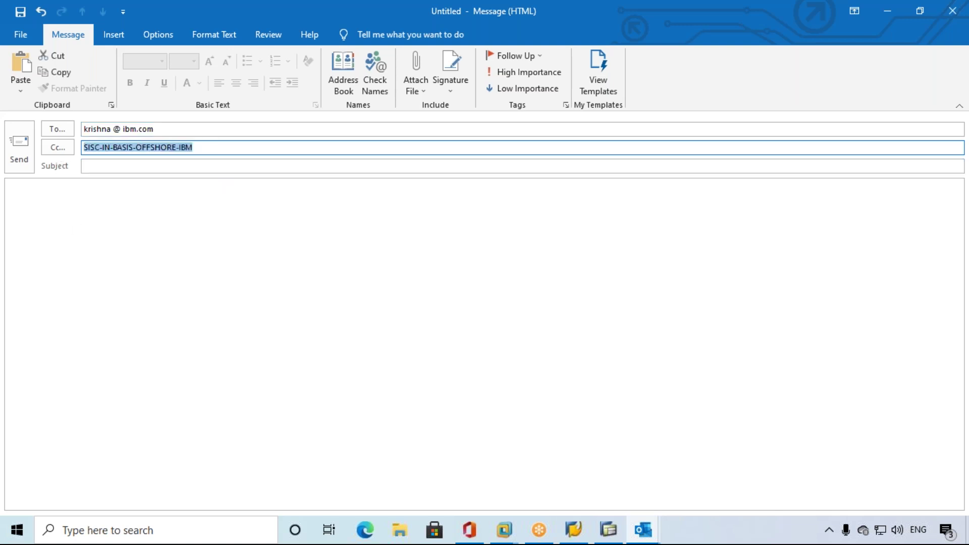
pyautogui.click(97, 166)
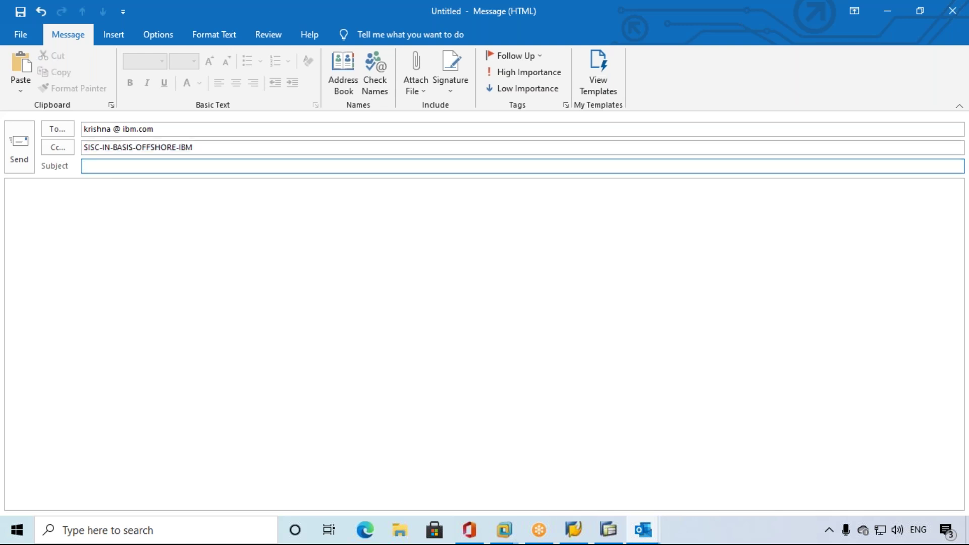
# Enter the subject 'BASIS / 800 USER IN MOXXXXX S4 DEV (D4G) SYSTEM'
pyautogui.write('BASIS / 800  USER IN   MOXXXXX')
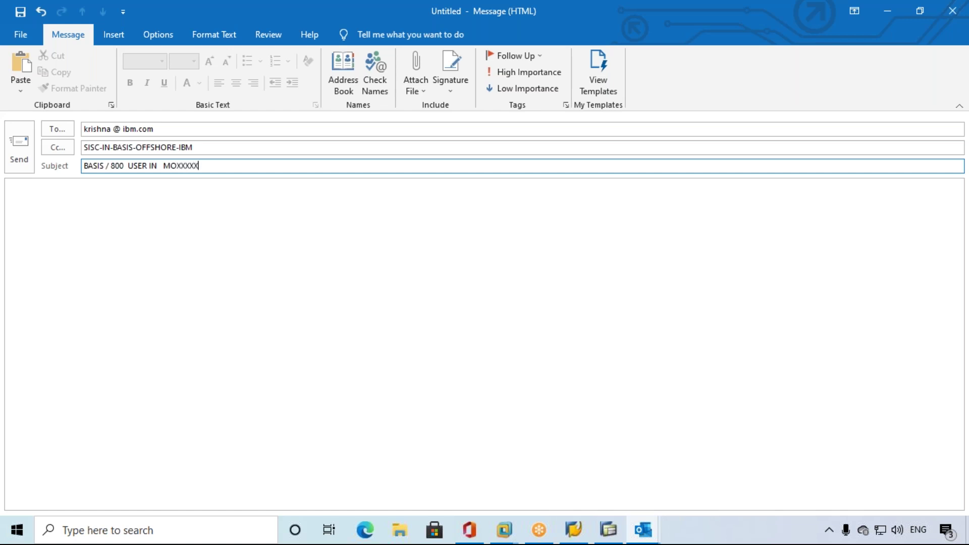
pyautogui.write(' S4 DEV  (D4G) SYSTEM')
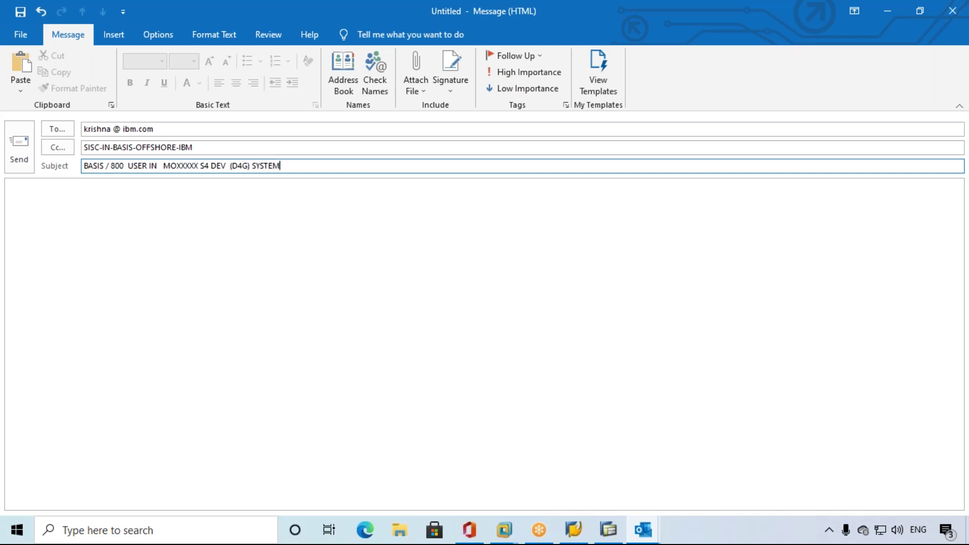
pyautogui.click(56, 204)
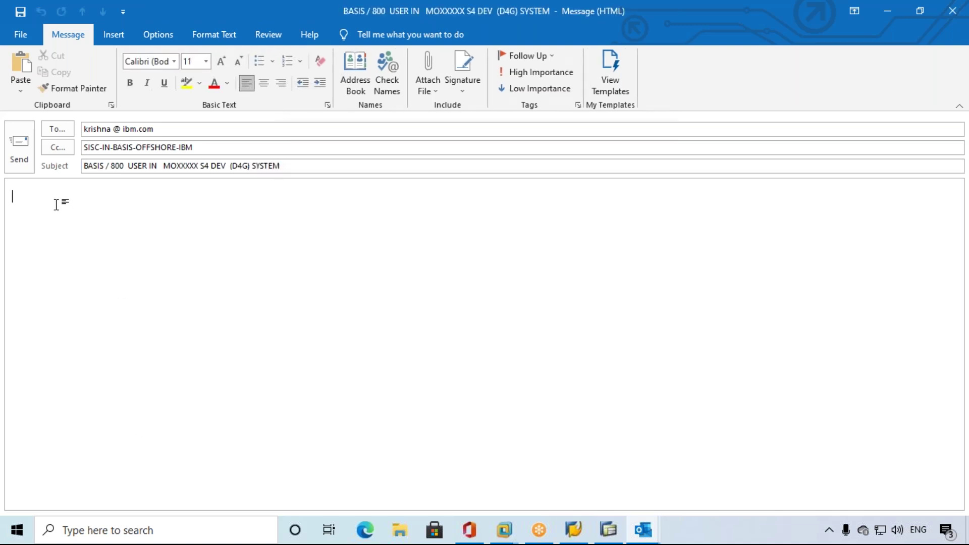
# Write the opening greeting, addressing the approver by first name
pyautogui.write('HI Team')
pyautogui.press('Return')
pyautogui.press('BackSpace')
pyautogui.write(',')
pyautogui.press('Return')
pyautogui.press('Return')
pyautogui.press('Return')
pyautogui.write('Plesa')
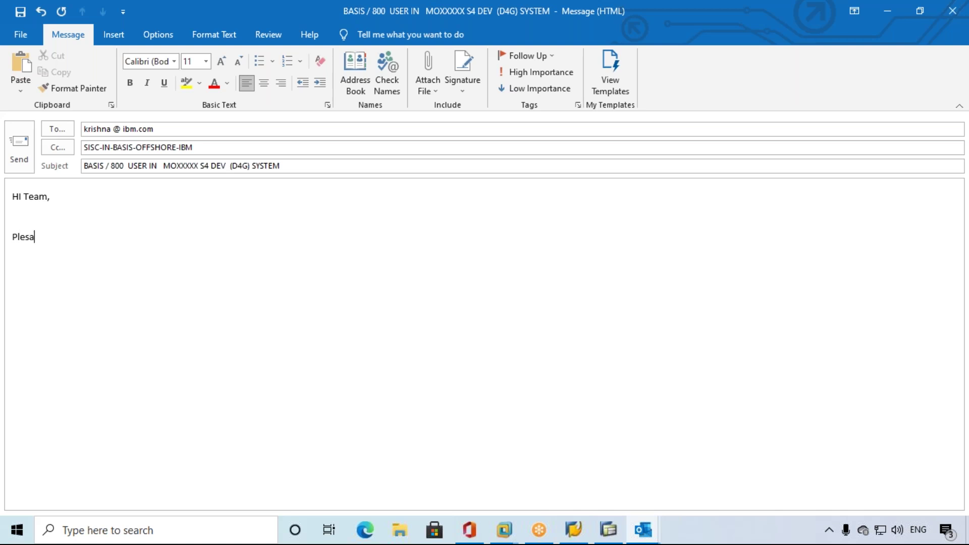
pyautogui.press('BackSpace')
pyautogui.press('BackSpace')
pyautogui.write('ase')
pyautogui.press('BackSpace')
pyautogui.press('BackSpace')
pyautogui.press('BackSpace')
pyautogui.press('BackSpace')
pyautogui.press('BackSpace')
pyautogui.press('BackSpace')
pyautogui.press('BackSpace')
pyautogui.press('BackSpace')
pyautogui.press('BackSpace')
pyautogui.press('BackSpace')
pyautogui.press('BackSpace')
pyautogui.press('BackSpace')
pyautogui.press('BackSpace')
pyautogui.write('krishna,')
pyautogui.press('Return')
pyautogui.press('Return')
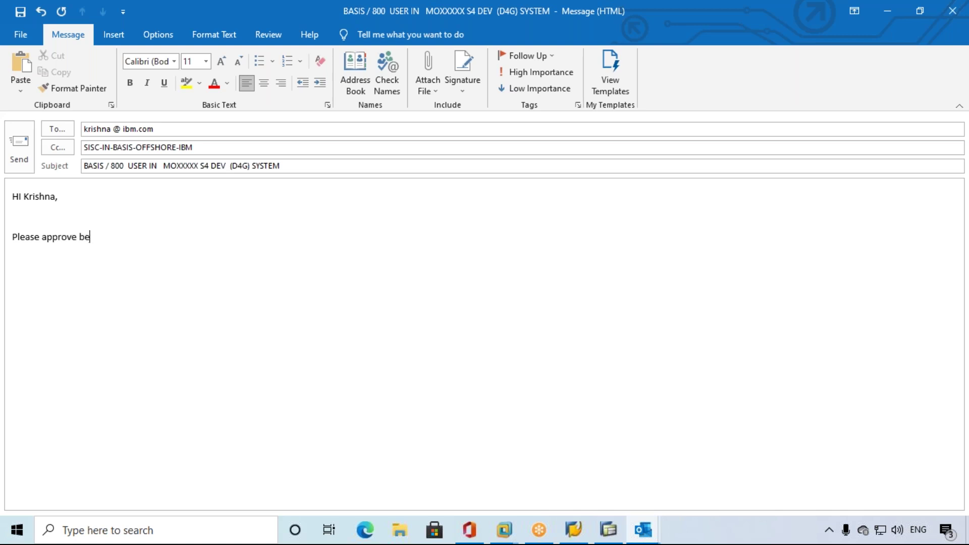
# Add 'Please approve below Admin change,' followed by the IBM request number
pyautogui.press('Return')
pyautogui.press('Return')
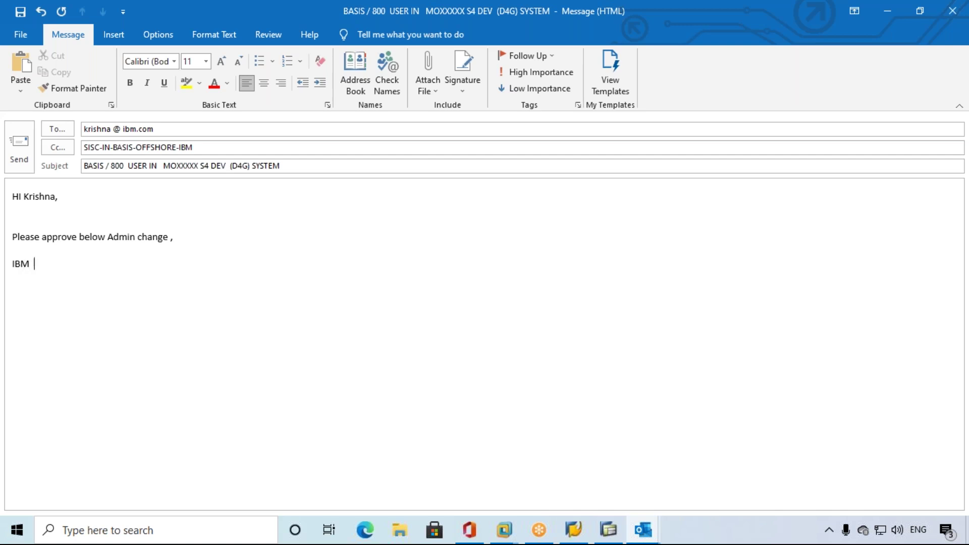
pyautogui.press('BackSpace')
pyautogui.press('BackSpace')
pyautogui.press('BackSpace')
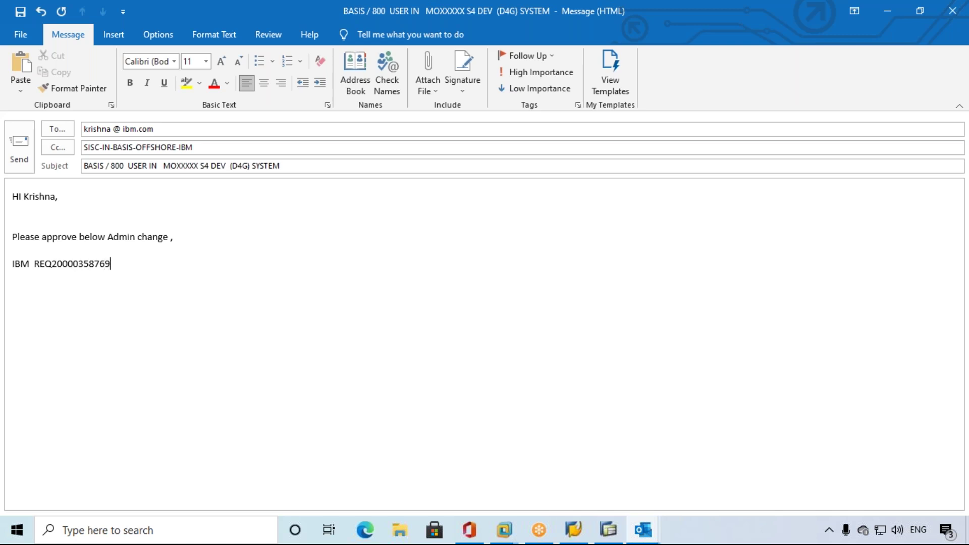
# Make the request number bold and highlight it in yellow
pyautogui.moveTo(34, 264); pyautogui.dragTo(117, 265)
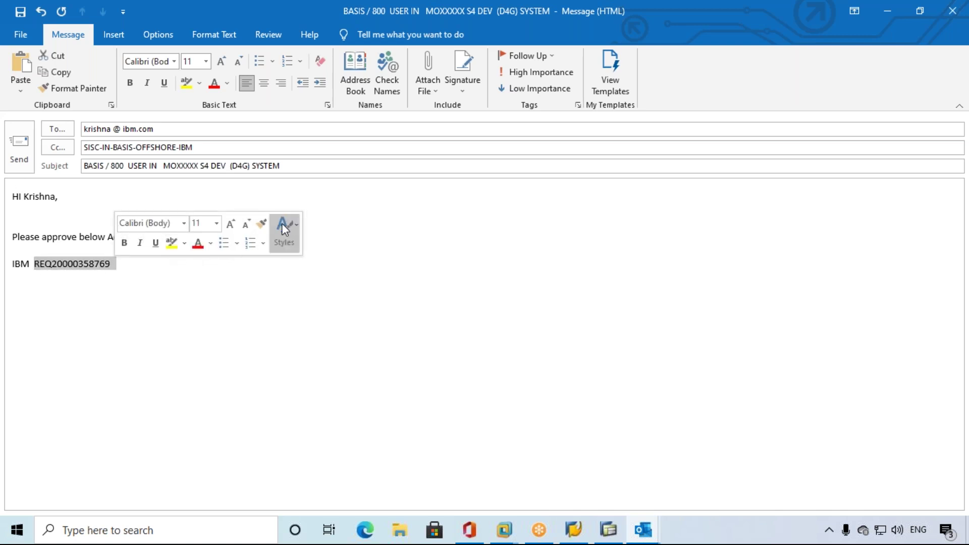
pyautogui.click(172, 244)
pyautogui.click(125, 243)
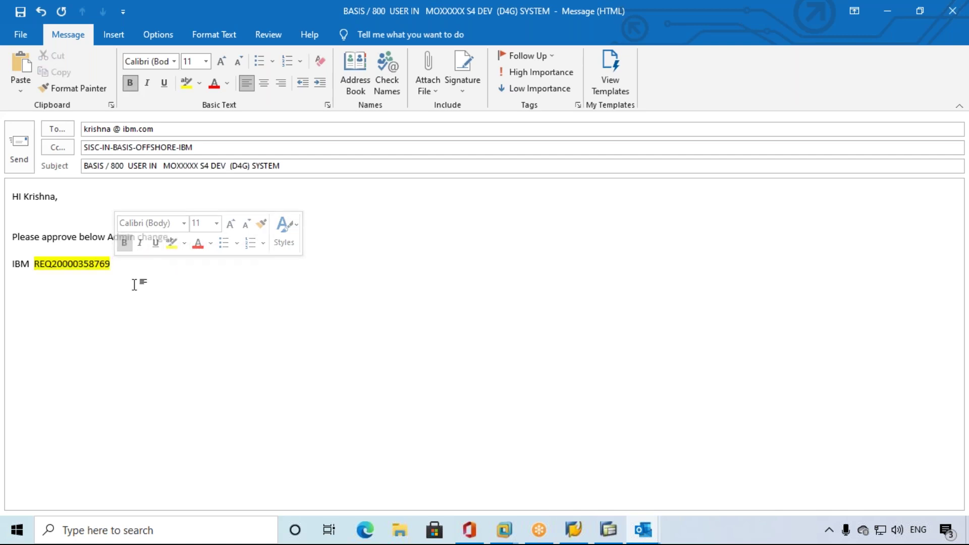
pyautogui.moveTo(111, 265); pyautogui.dragTo(47, 262)
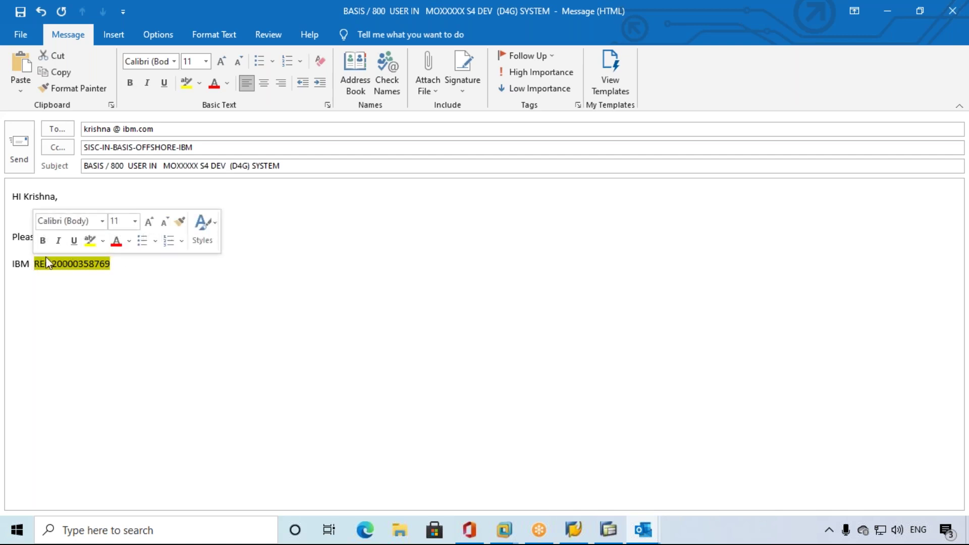
pyautogui.click(43, 240)
# Continue in plain text with 'BASIS / 800 USER USAGE IN MOXXXXX S4 DEV (D4G) System.'
pyautogui.click(130, 270)
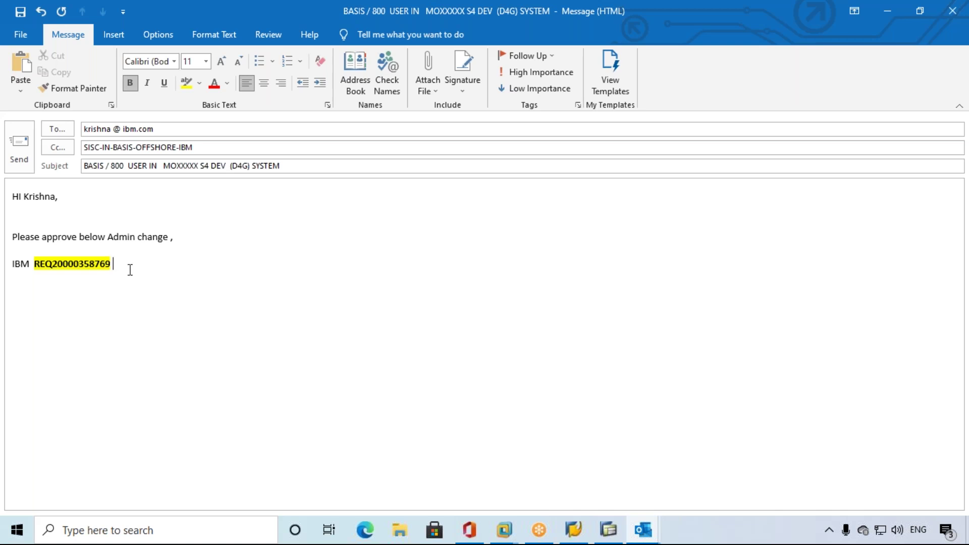
pyautogui.write('ba')
pyautogui.press('BackSpace')
pyautogui.press('BackSpace')
pyautogui.hotkey('ctrl', 'b')
pyautogui.write('bsai')
pyautogui.press('BackSpace')
pyautogui.press('BackSpace')
pyautogui.press('BackSpace')
pyautogui.press('BackSpace')
pyautogui.write('BASIS')
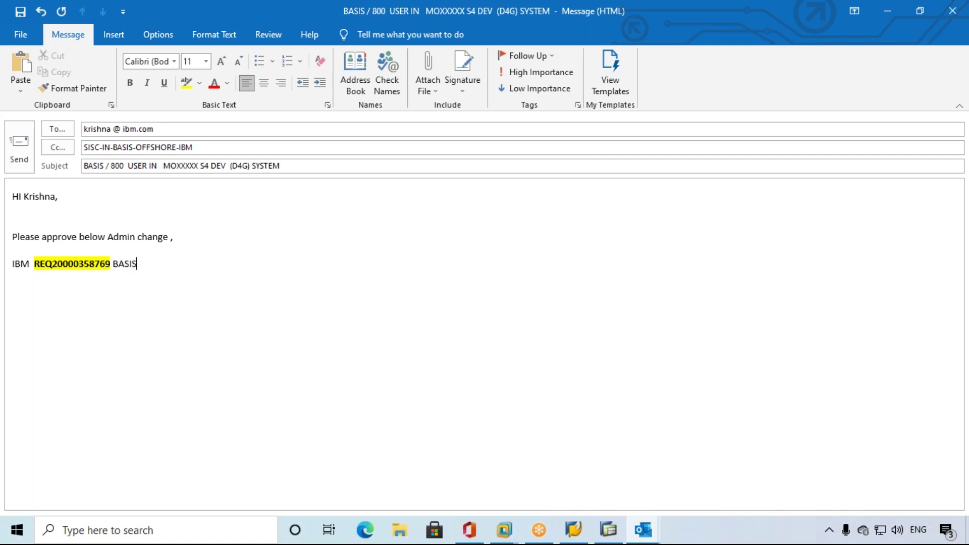
pyautogui.write(' / 8000')
pyautogui.press('BackSpace')
pyautogui.write('USER USAGE IN MO')
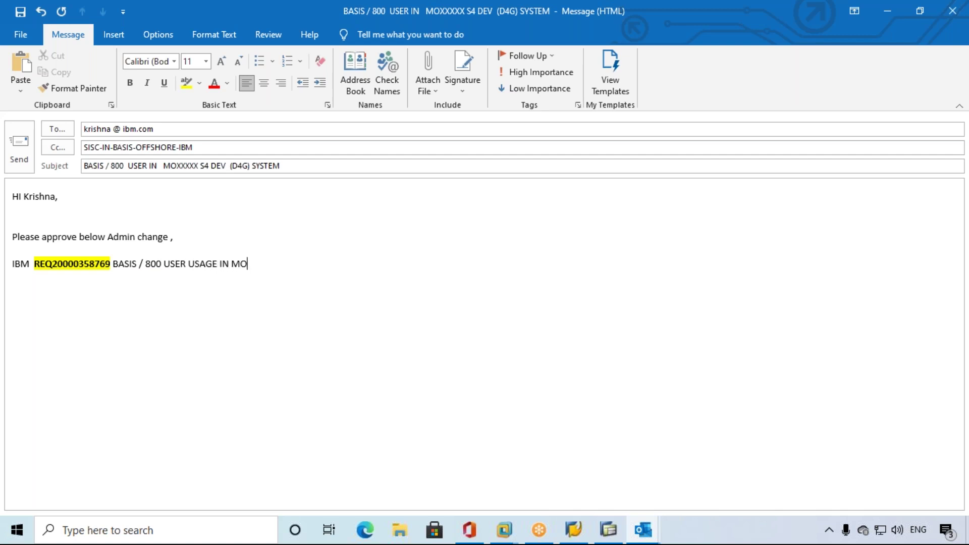
pyautogui.write('XXXXX')
pyautogui.write('4 DEV ')
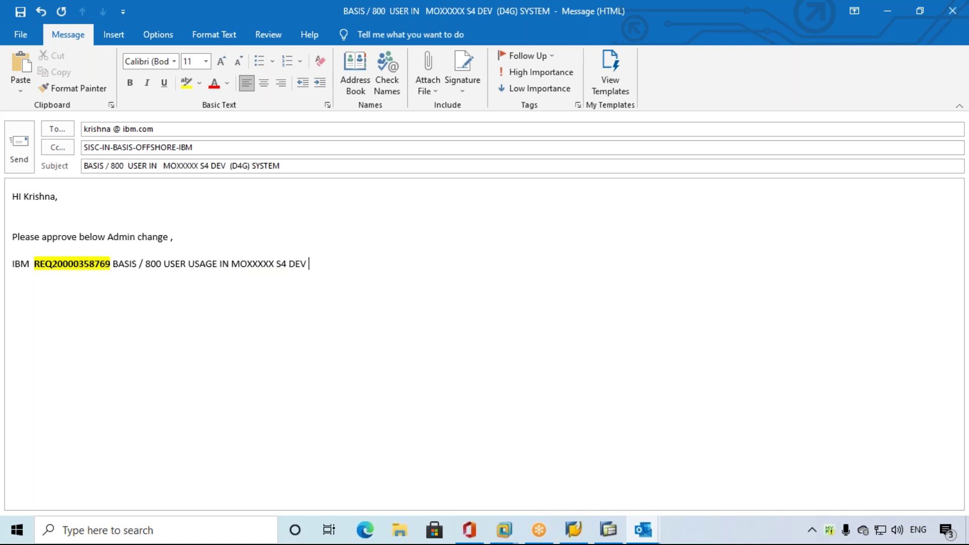
pyautogui.write('(D4G) System.')
# Sign off with 'Thanks & Regards' and the sender's name
pyautogui.press('Return')
pyautogui.press('Return')
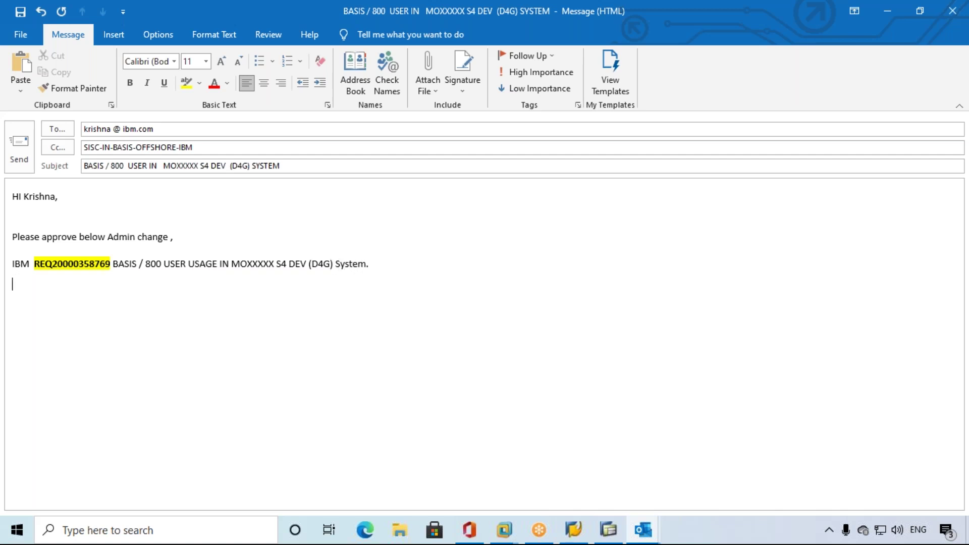
pyautogui.write('Thanks & Regards')
pyautogui.press('Return')
pyautogui.write('Surya S')
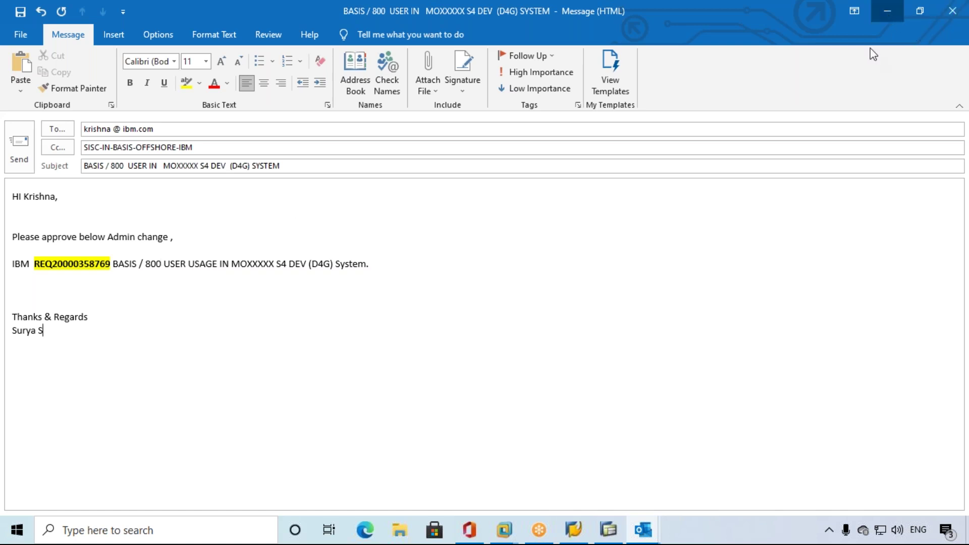
# Start a second email addressed to SISC-IN-SECURITY-OFFSHORE-IBM, adapted from the BASIS group name
pyautogui.click(887, 12)
pyautogui.click(23, 61)
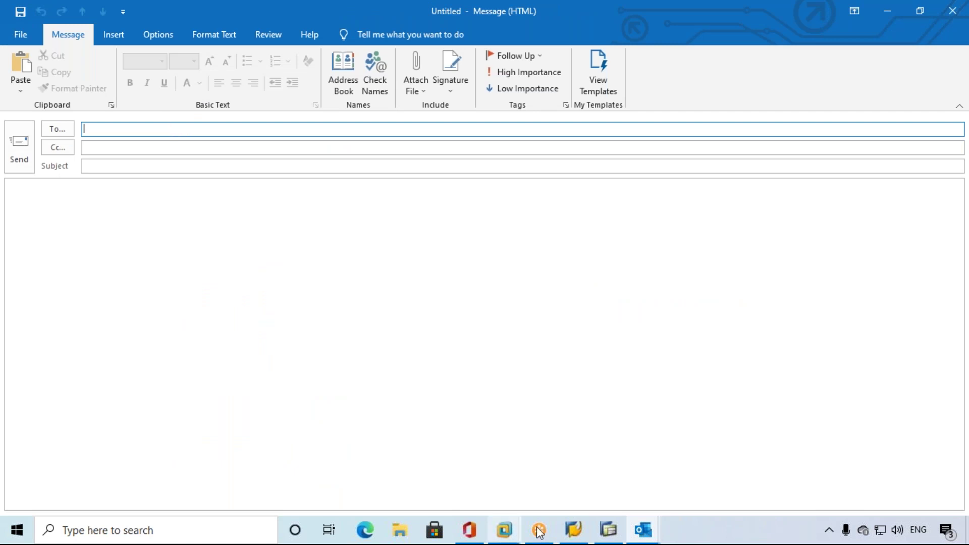
pyautogui.click(656, 534)
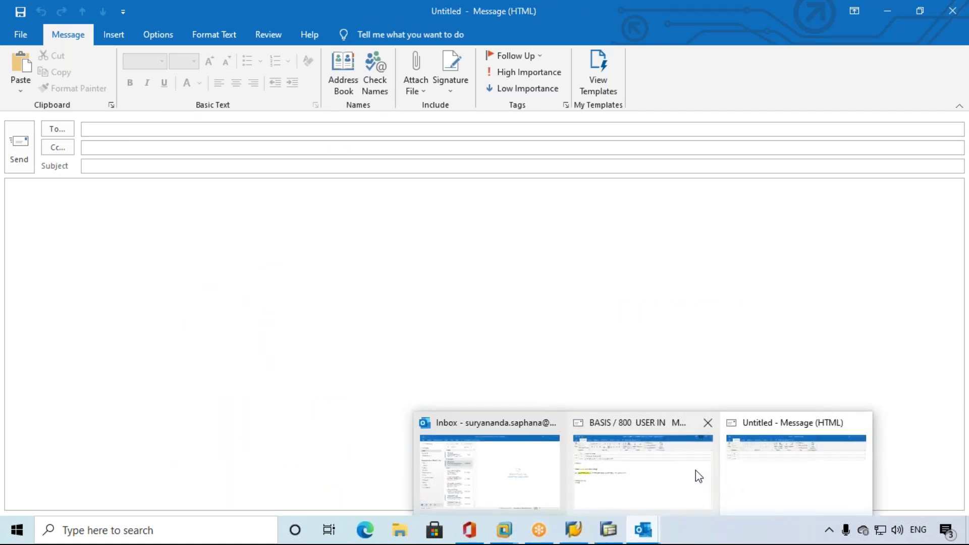
pyautogui.click(697, 474)
pyautogui.moveTo(197, 151); pyautogui.dragTo(80, 139)
pyautogui.hotkey('ctrl', 'c')
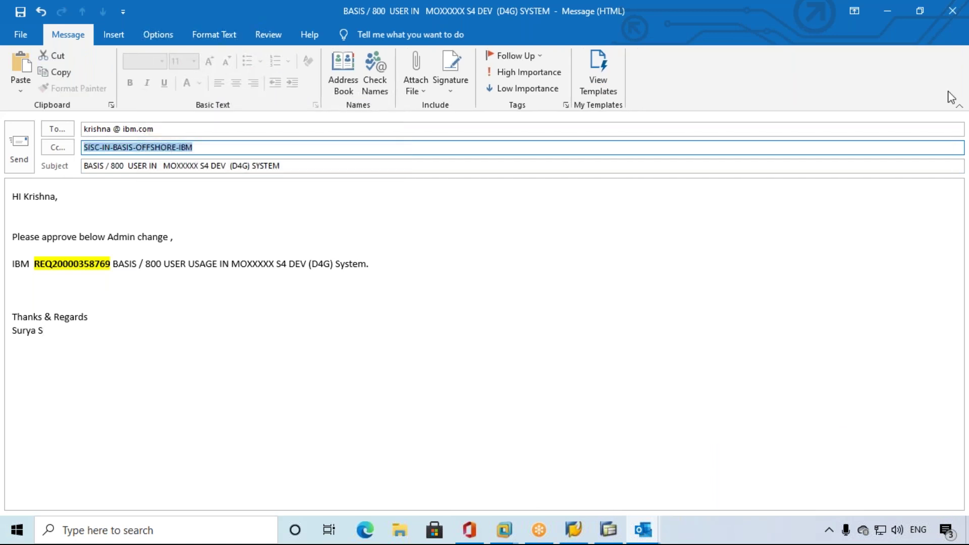
pyautogui.click(887, 13)
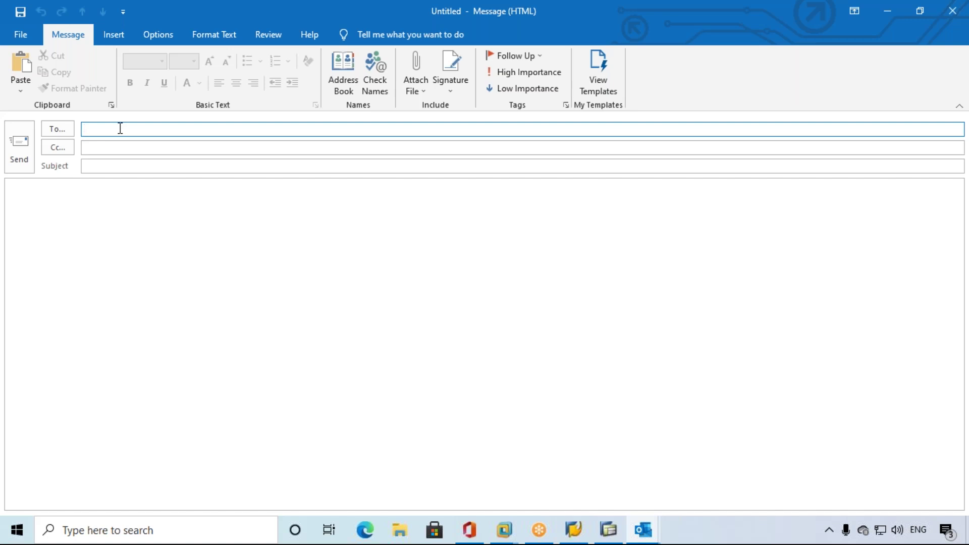
pyautogui.hotkey('ctrl', 'v')
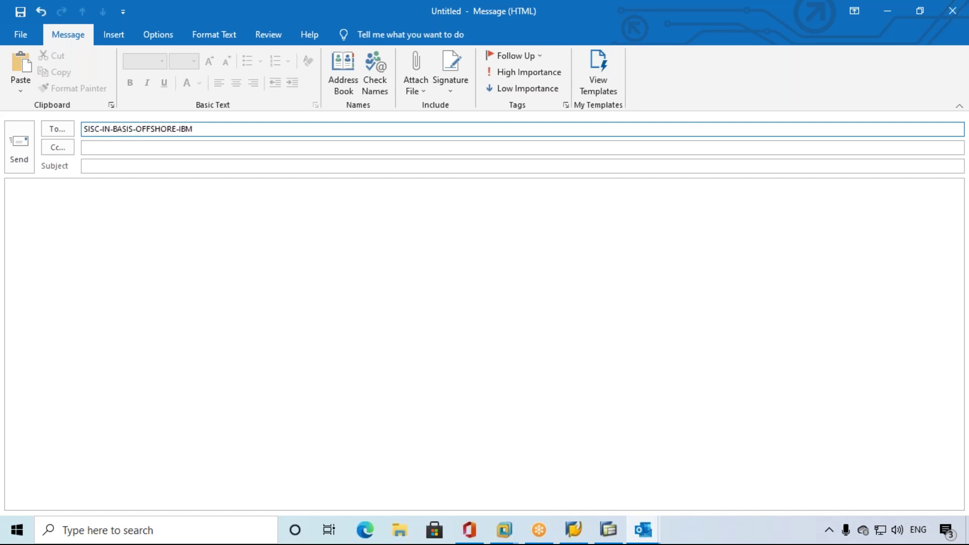
pyautogui.click(138, 129)
pyautogui.press('BackSpace')
pyautogui.press('BackSpace')
pyautogui.press('BackSpace')
pyautogui.press('BackSpace')
pyautogui.press('BackSpace')
pyautogui.press('BackSpace')
pyautogui.write('SECURITY-')
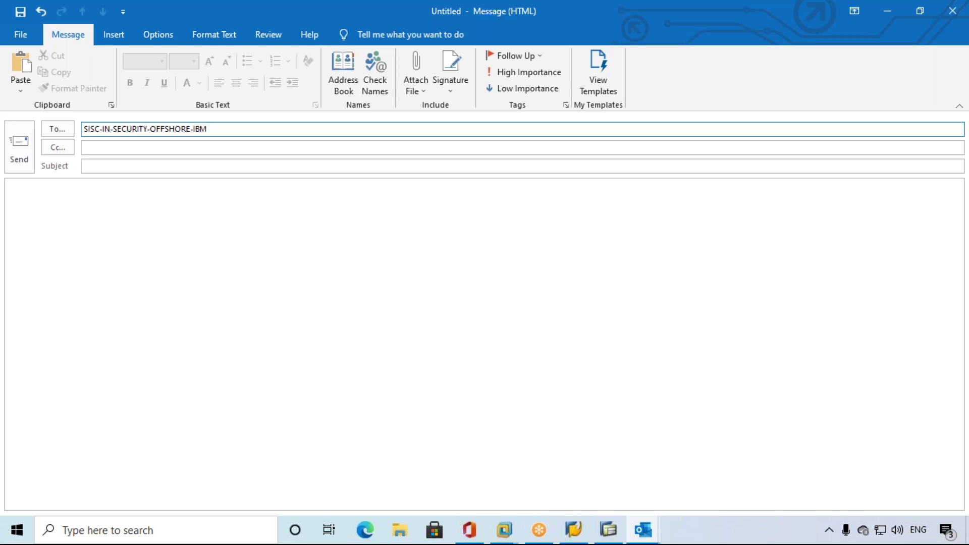
# Copy the approver's ibm.com address on the Cc line
pyautogui.click(139, 148)
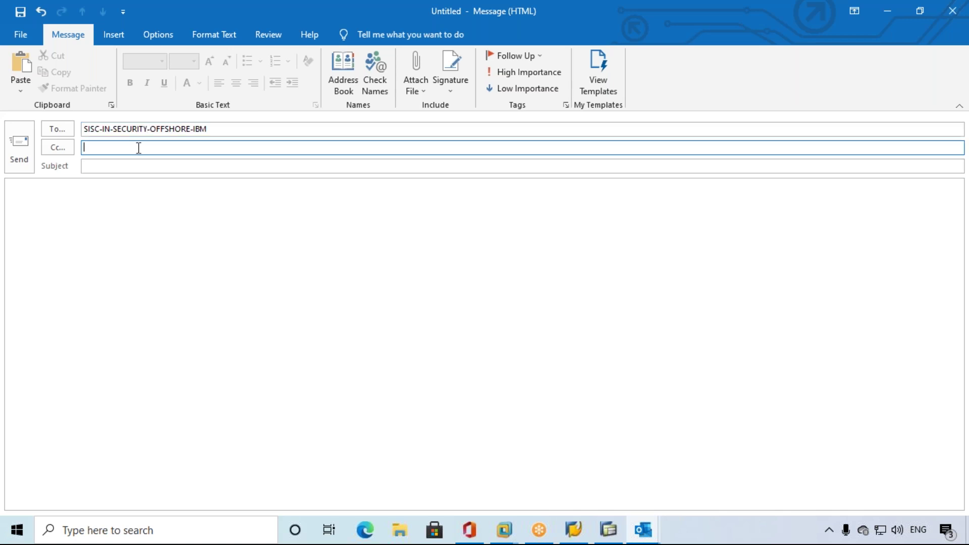
pyautogui.click(131, 168)
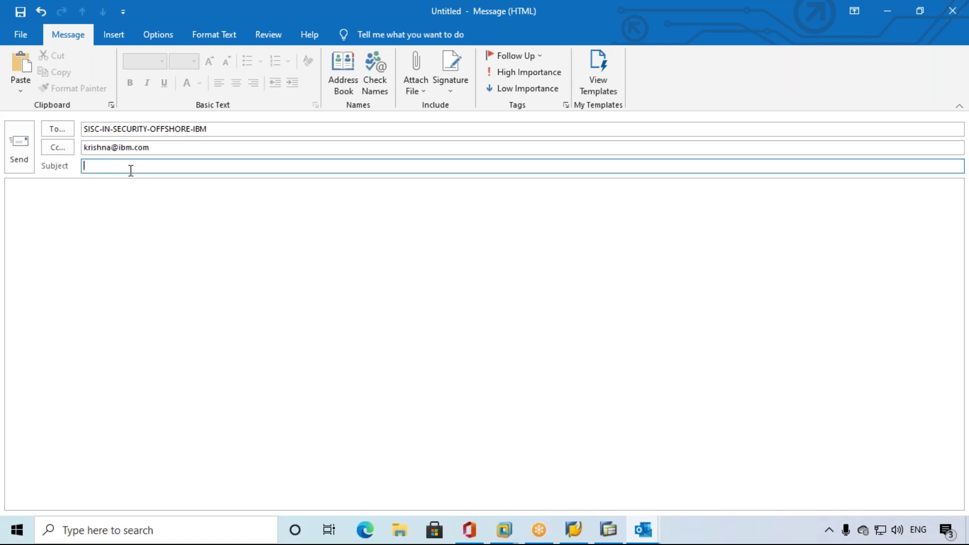
# Reuse the BASIS / 800 subject line copied from the approval email
pyautogui.click(639, 539)
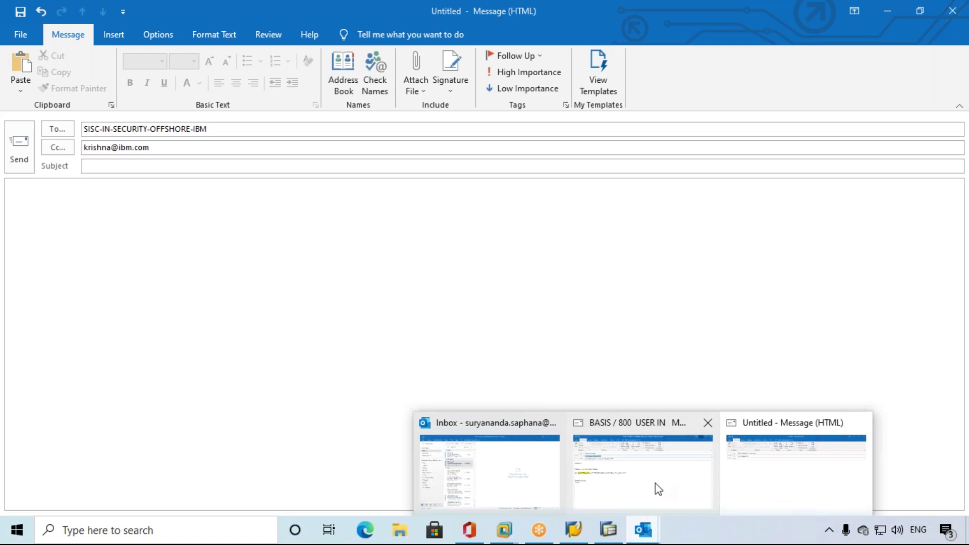
pyautogui.click(649, 490)
pyautogui.press('Tab')
pyautogui.hotkey('ctrl', 'c')
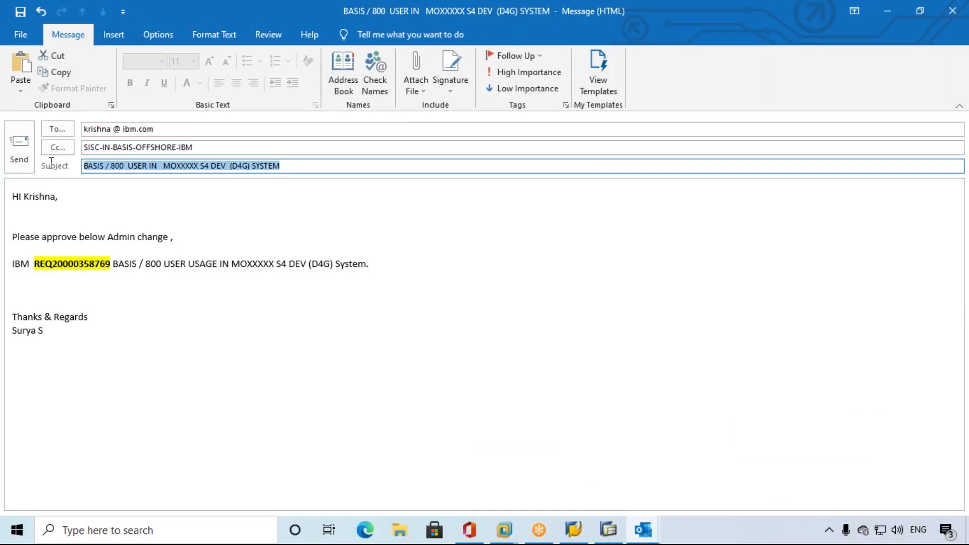
pyautogui.click(888, 11)
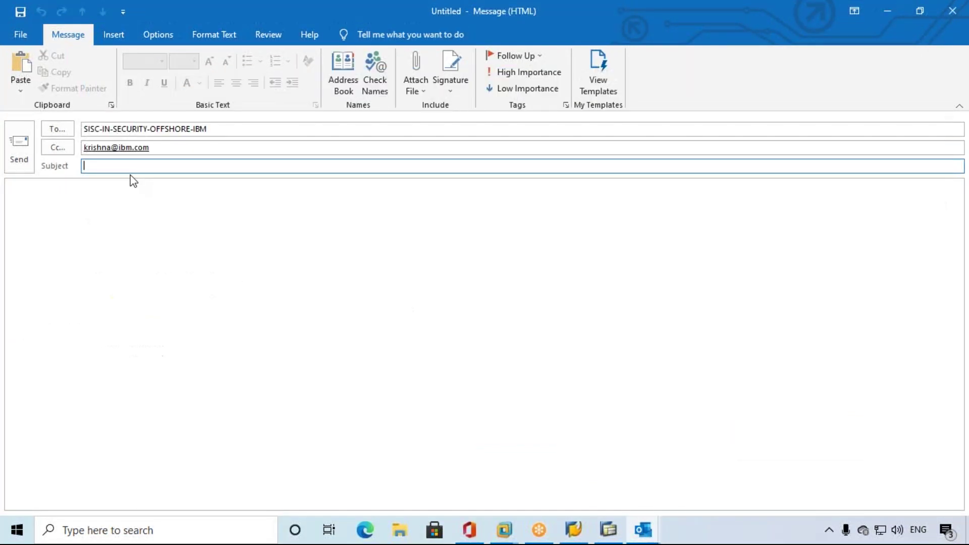
pyautogui.hotkey('ctrl', 'v')
pyautogui.click(77, 232)
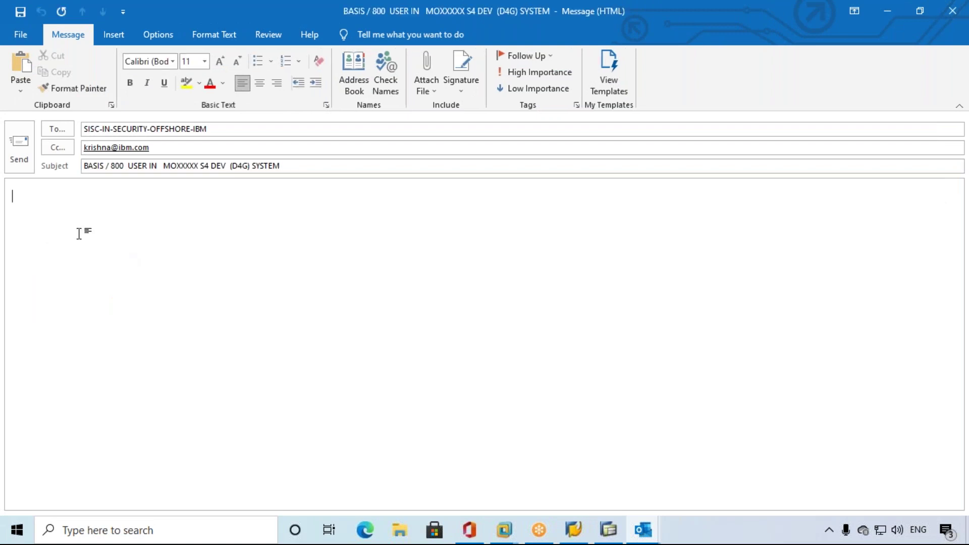
# Type 'Hi Team,' and the line 'Please share BASIS / 800 User Password of' in the body
pyautogui.write('Hi ')
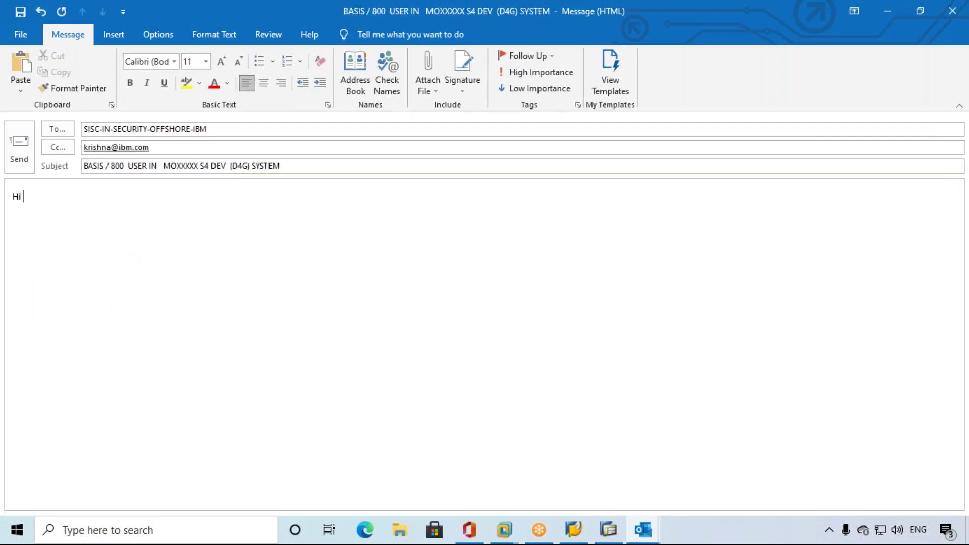
pyautogui.write('Team,')
pyautogui.press('Return')
pyautogui.press('Return')
pyautogui.write('Please share  B')
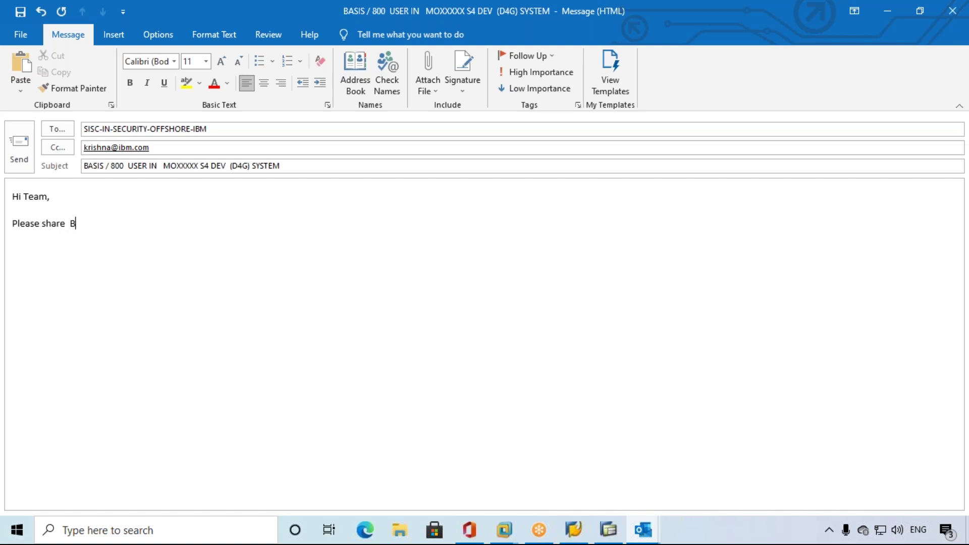
pyautogui.write('ASIS / 800 User Pass')
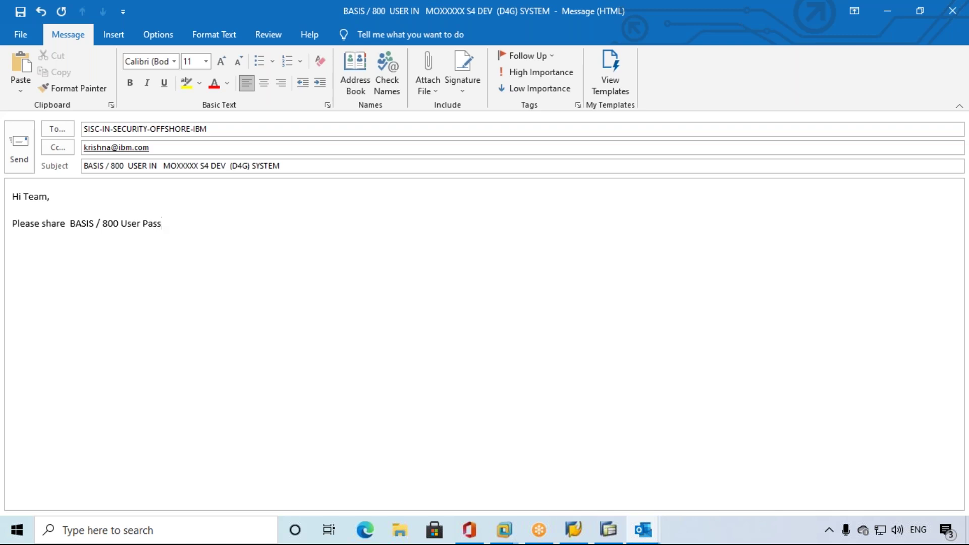
pyautogui.write('word')
pyautogui.write('f')
pyautogui.press('BackSpace')
pyautogui.write('of M')
pyautogui.press('BackSpace')
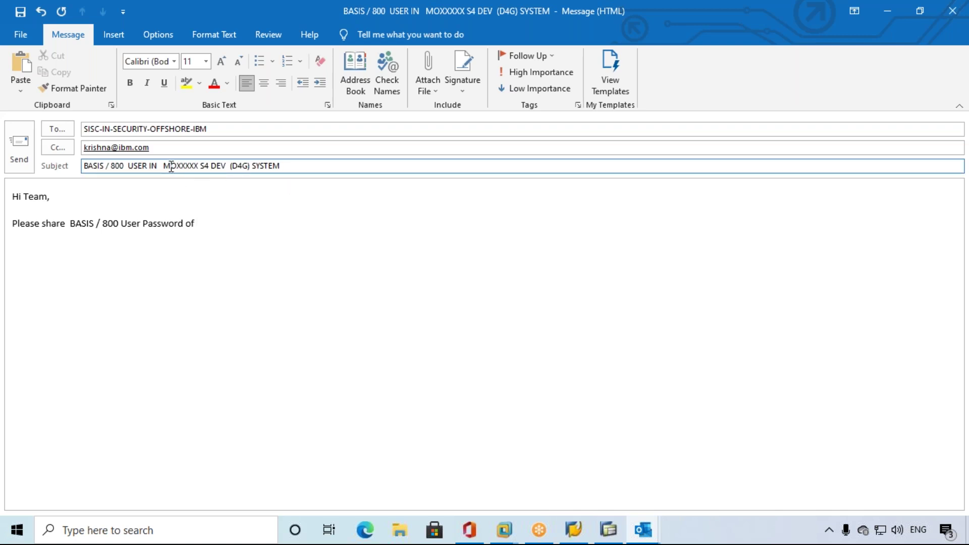
# Copy 'MOXXXXX S4 DEV (D4G) SYSTEM' from the subject to the end of the request
pyautogui.moveTo(164, 165); pyautogui.dragTo(280, 180)
pyautogui.hotkey('ctrl', 'c')
pyautogui.click(275, 225)
pyautogui.hotkey('ctrl', 'v')
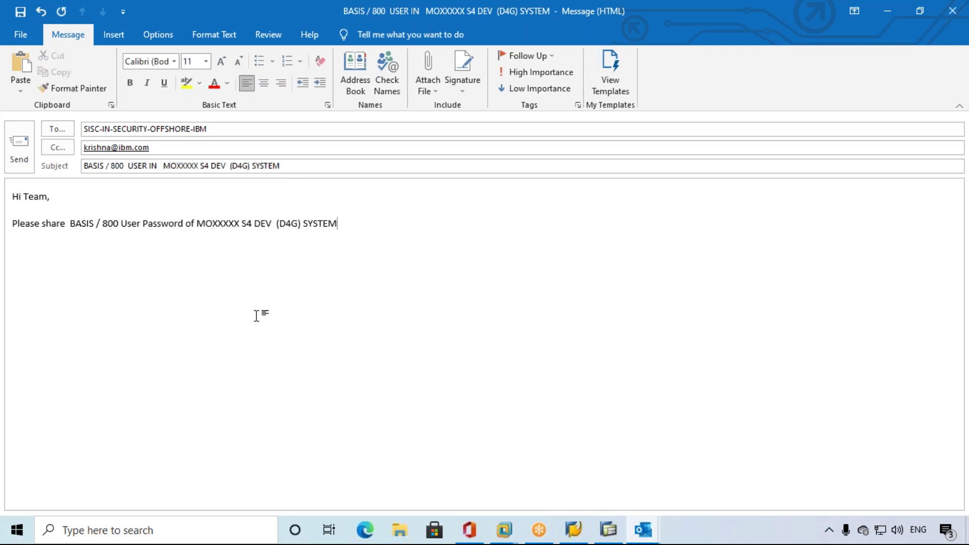
# Add a 'Thanks & Regards' closing line, correcting the misspelled 'Thamks' via spelling suggestions
pyautogui.press('Return')
pyautogui.press('Return')
pyautogui.write('Thamks &')
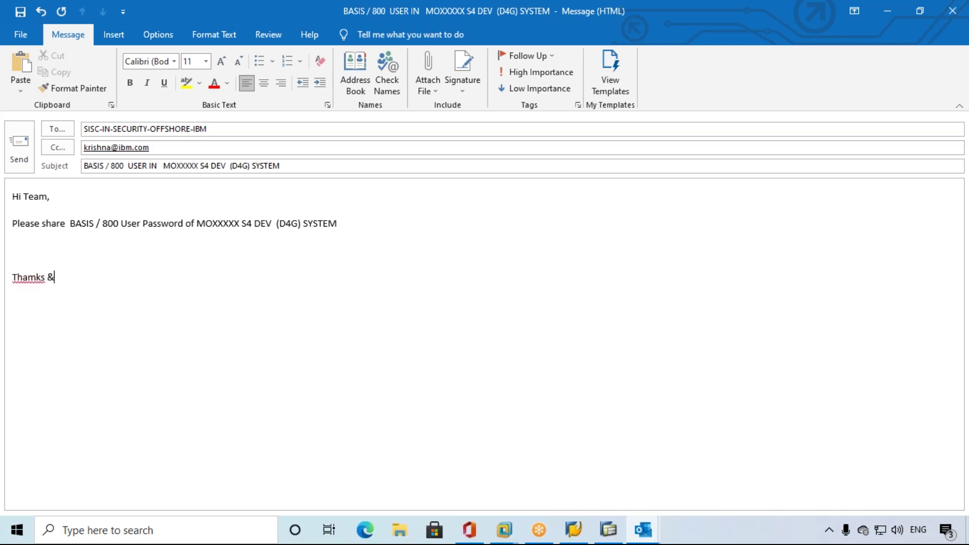
pyautogui.write(' Regards')
pyautogui.rightClick(29, 277)
pyautogui.click(83, 242)
pyautogui.click(104, 277)
# Add the sender's name below the closing and bring the SAP logon window forward
pyautogui.press('Return')
pyautogui.write('Surya S')
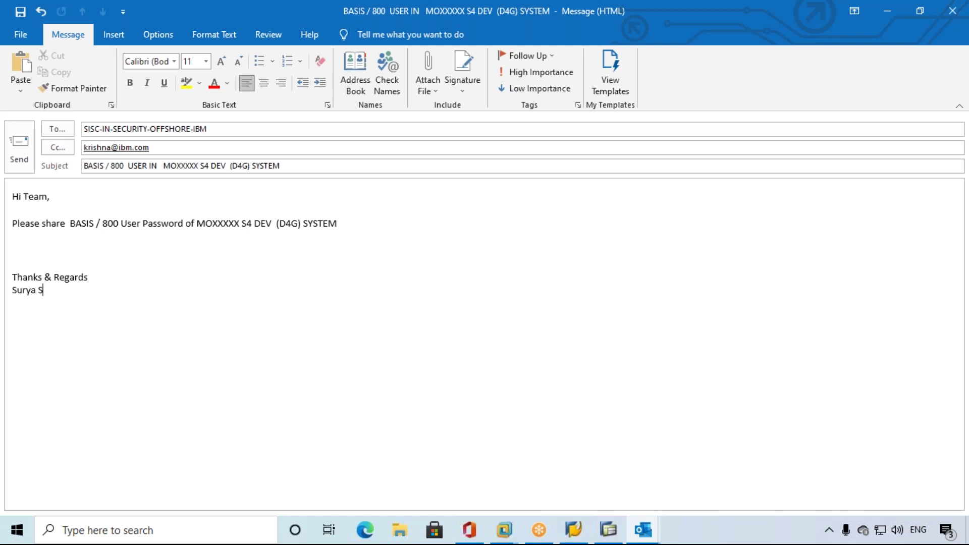
pyautogui.hotkey('shift', 'Tab')
pyautogui.hotkey('shift', 'Tab')
pyautogui.press('Tab')
pyautogui.press('Tab')
pyautogui.click(602, 538)
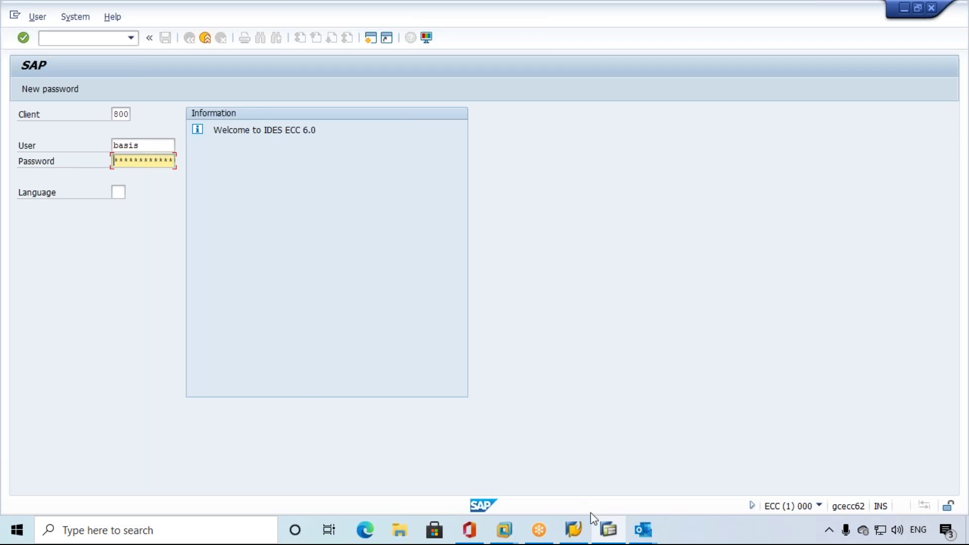
# Log on as BASIS in client 800 and set a new password, repeated and confirmed
pyautogui.click(643, 530)
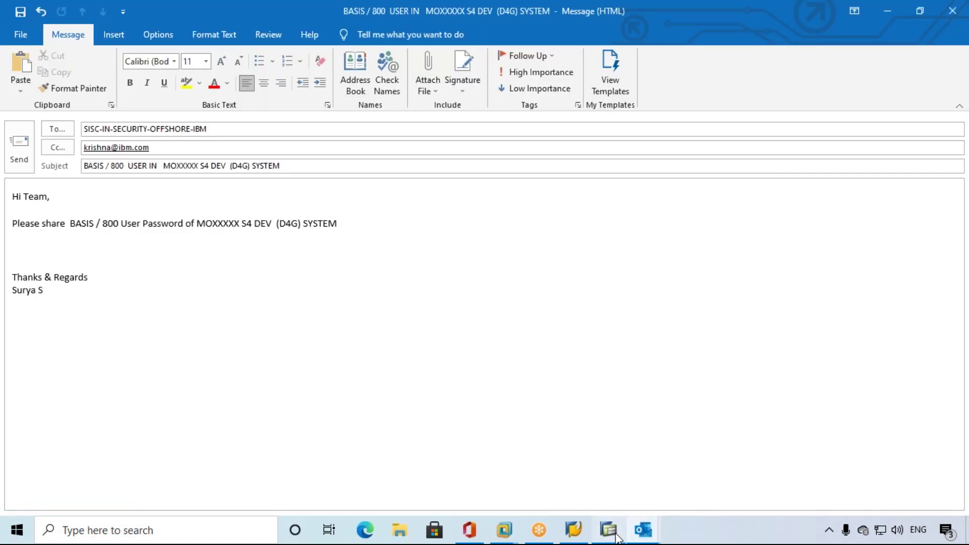
pyautogui.click(609, 530)
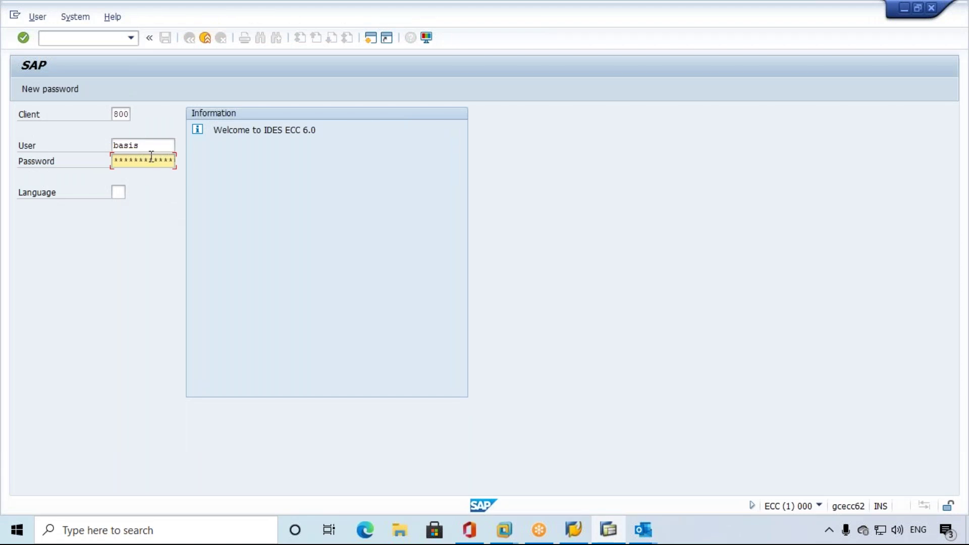
pyautogui.press('Right')
pyautogui.press('Right')
pyautogui.press('Right')
pyautogui.press('Right')
pyautogui.press('Right')
pyautogui.press('Right')
pyautogui.press('Right')
pyautogui.press('Return')
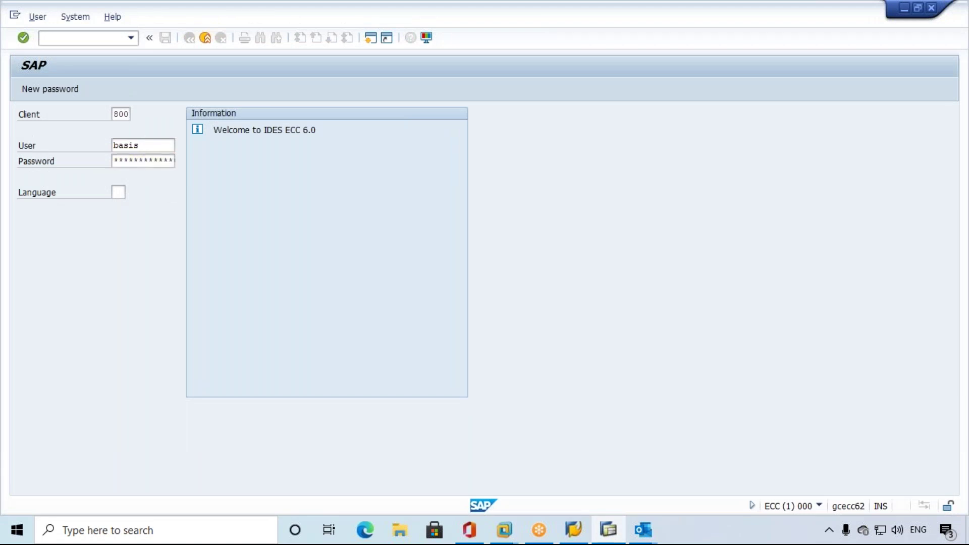
pyautogui.press('Right')
pyautogui.press('Right')
pyautogui.press('Right')
pyautogui.press('Right')
pyautogui.press('Right')
pyautogui.press('Right')
pyautogui.press('Right')
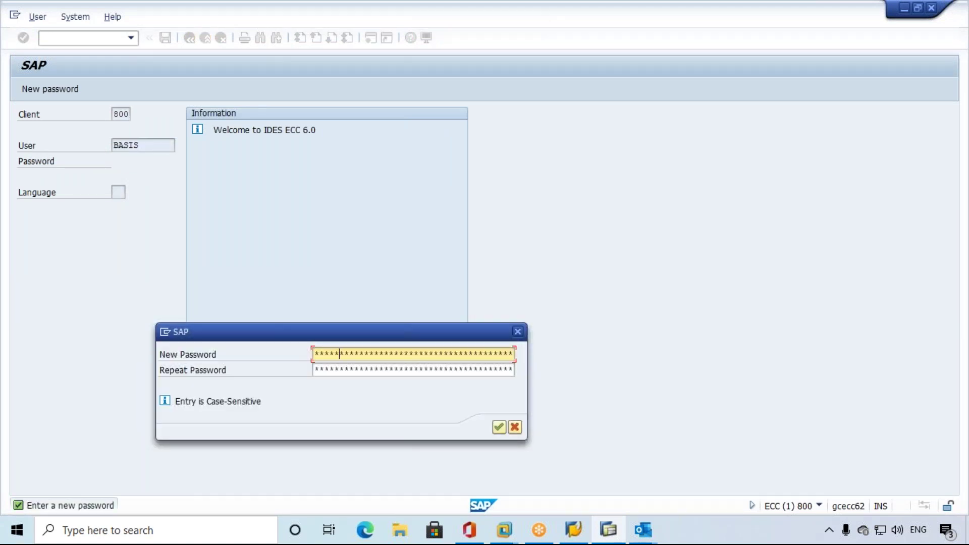
pyautogui.click(314, 369)
pyautogui.press('Right')
pyautogui.press('Right')
pyautogui.press('Right')
pyautogui.press('Right')
pyautogui.press('Right')
pyautogui.press('Right')
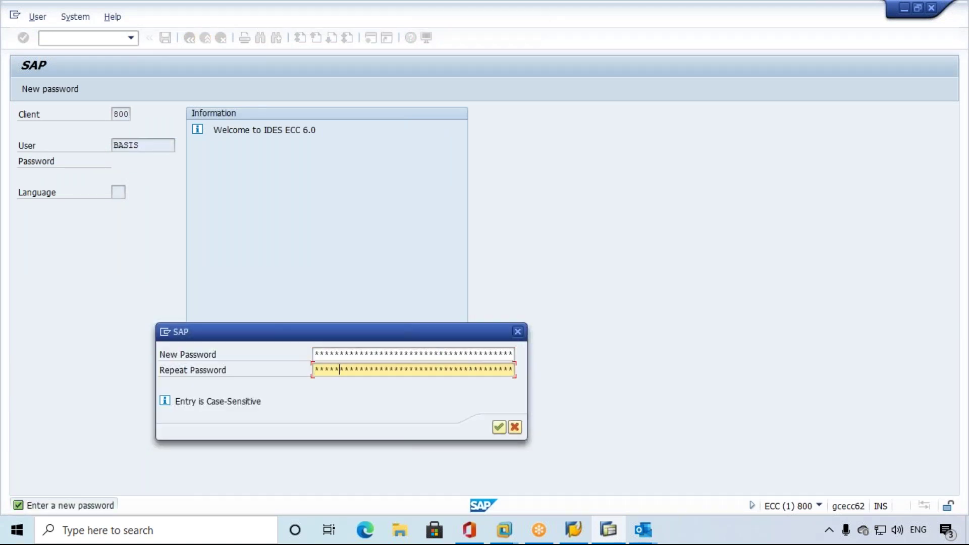
pyautogui.press('Return')
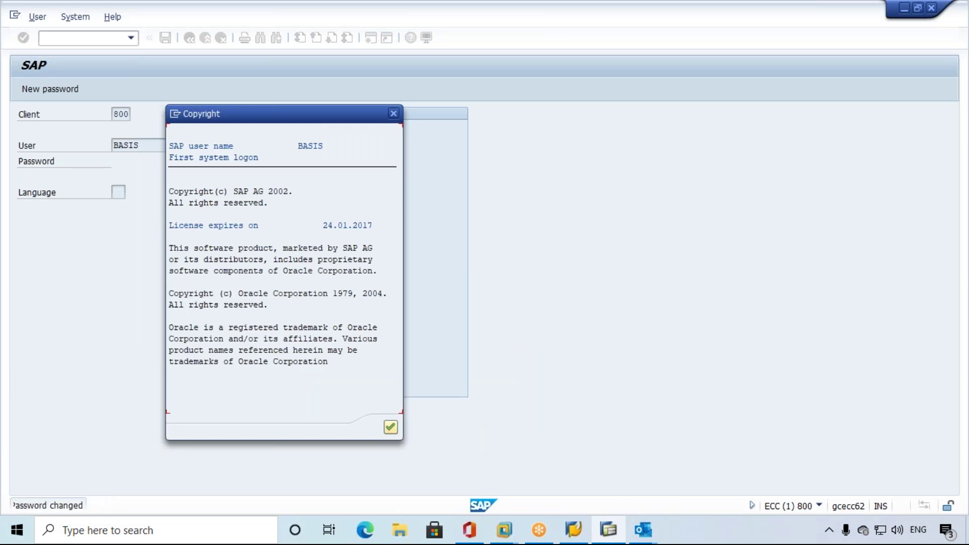
# Dismiss the copyright and welcome notices, then start transaction SU01
pyautogui.press('Return')
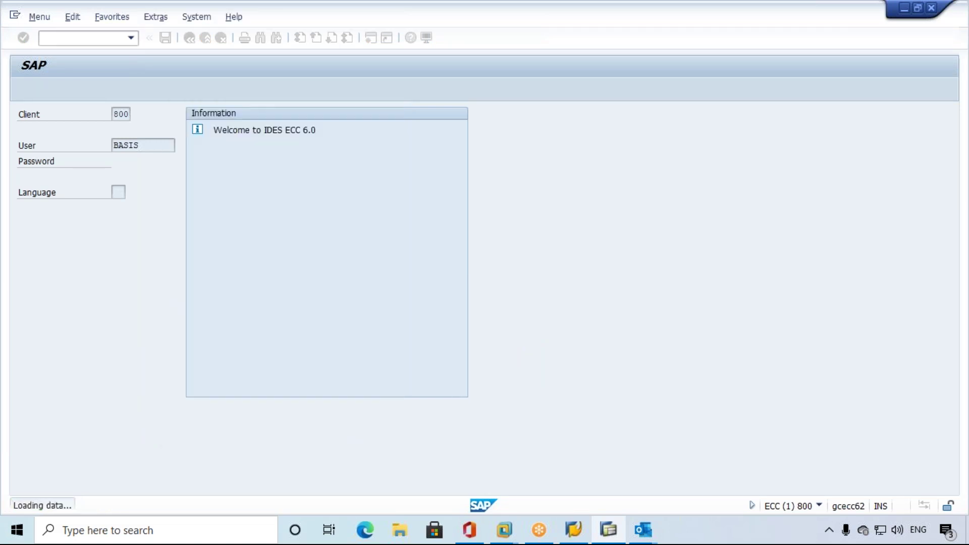
pyautogui.press('Return')
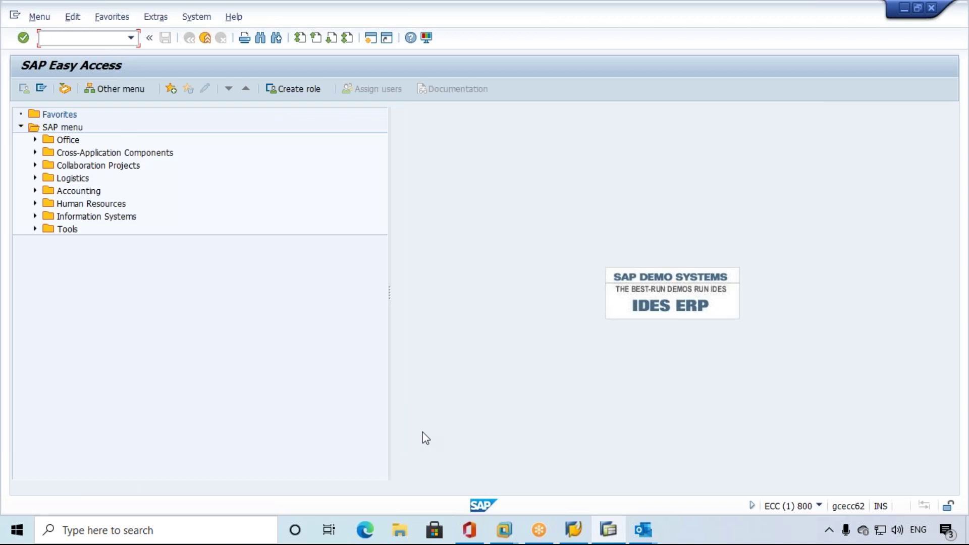
pyautogui.write('SU01')
pyautogui.press('Return')
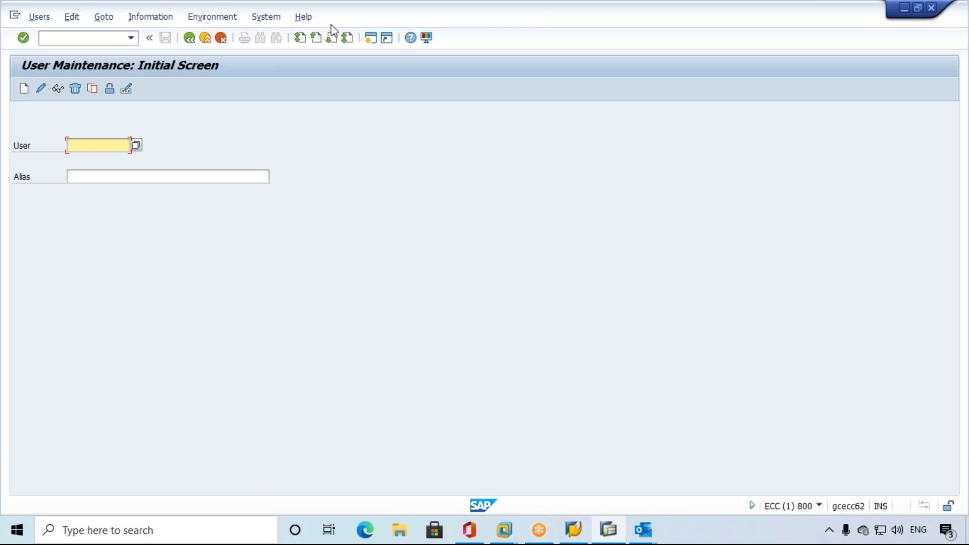
# Start SCC4 from SAP Easy Access and display client 150 (Production) details
pyautogui.click(206, 39)
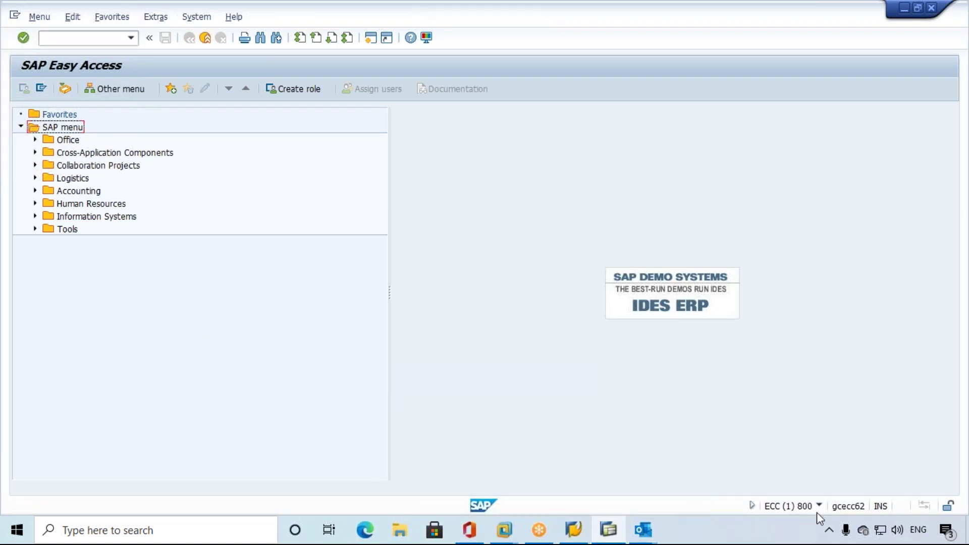
pyautogui.click(87, 40)
pyautogui.write('SCC4')
pyautogui.press('Return')
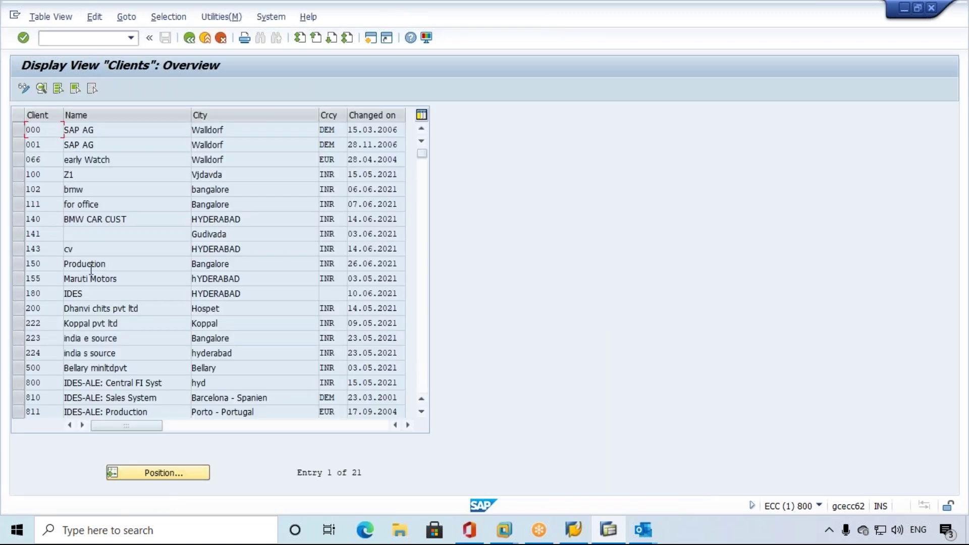
pyautogui.doubleClick(56, 268)
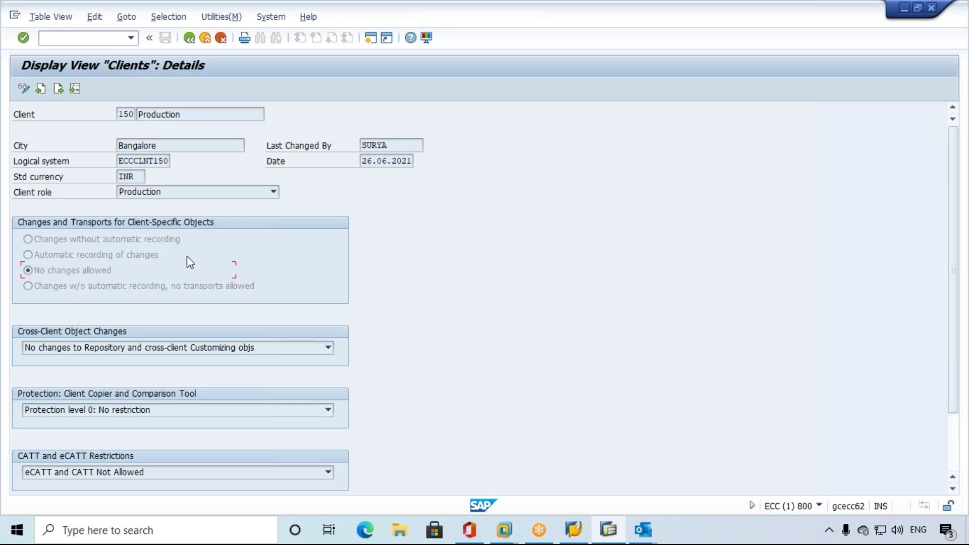
# In a new second session, run SE06 and bring up the System Change Option screen
pyautogui.click(371, 39)
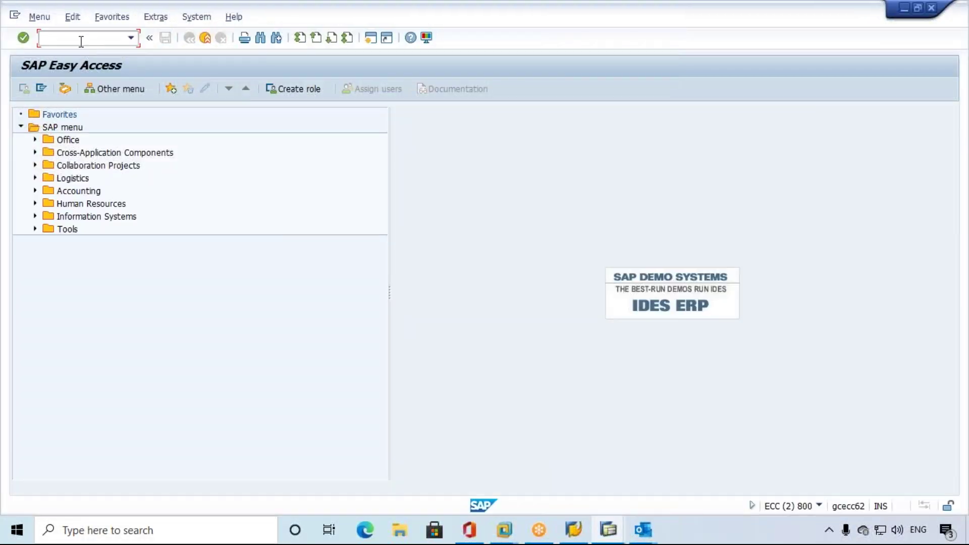
pyautogui.write('SE06')
pyautogui.press('Return')
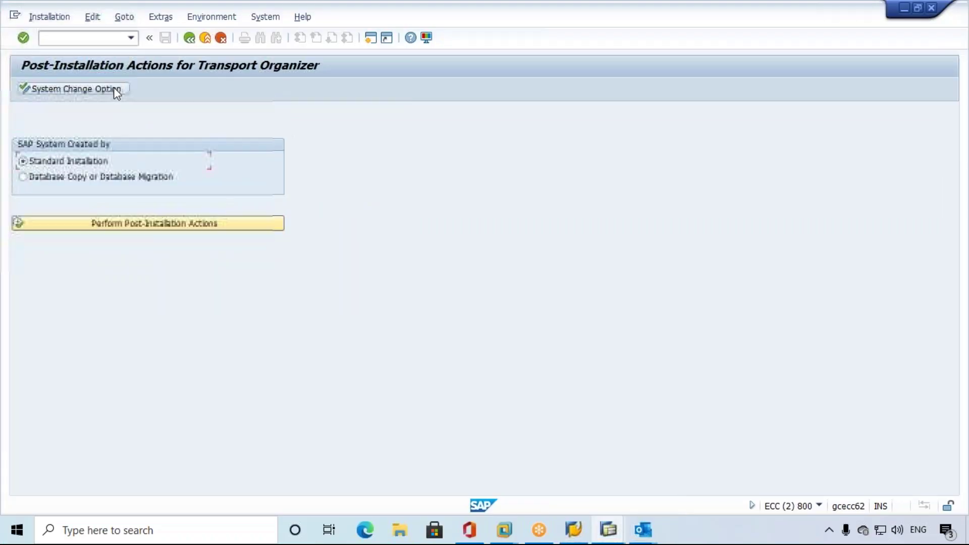
pyautogui.click(232, 173)
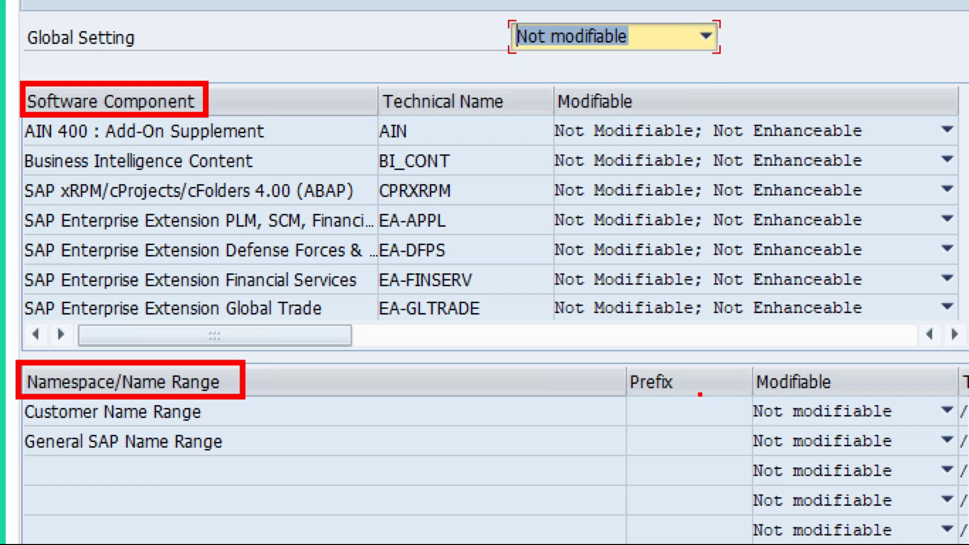
pyautogui.moveTo(551, 102)
pyautogui.mouseDown()
pyautogui.moveTo(664, 275)
pyautogui.moveTo(855, 332)
pyautogui.moveTo(886, 332)
pyautogui.mouseUp()
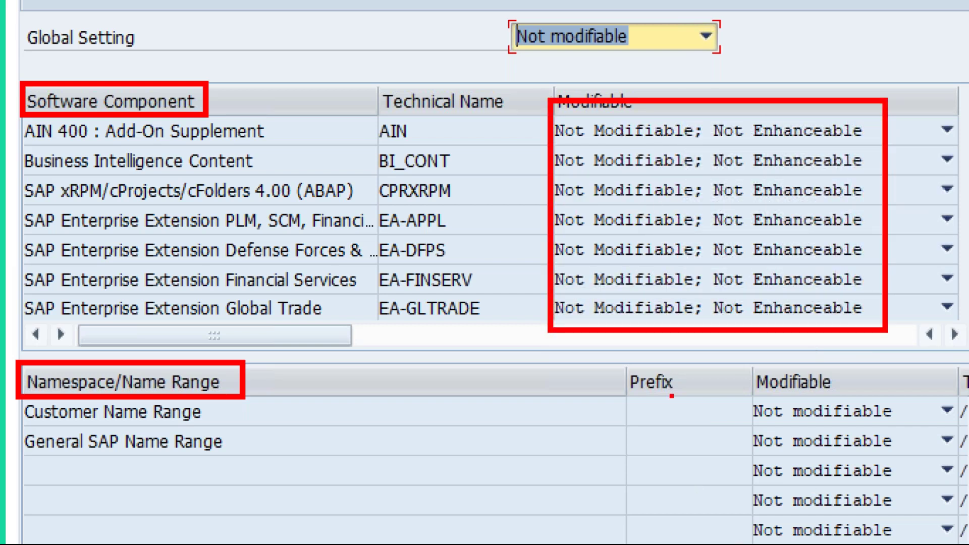
pyautogui.moveTo(749, 368); pyautogui.dragTo(966, 543)
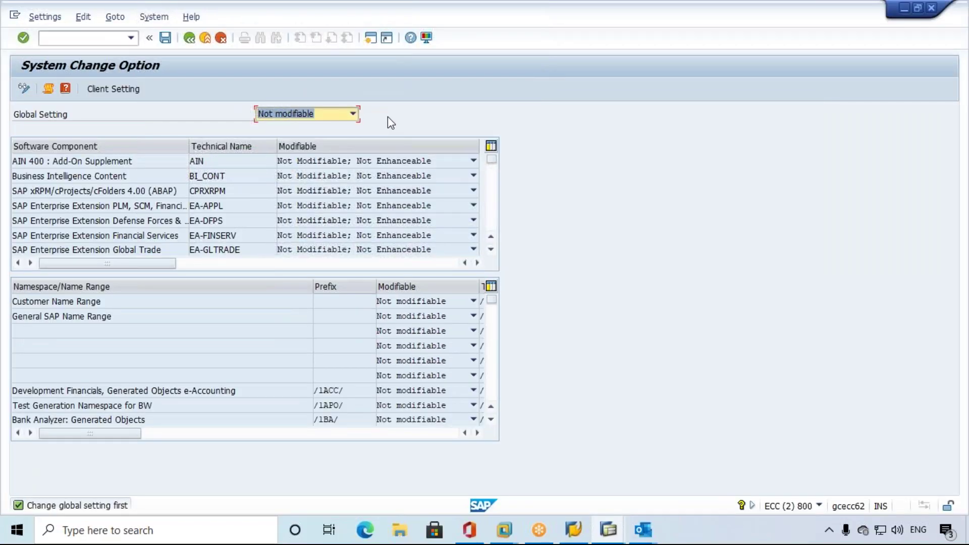
# Set the Global Setting to Modifiable
pyautogui.click(83, 18)
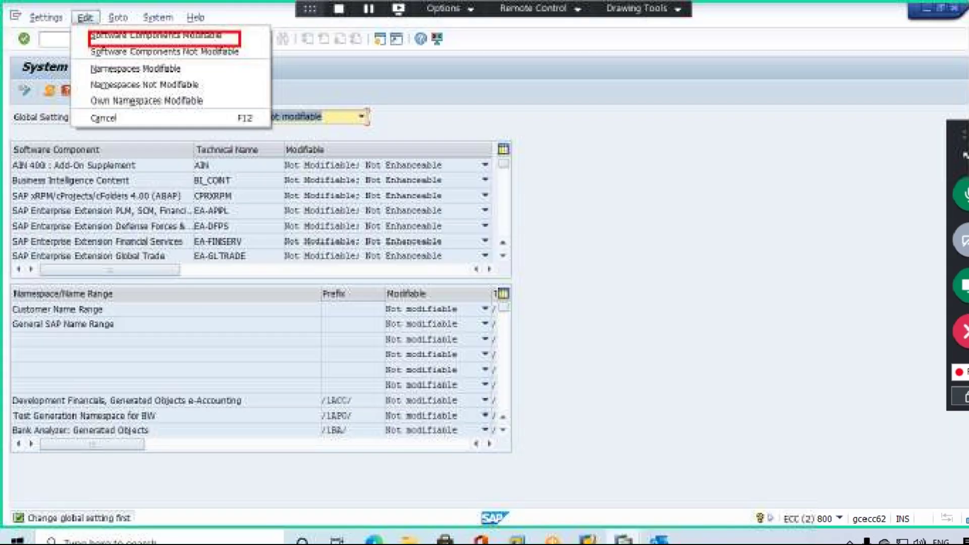
pyautogui.click(124, 33)
pyautogui.click(124, 33)
pyautogui.click(95, 36)
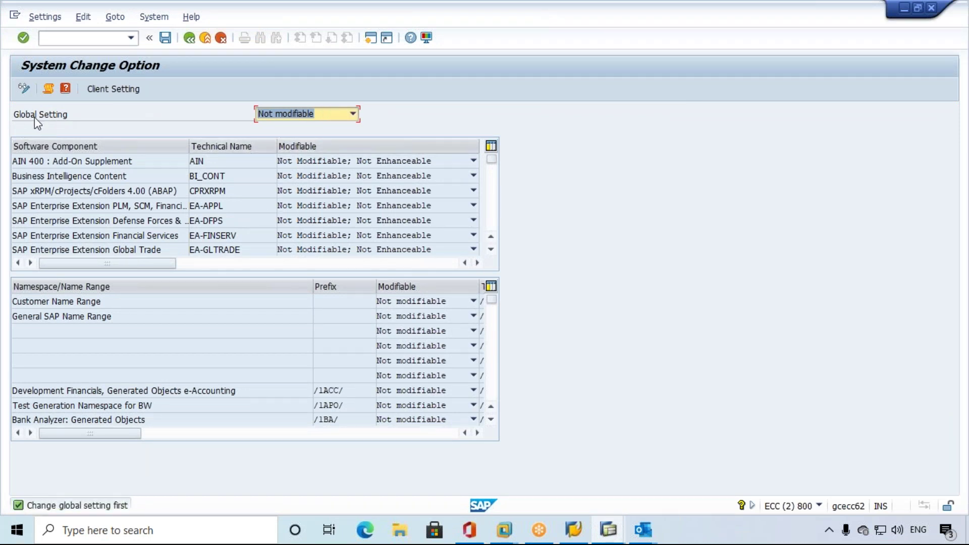
pyautogui.click(354, 114)
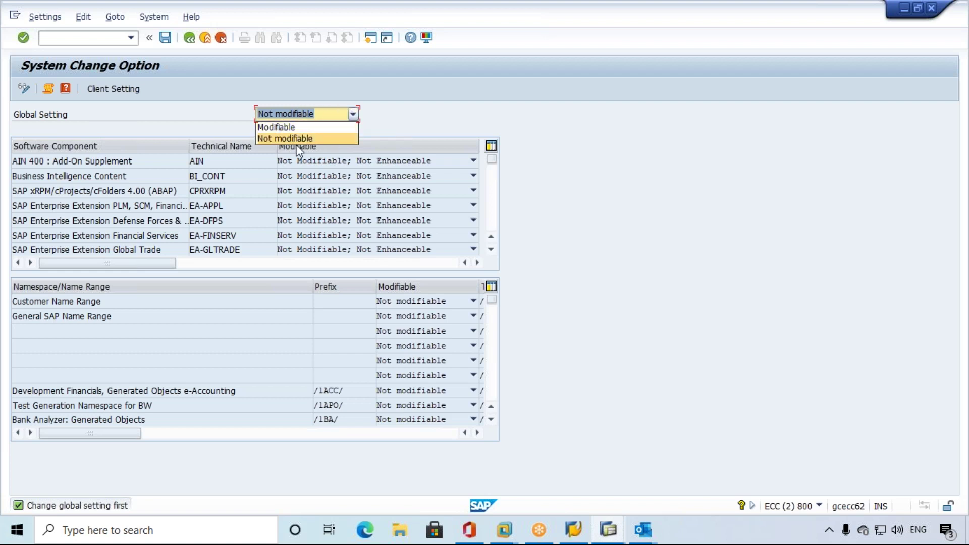
pyautogui.click(301, 129)
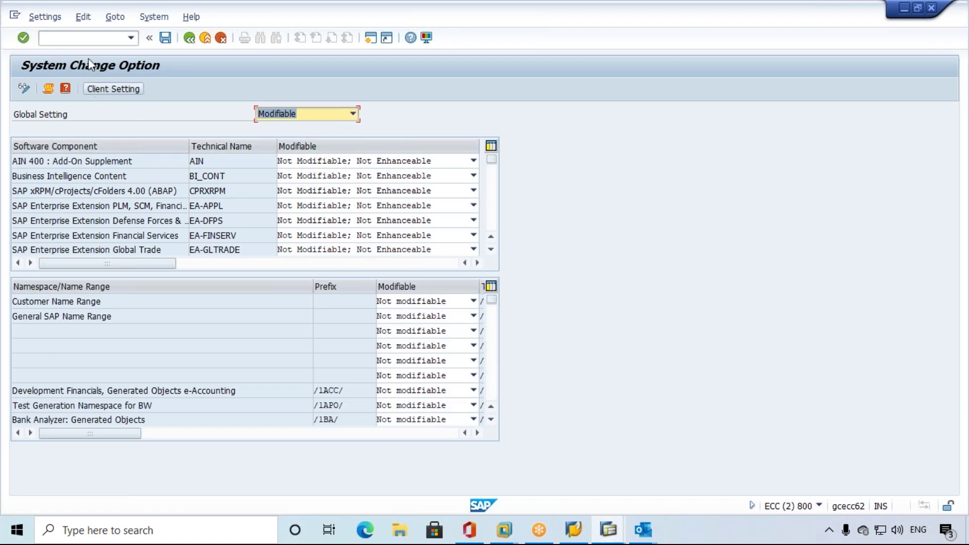
# Make all software components and all namespaces Modifiable, and save
pyautogui.click(78, 20)
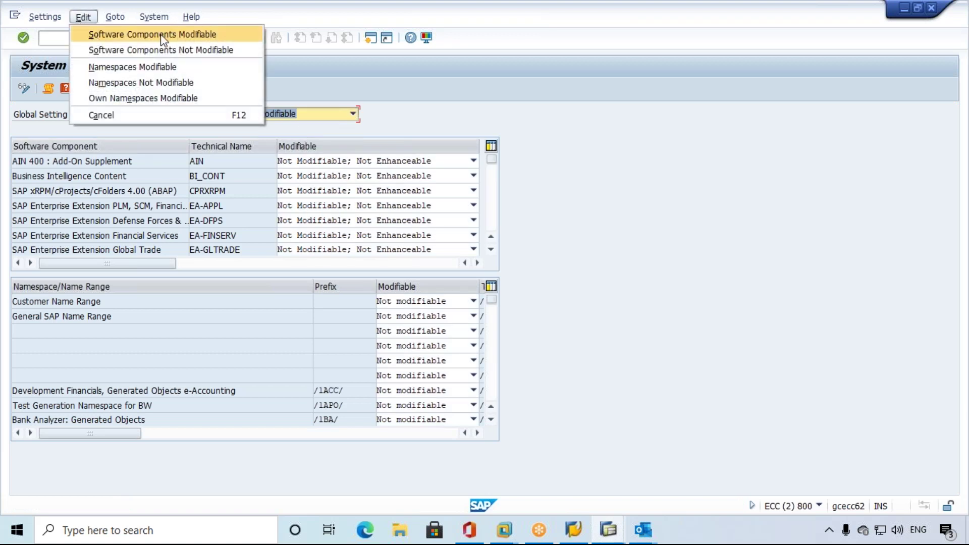
pyautogui.click(210, 34)
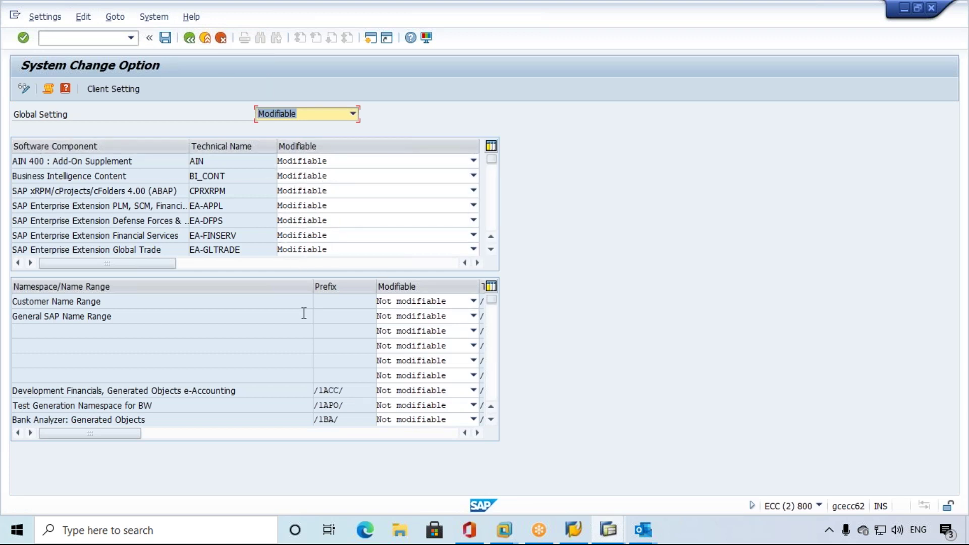
pyautogui.click(82, 18)
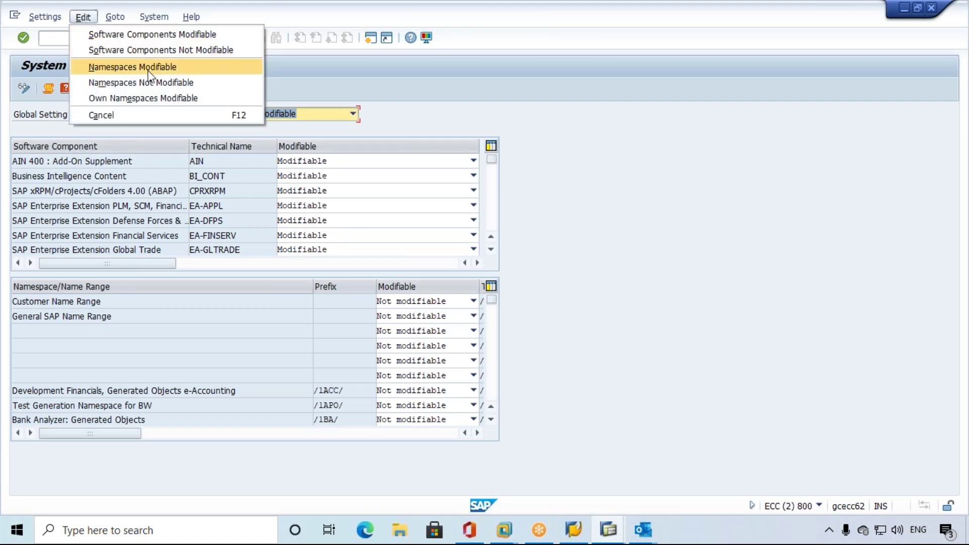
pyautogui.click(203, 71)
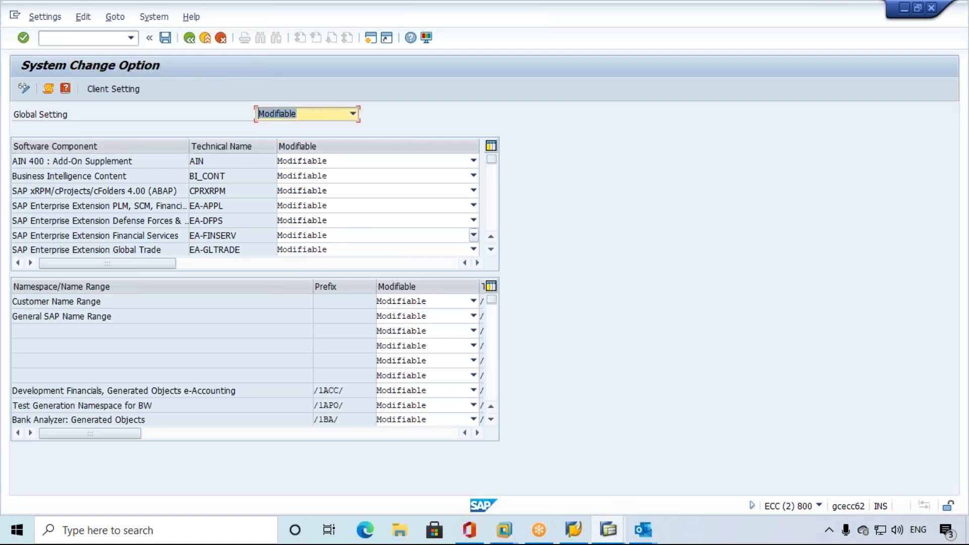
pyautogui.click(166, 41)
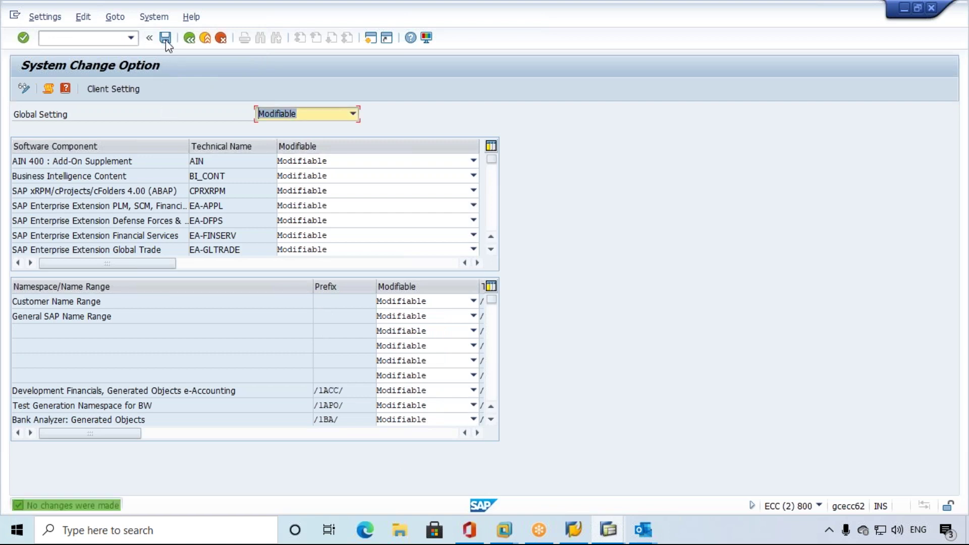
pyautogui.click(611, 533)
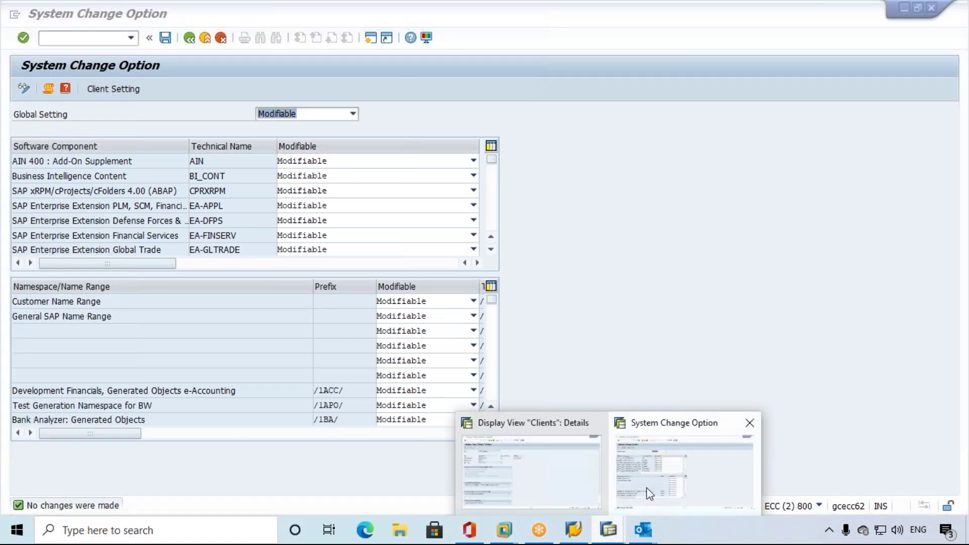
# Switch the SCC4 clients overview to change mode and open client 150 for editing
pyautogui.click(517, 479)
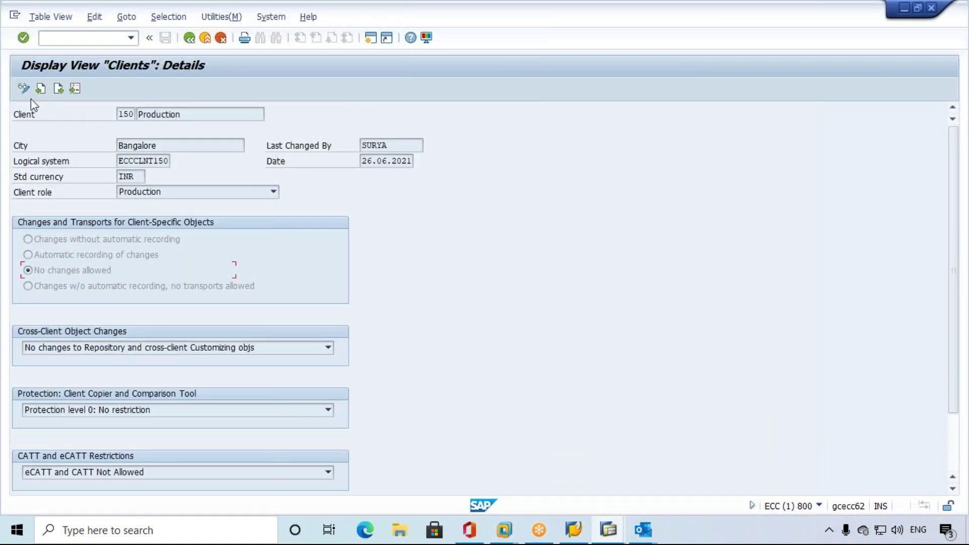
pyautogui.click(189, 38)
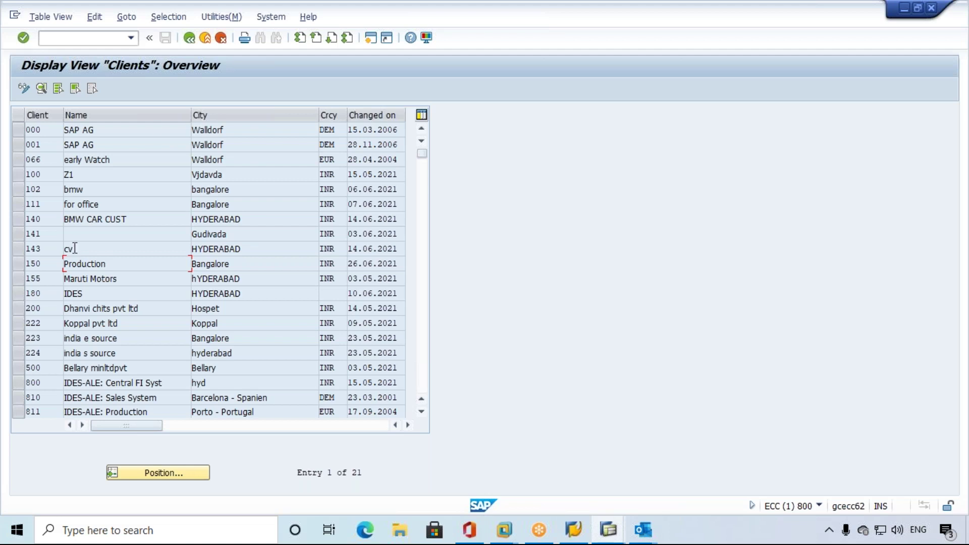
pyautogui.click(25, 89)
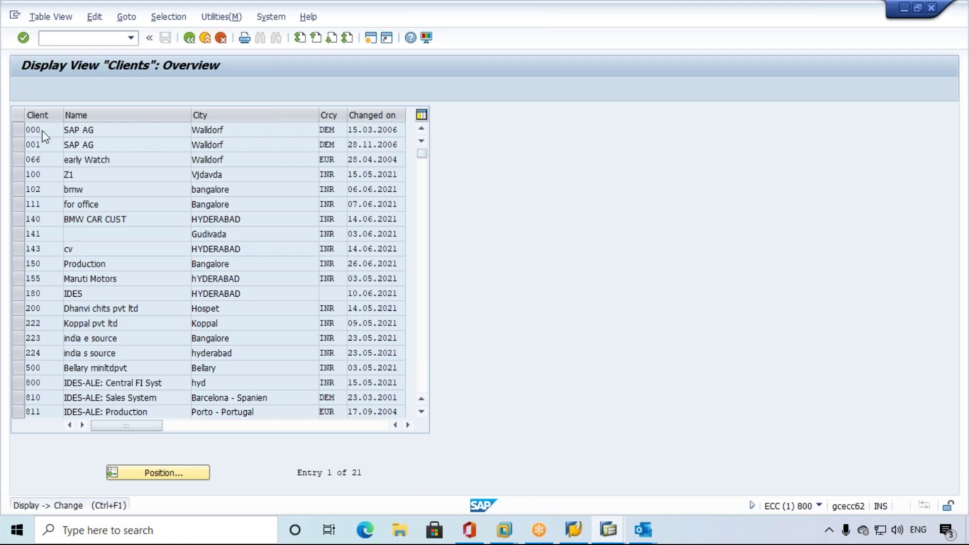
pyautogui.click(340, 396)
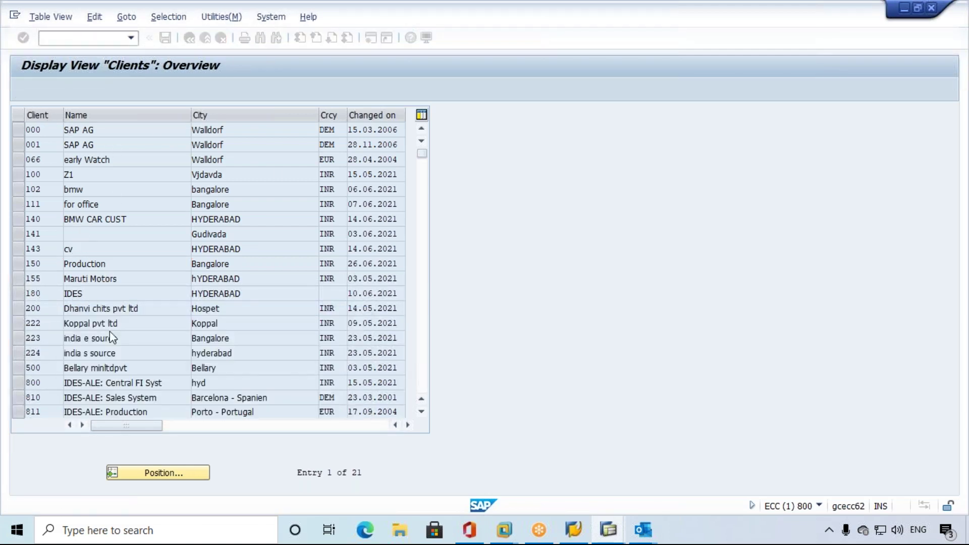
pyautogui.doubleClick(88, 262)
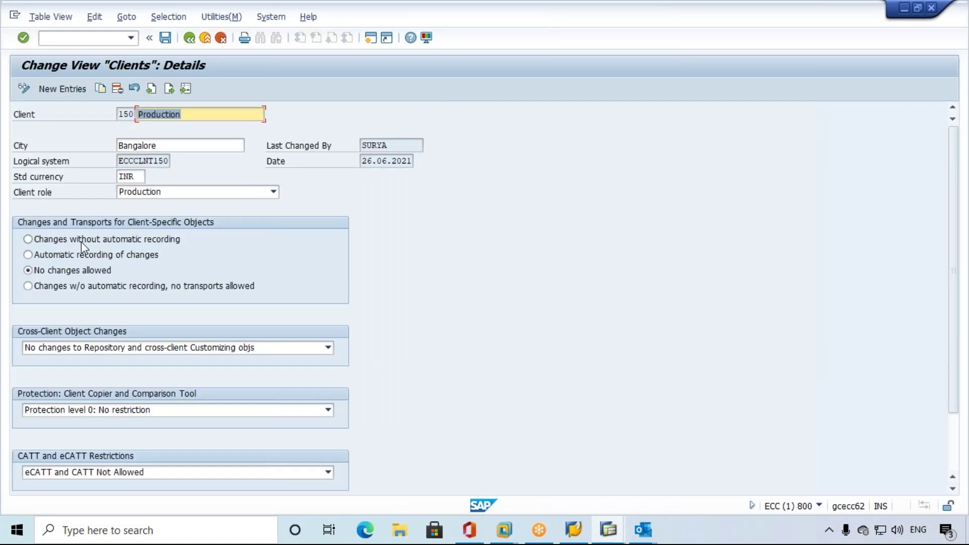
# Allow changes without automatic recording and Repository/cross-client Customizing changes for client 150, then save
pyautogui.click(81, 240)
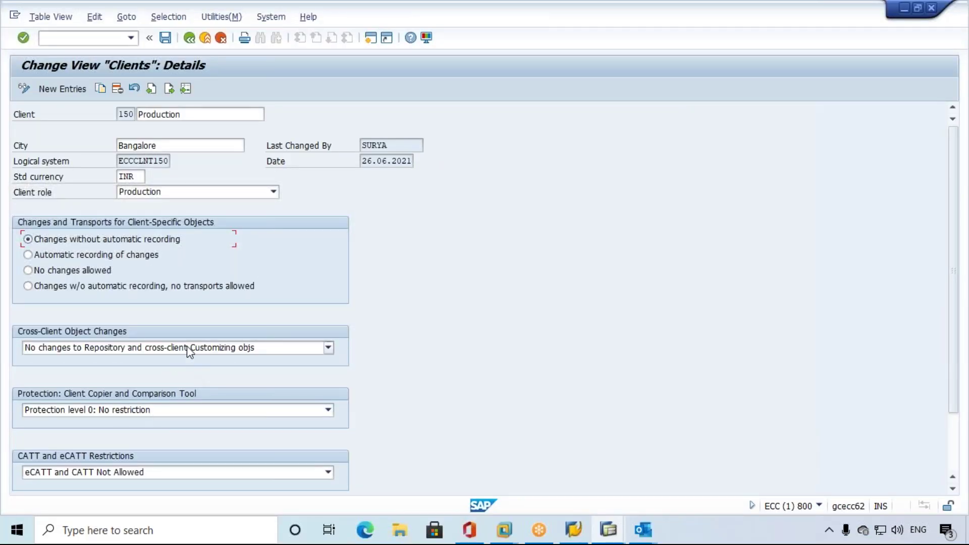
pyautogui.click(187, 347)
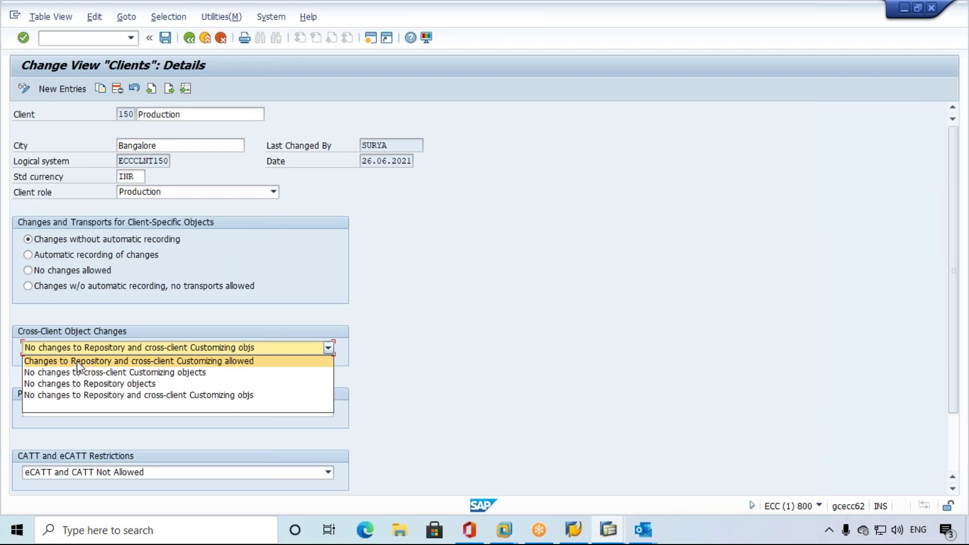
pyautogui.click(133, 363)
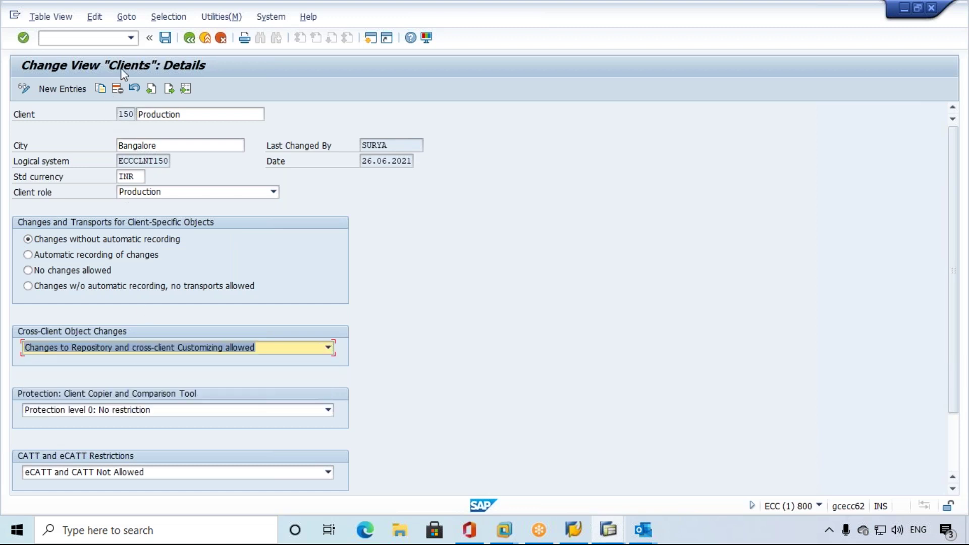
pyautogui.click(166, 40)
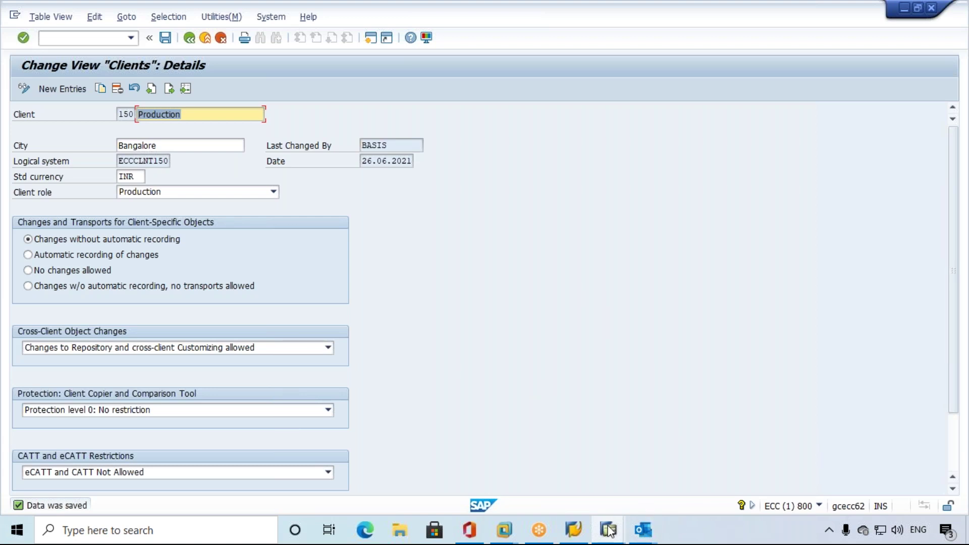
# Set the Global Setting back to Not modifiable
pyautogui.moveTo(610, 531)
pyautogui.click(684, 487)
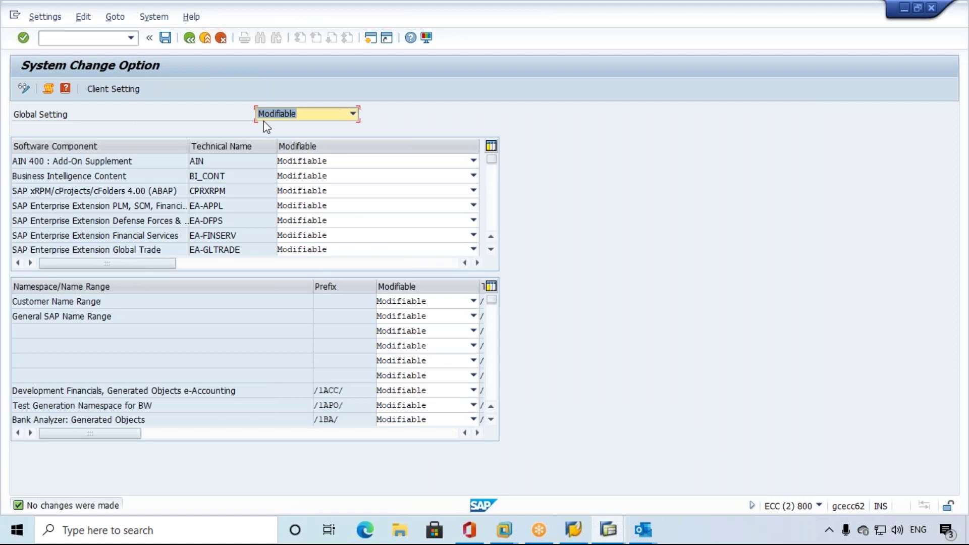
pyautogui.click(353, 113)
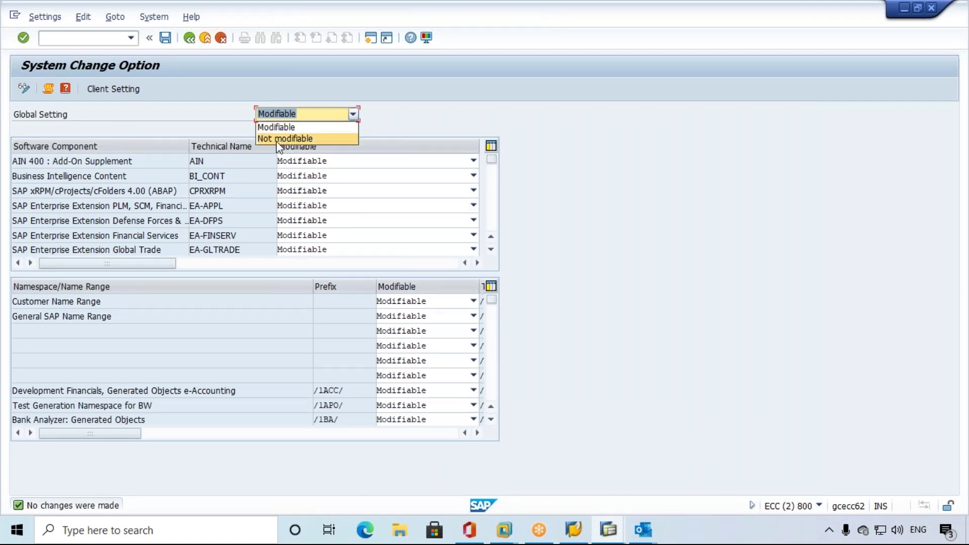
pyautogui.click(325, 138)
pyautogui.click(115, 17)
# Make all software components and all namespaces Not modifiable
pyautogui.click(81, 18)
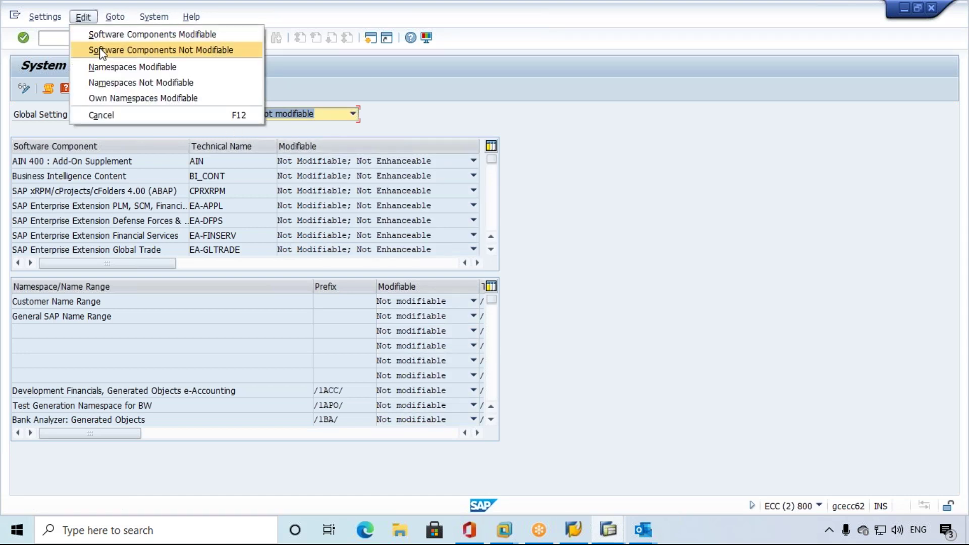
pyautogui.click(173, 51)
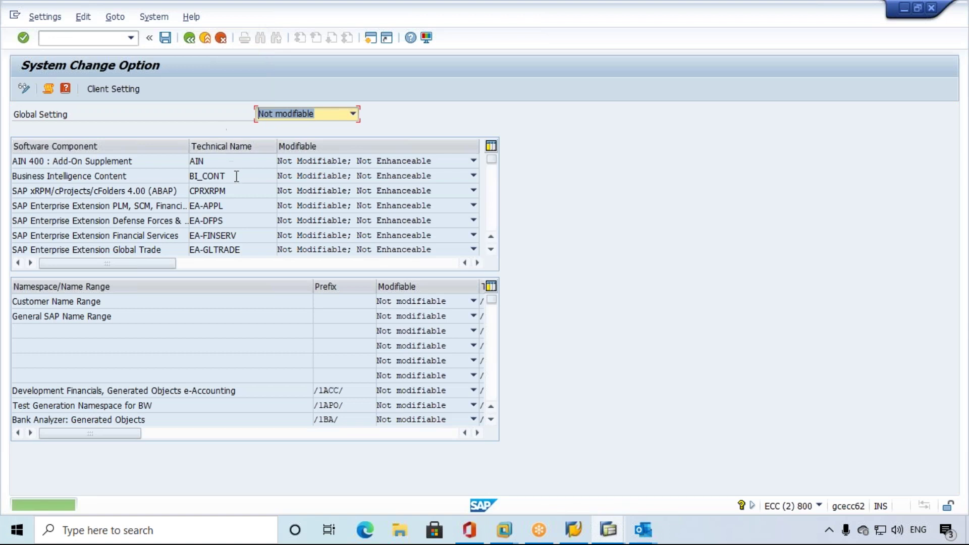
pyautogui.click(83, 16)
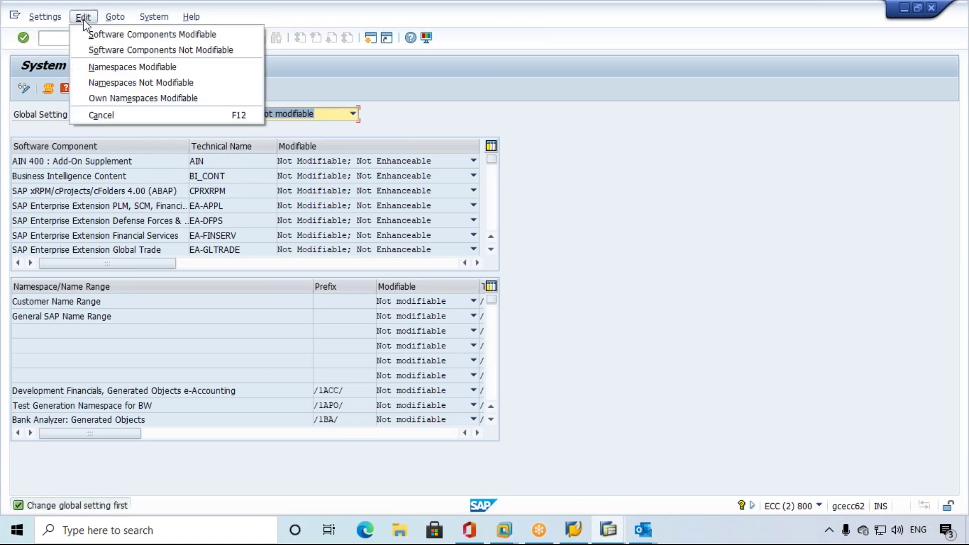
pyautogui.click(197, 83)
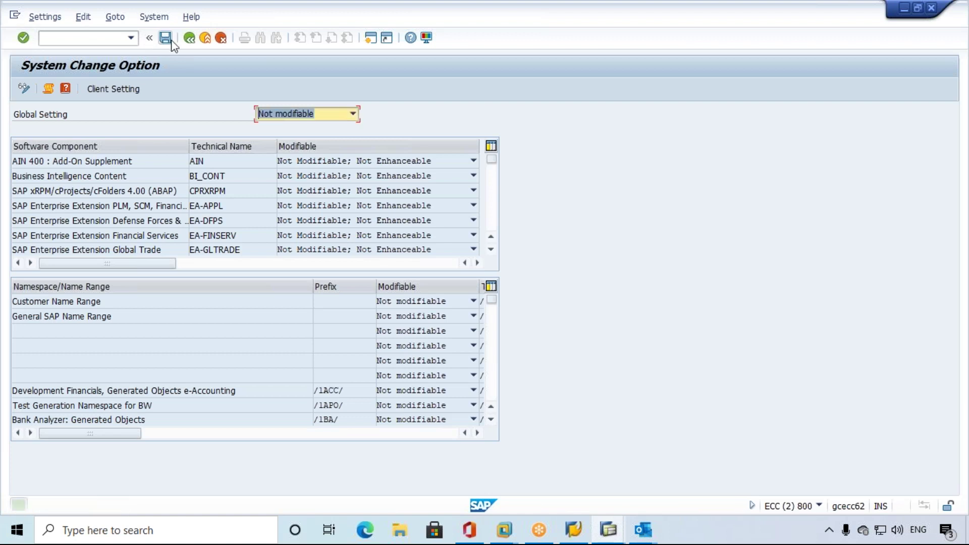
# Leave System Change Option, recheck the settings, and return to SAP Easy Access
pyautogui.click(190, 38)
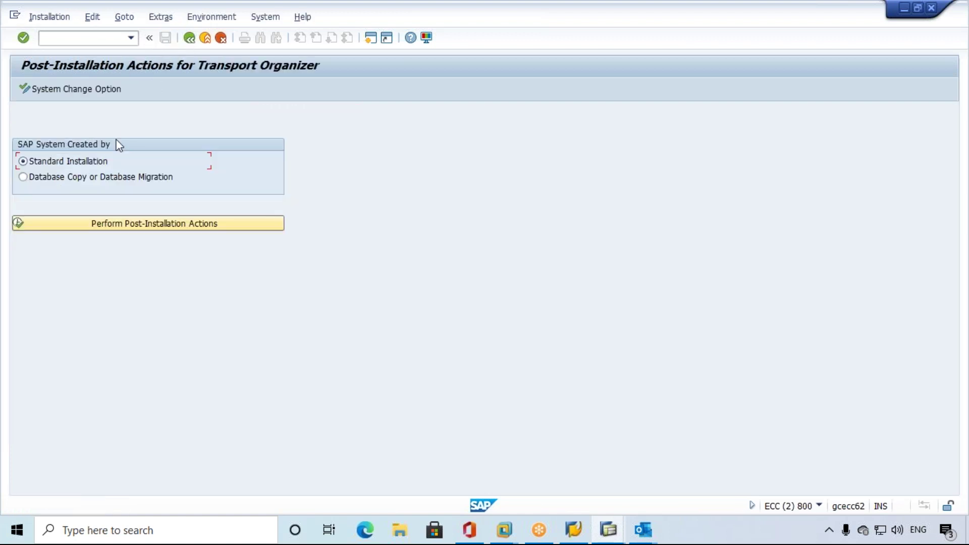
pyautogui.click(74, 89)
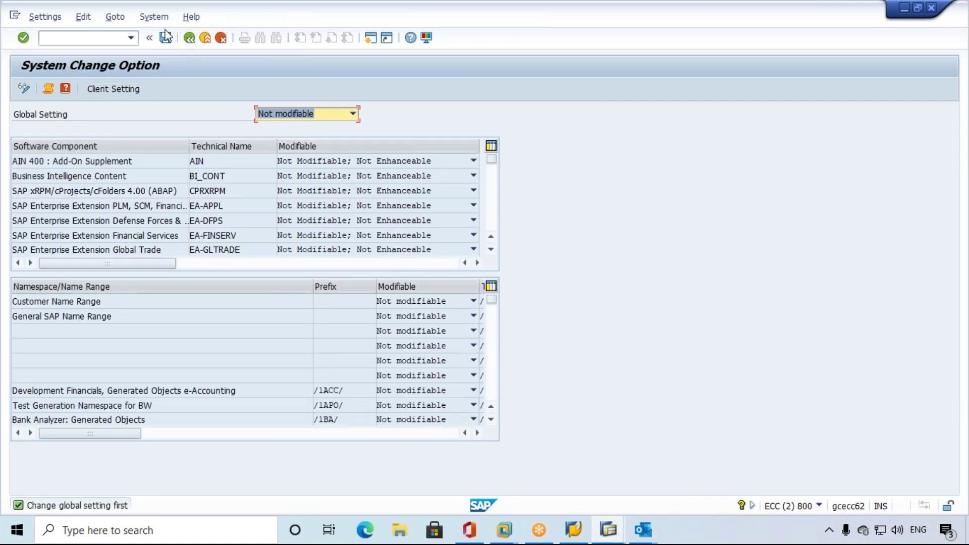
pyautogui.click(190, 38)
pyautogui.click(190, 40)
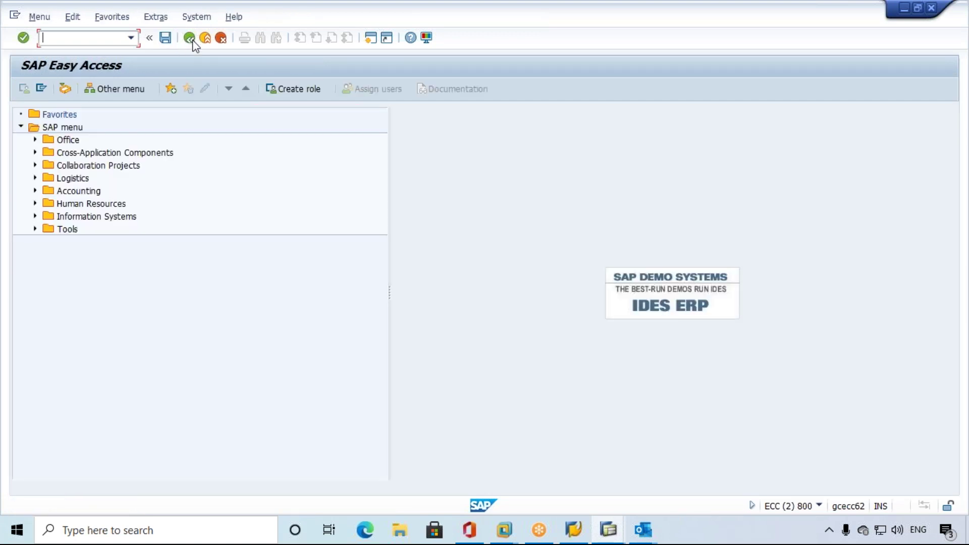
# Close the second session and set client 150 to No changes allowed
pyautogui.click(205, 38)
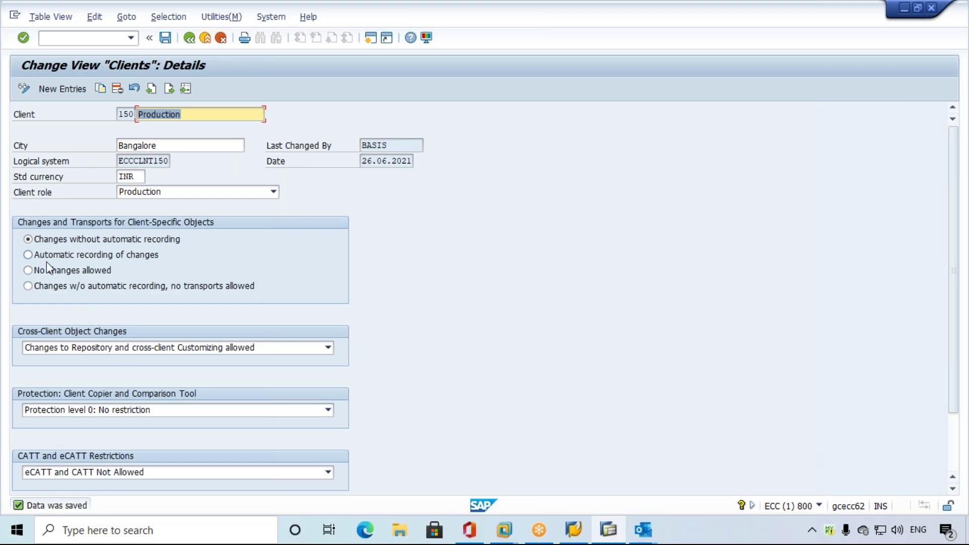
pyautogui.click(27, 270)
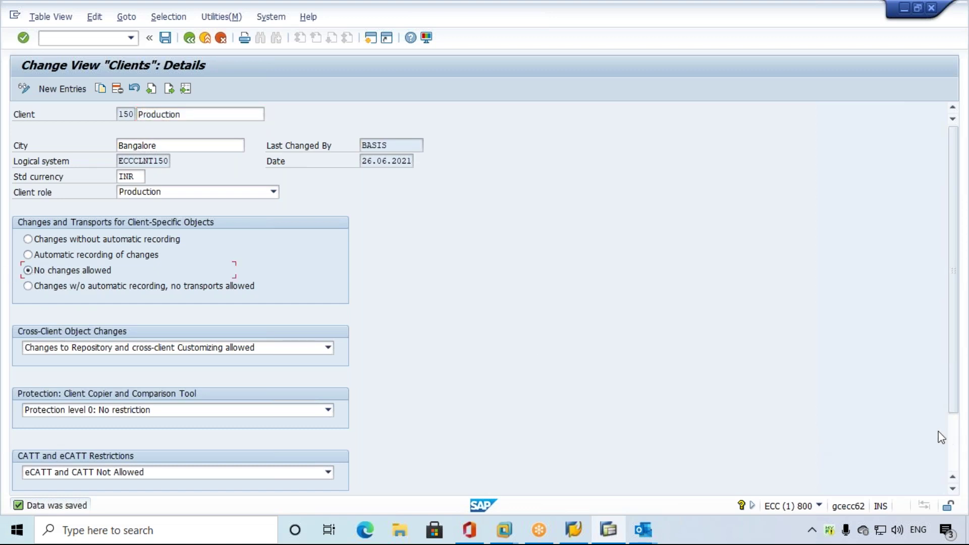
pyautogui.click(957, 427)
pyautogui.scroll(-3, 957, 426)
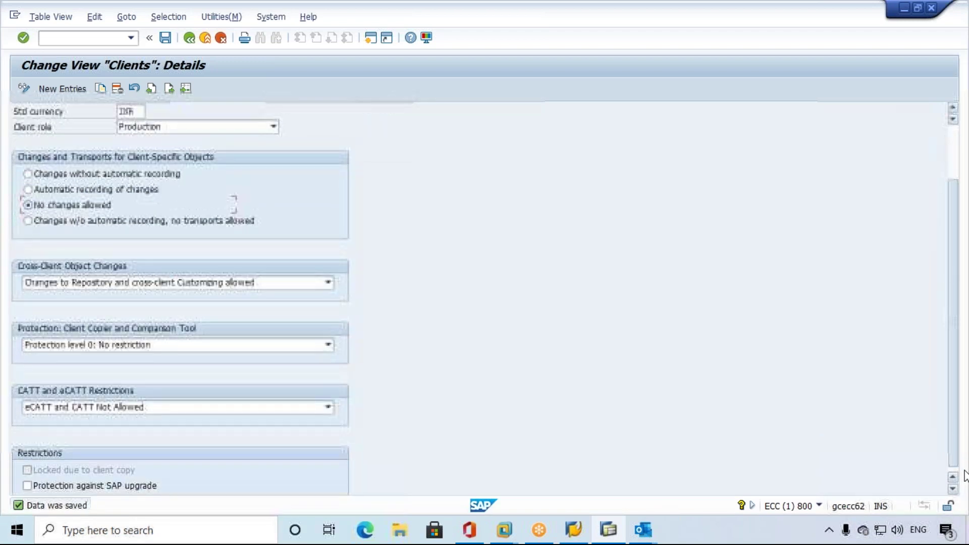
# Choose 'No changes to Repository and cross-client Customizing objs', save, and return to the menu
pyautogui.click(328, 273)
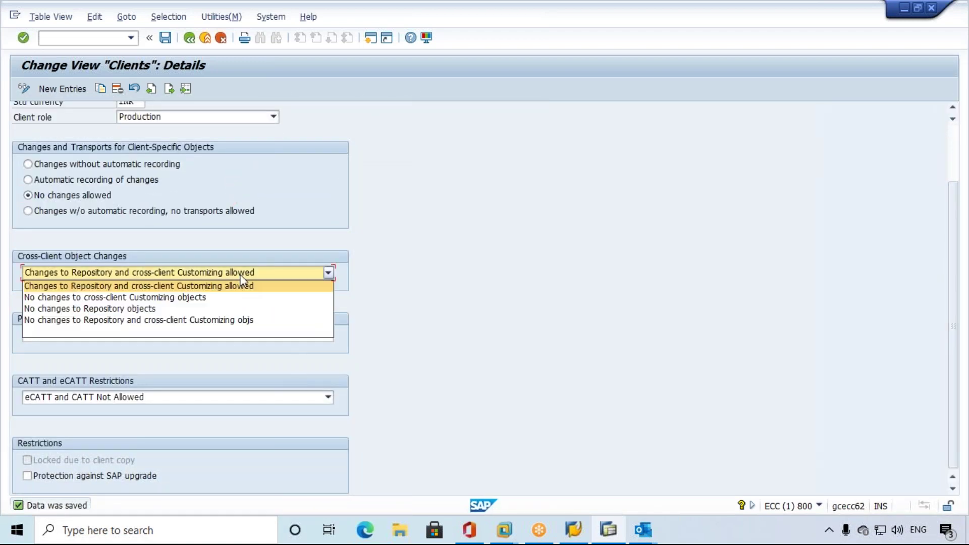
pyautogui.click(170, 321)
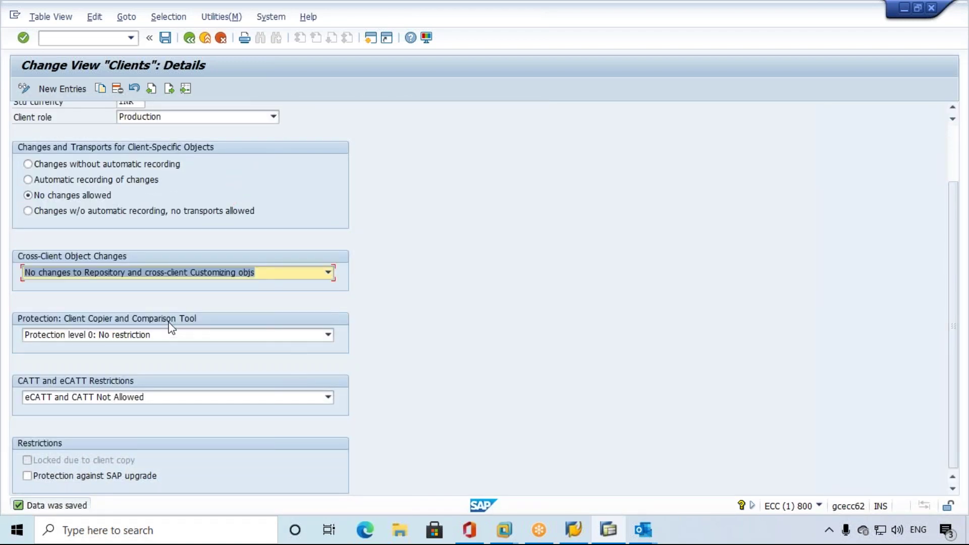
pyautogui.click(165, 38)
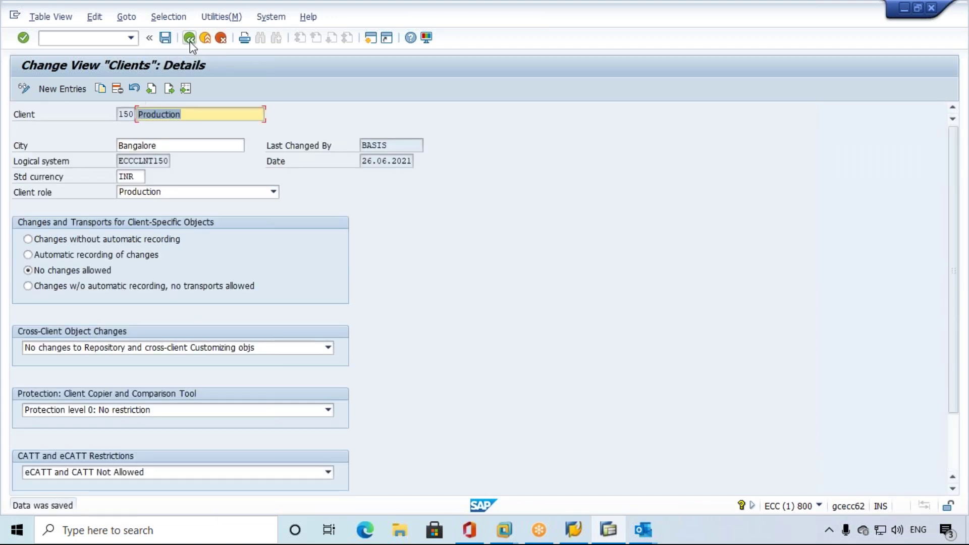
pyautogui.click(189, 39)
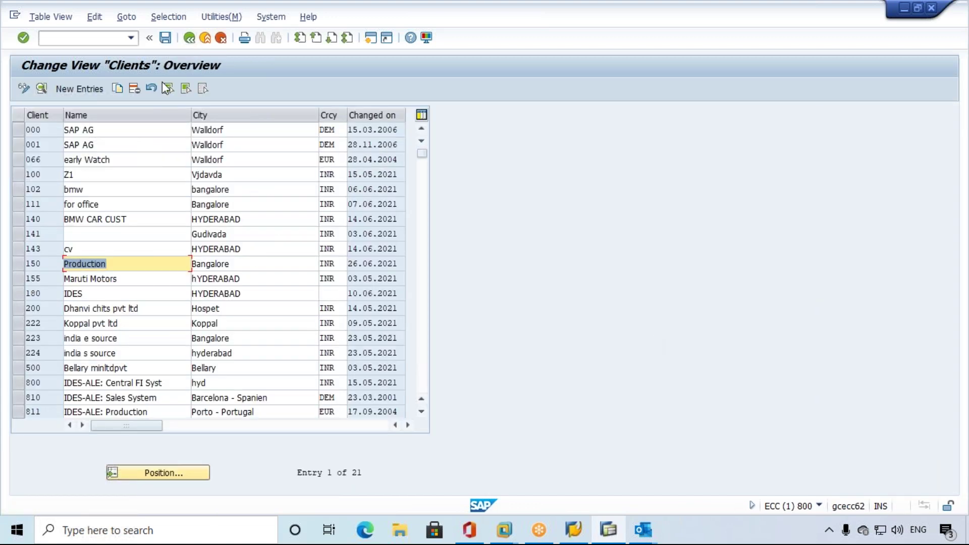
pyautogui.click(166, 39)
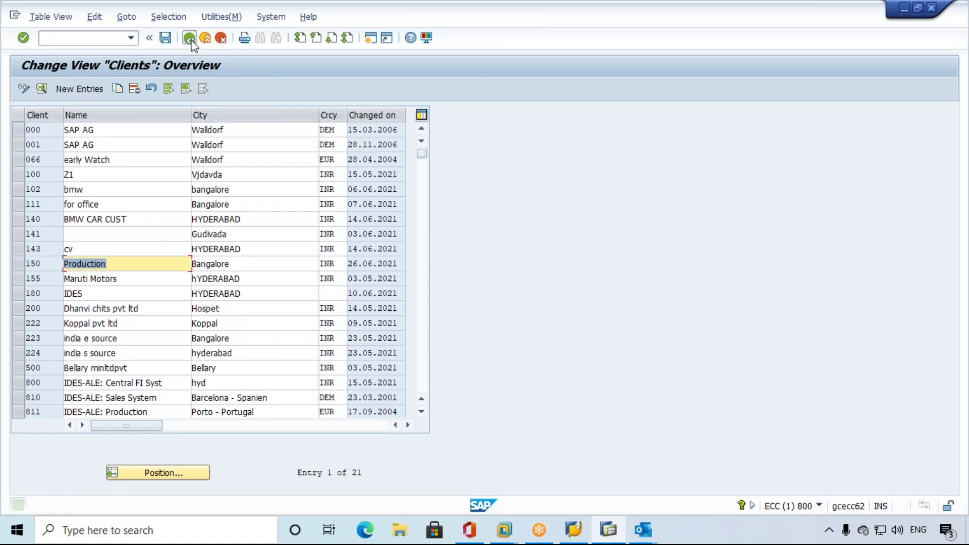
pyautogui.click(190, 39)
# Launch SE06 from the transaction history, then go back to SAP Easy Access
pyautogui.click(131, 38)
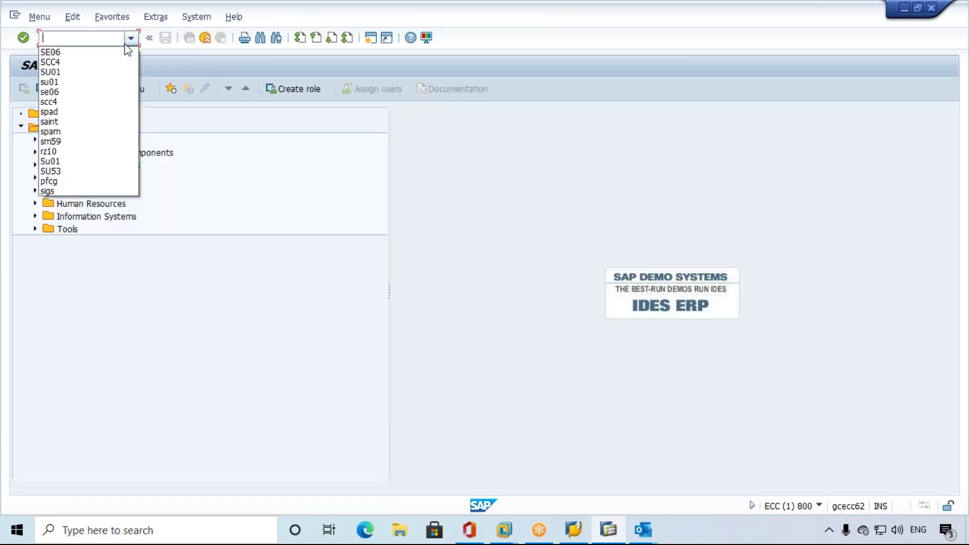
pyautogui.click(113, 50)
pyautogui.press('Return')
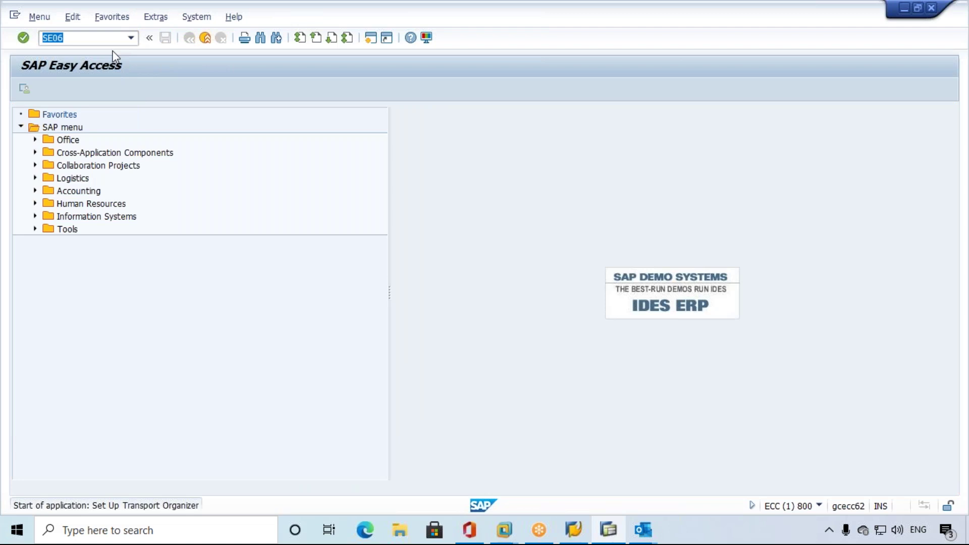
pyautogui.click(190, 39)
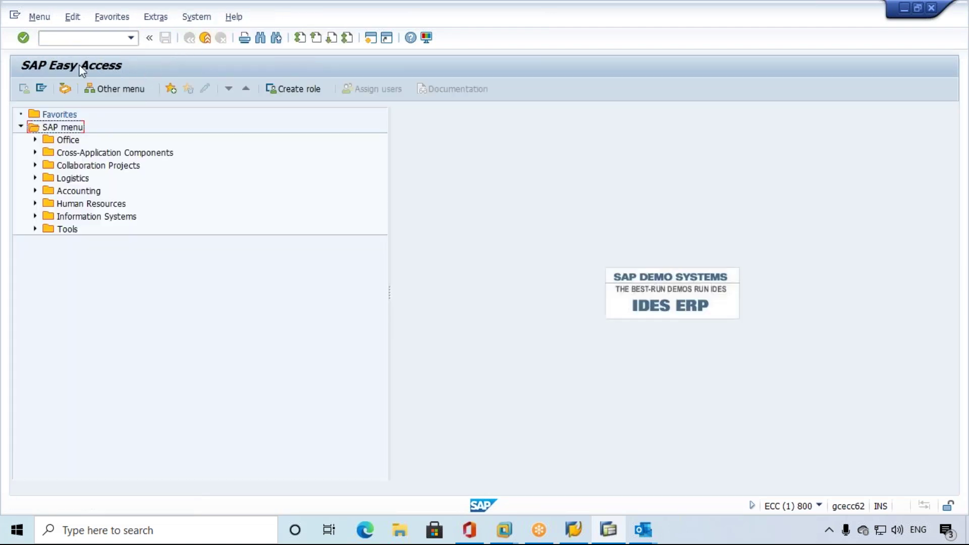
# Start SCC4 from history and switch the clients table to change mode, continuing past the warning
pyautogui.click(133, 39)
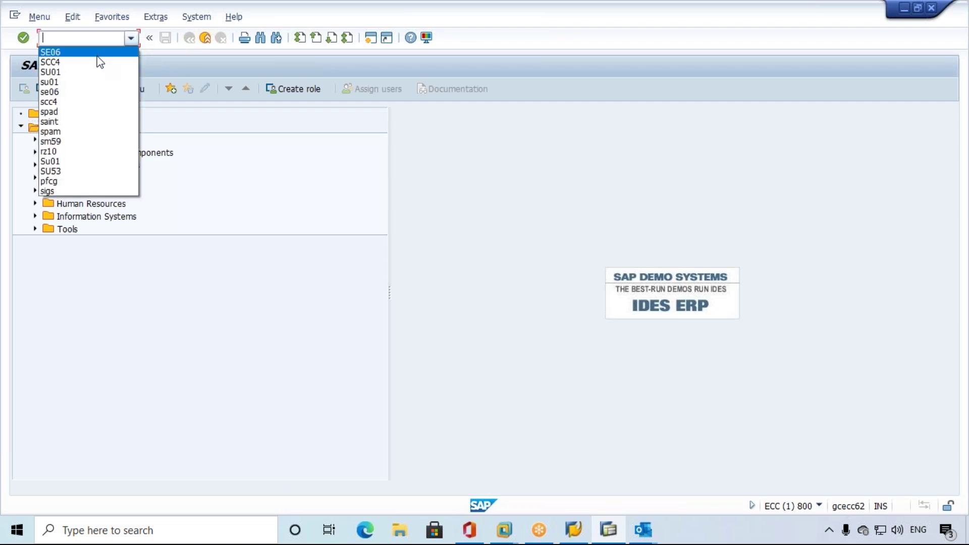
pyautogui.click(95, 62)
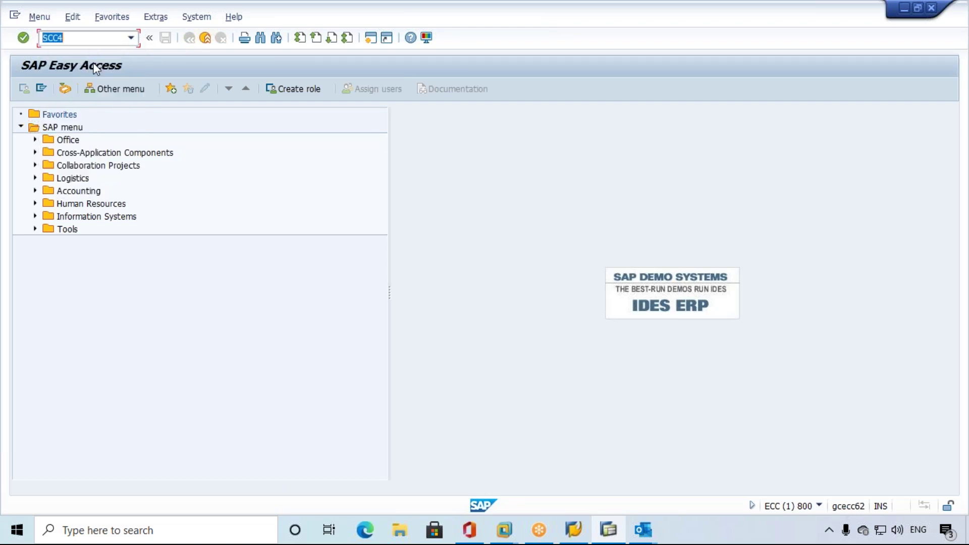
pyautogui.press('Return')
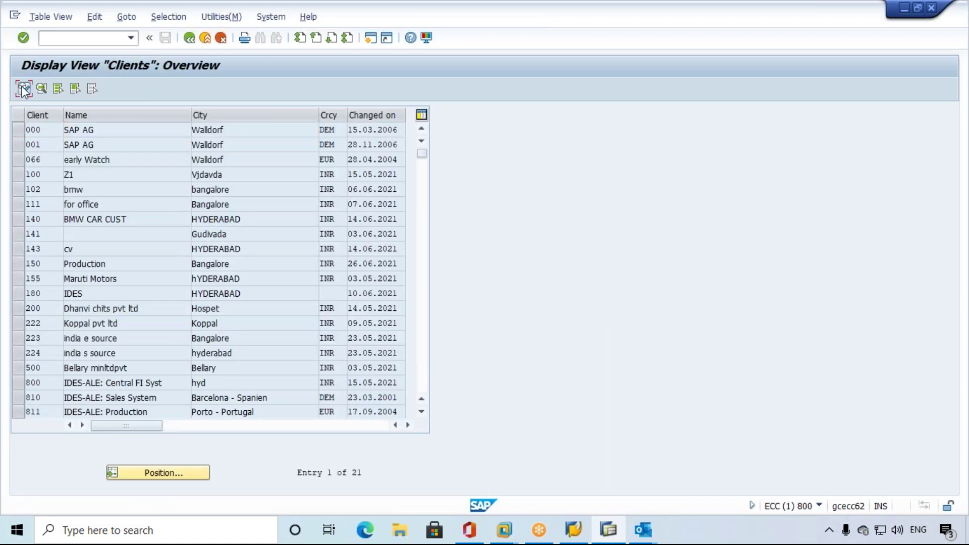
pyautogui.hotkey('ctrl', 'F1')
pyautogui.click(335, 396)
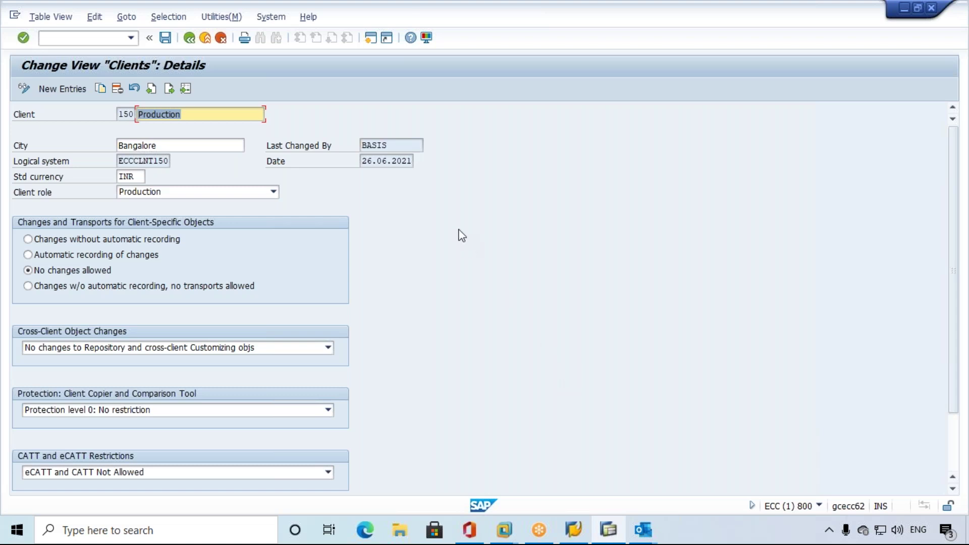
# Leave client 150's details and the clients overview, returning to SAP Easy Access
pyautogui.click(404, 162)
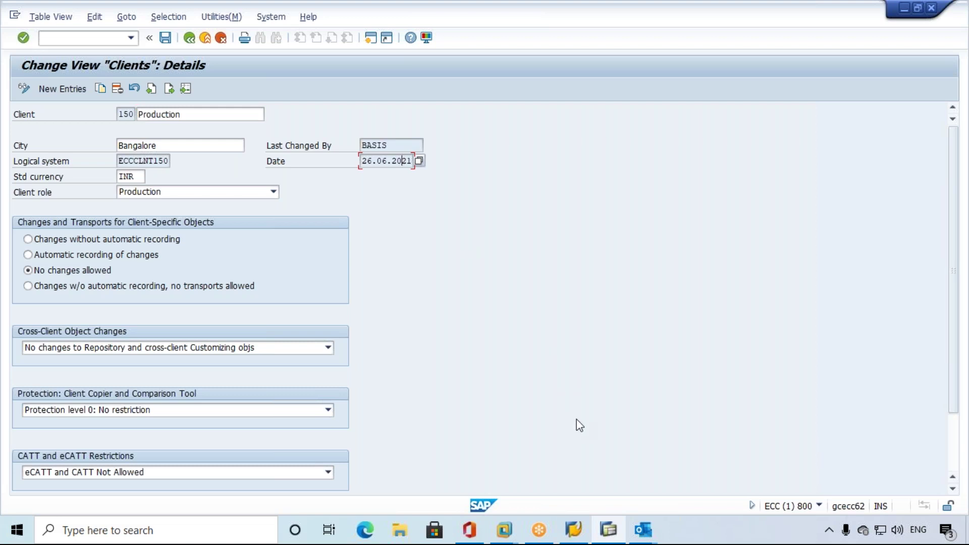
pyautogui.press('Up')
pyautogui.click(190, 37)
pyautogui.click(189, 37)
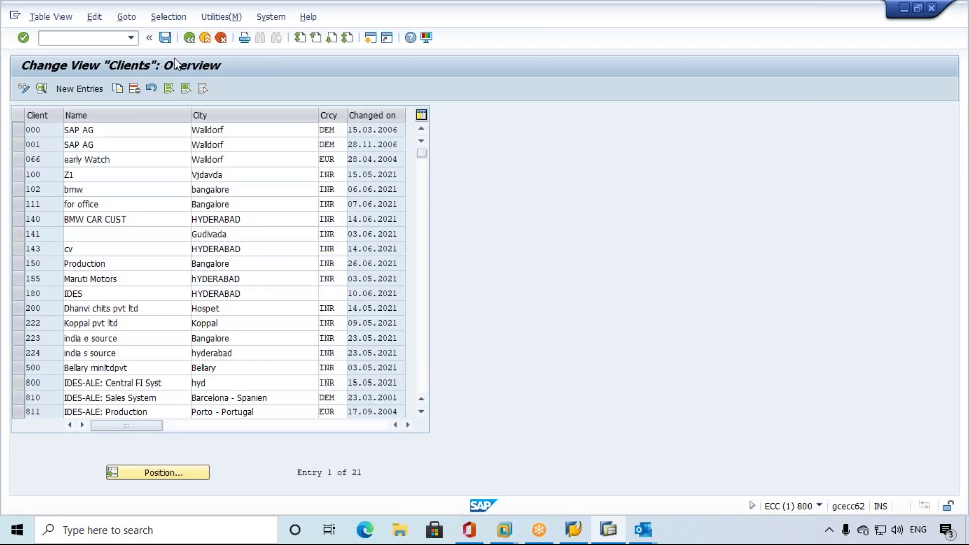
# Recall SCC4 from the transaction history and start client administration again
pyautogui.click(132, 39)
pyautogui.click(107, 53)
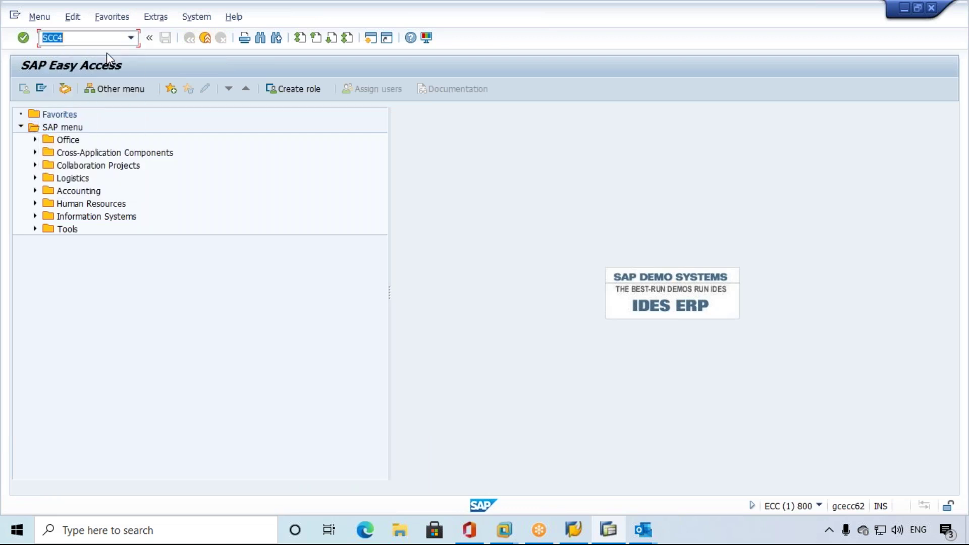
pyautogui.press('Return')
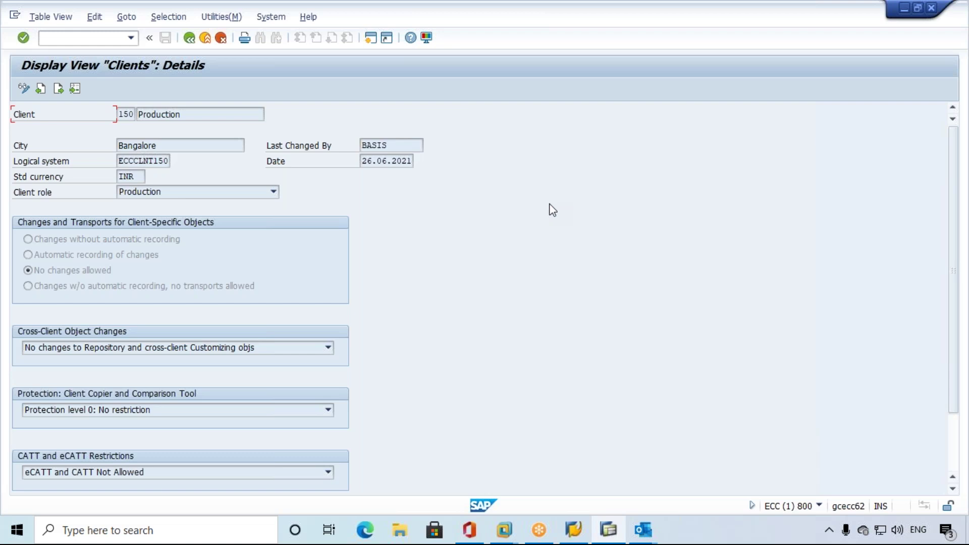
# View the session's system, client and user details, then exit to SAP Easy Access
pyautogui.click(819, 506)
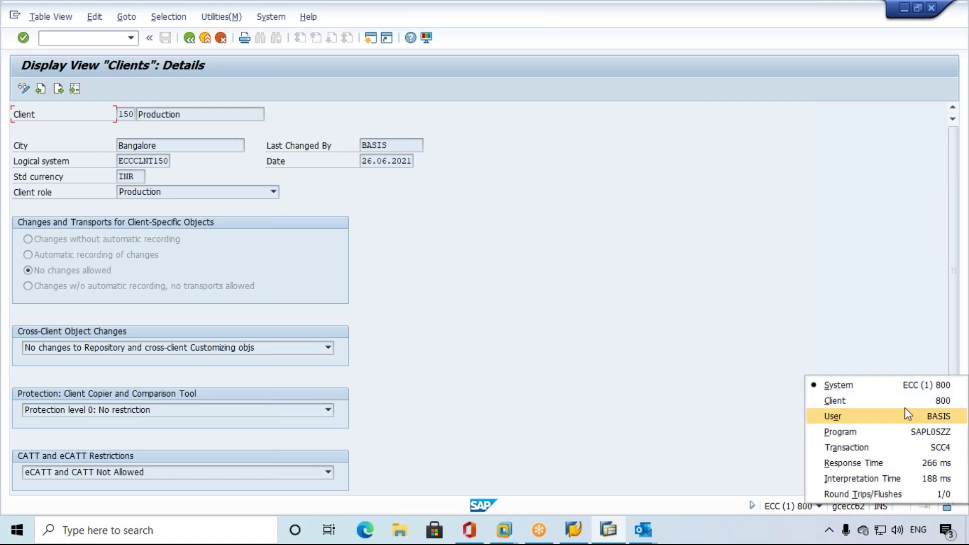
pyautogui.click(683, 438)
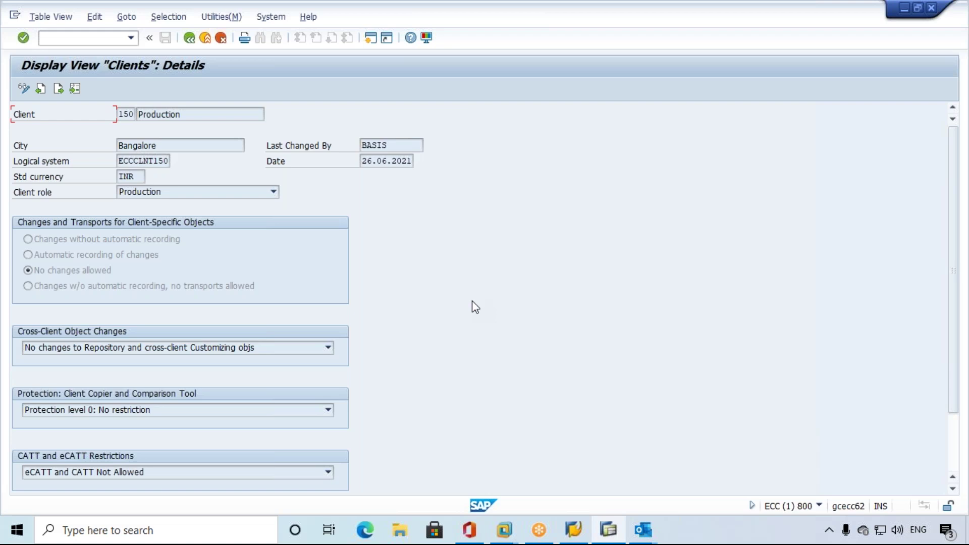
pyautogui.click(205, 38)
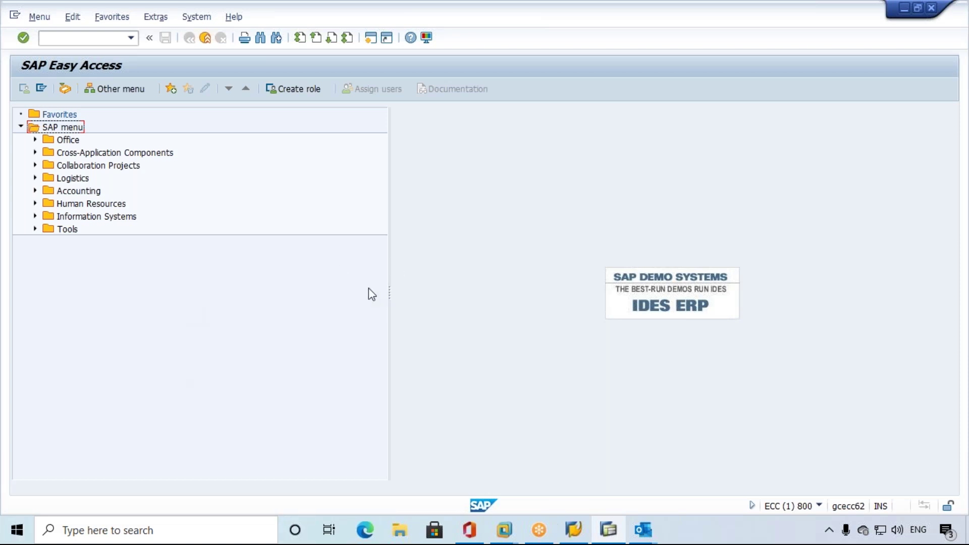
# Log off the SAP session, then minimize the Outlook draft message and Outlook itself
pyautogui.click(205, 37)
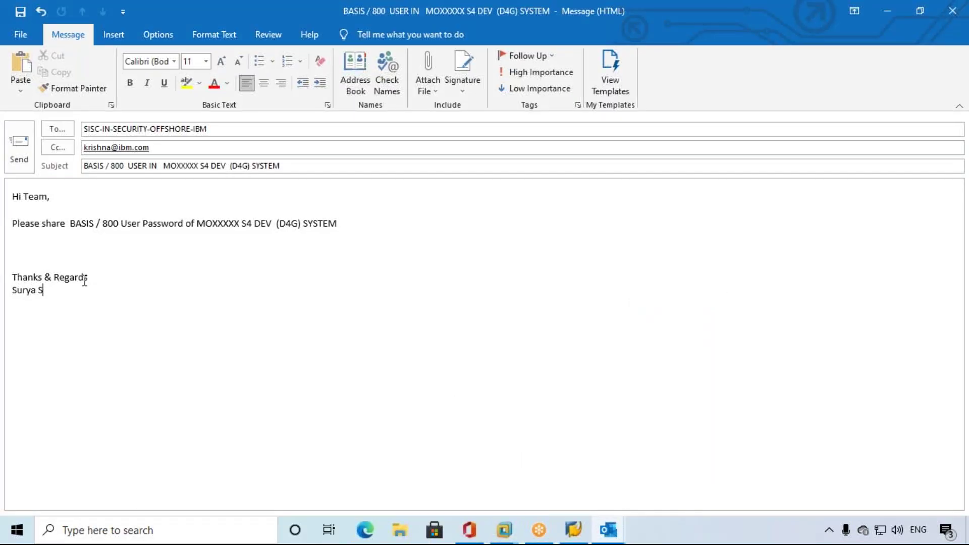
pyautogui.click(890, 16)
pyautogui.click(890, 14)
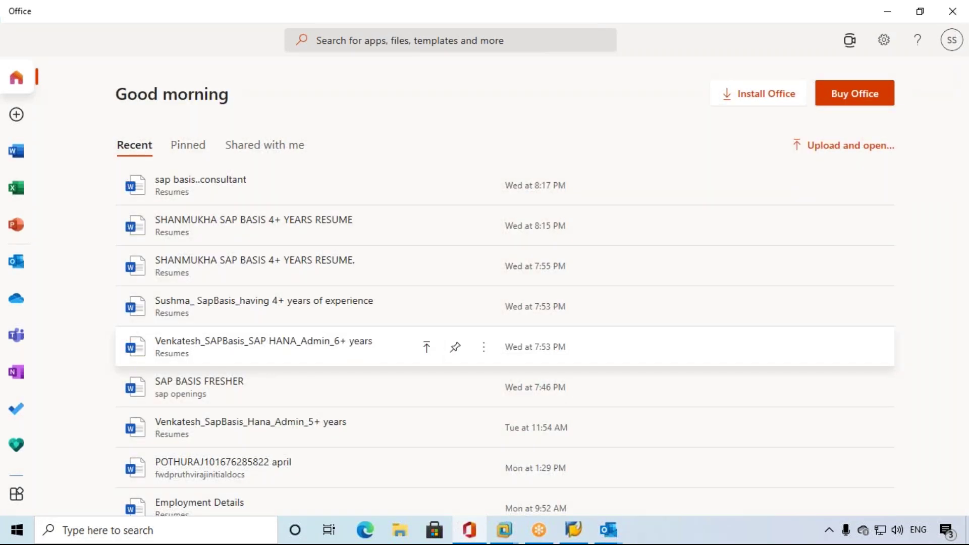
# Minimize the Microsoft Office home window to reveal the SAP Logon 740 connection list
pyautogui.click(889, 13)
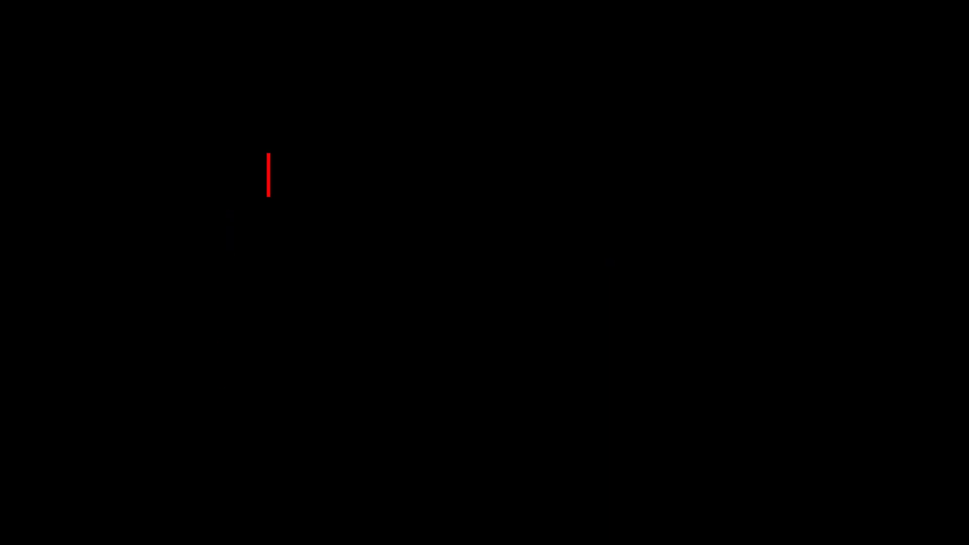
# Write 09:05 AM in red on the annotation board and switch to the yellow pen
pyautogui.write('09')
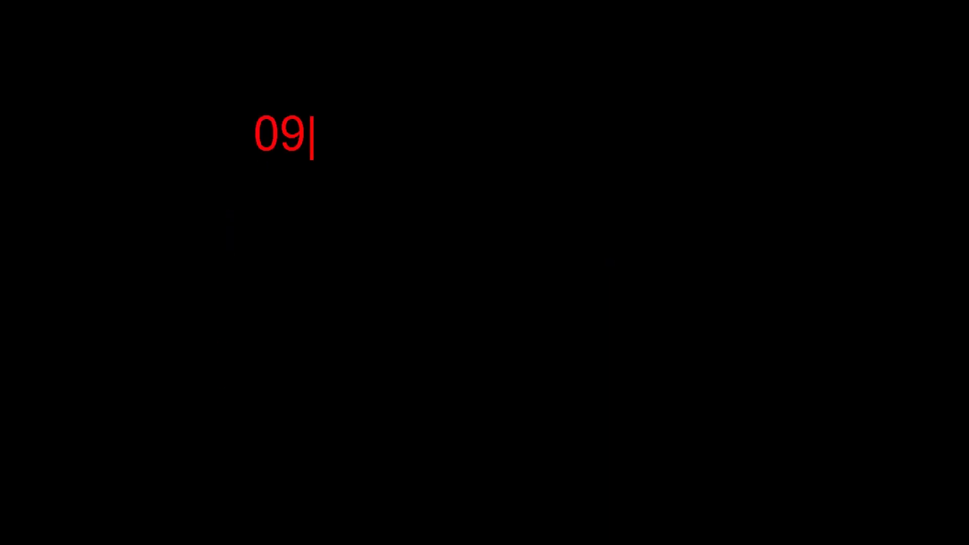
pyautogui.write(':05 AM')
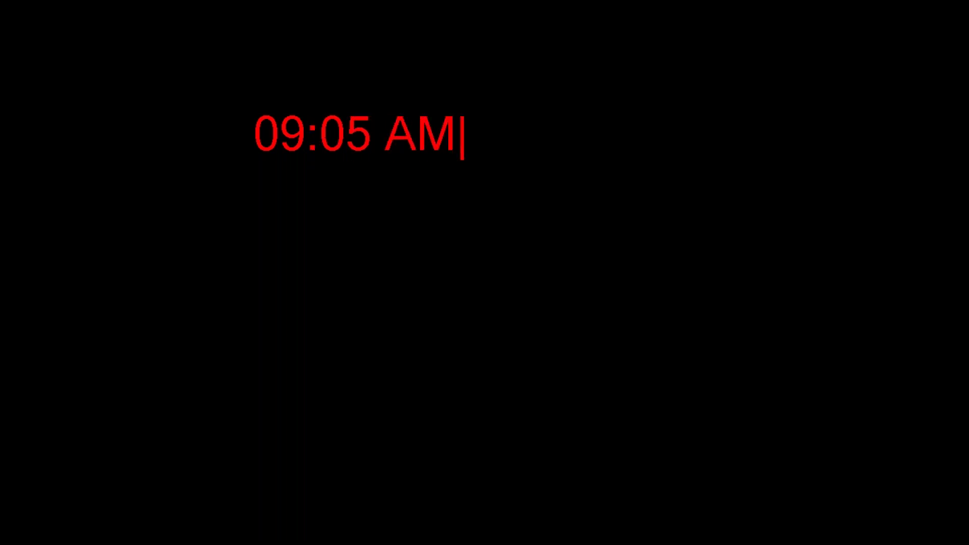
pyautogui.press('Escape')
pyautogui.write('ytSAI')
pyautogui.press('BackSpace')
pyautogui.press('BackSpace')
pyautogui.press('BackSpace')
# Write BASIS and 800 on two yellow lines, then draw a blue arrow toward 09:05 AM
pyautogui.write('BAS')
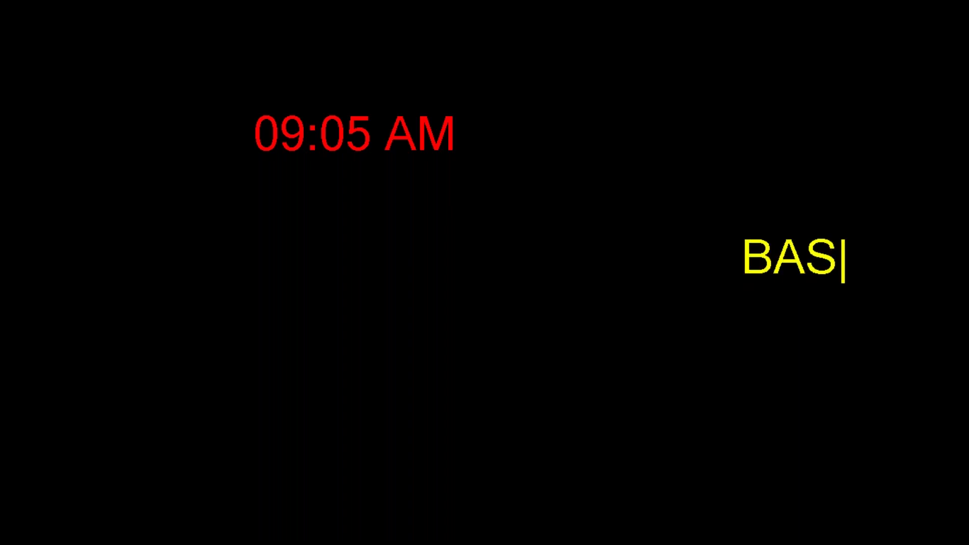
pyautogui.write('IS')
pyautogui.press('Return')
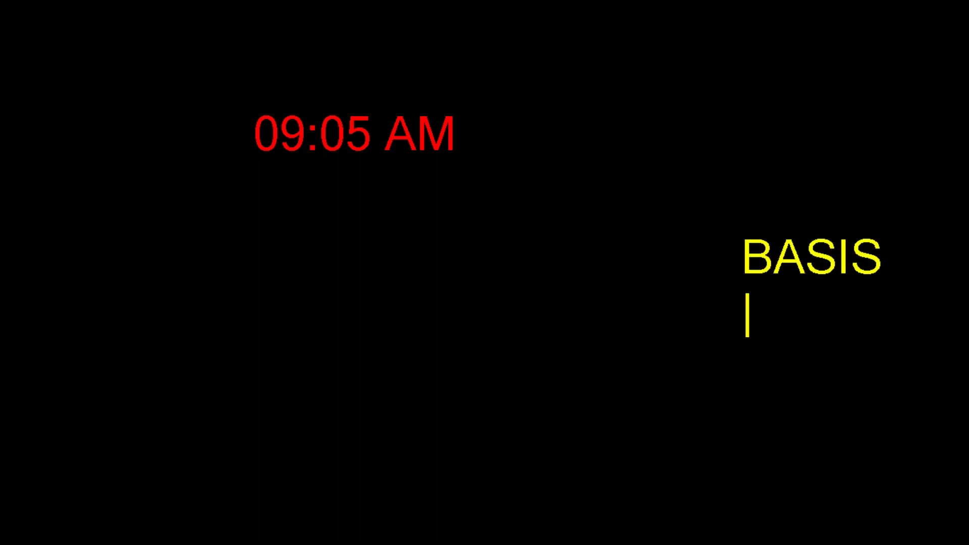
pyautogui.write('8-')
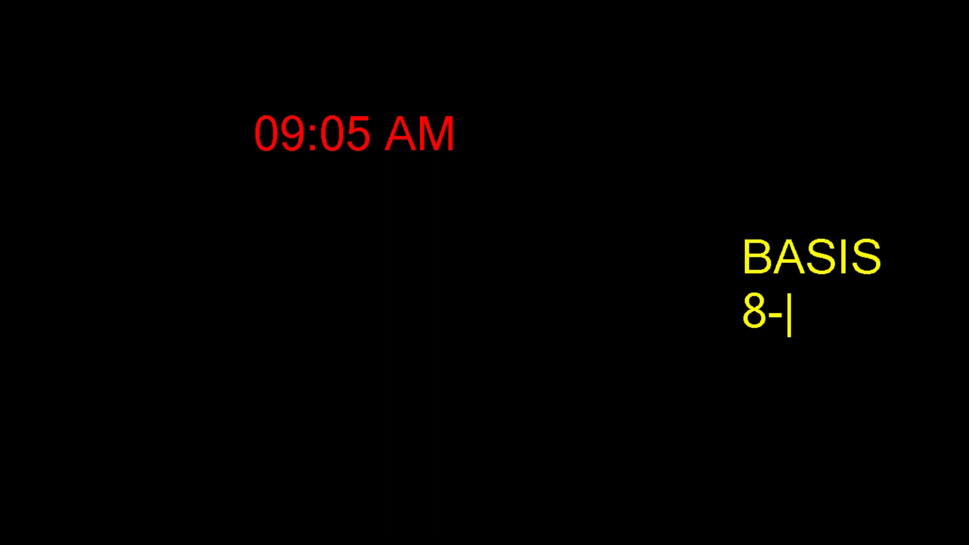
pyautogui.press('BackSpace')
pyautogui.write('00')
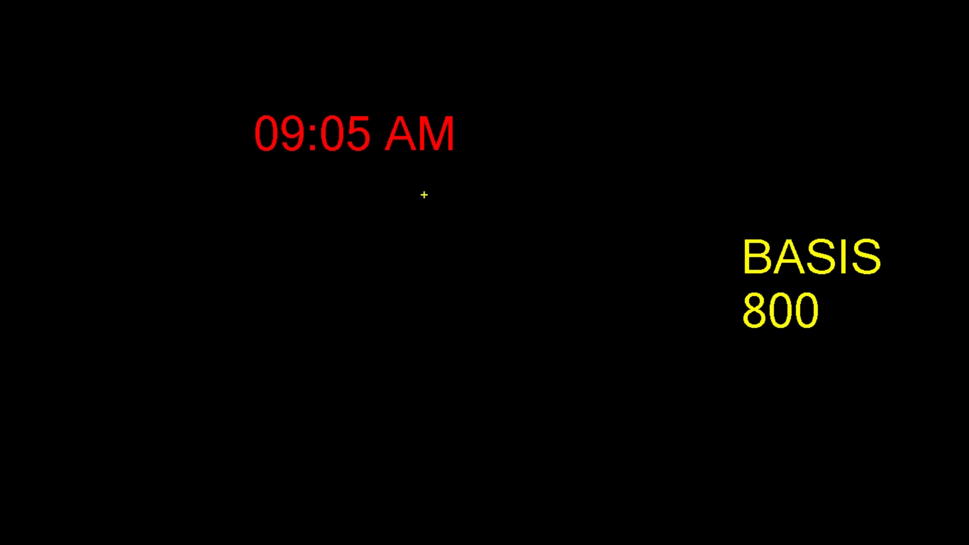
pyautogui.click(503, 137)
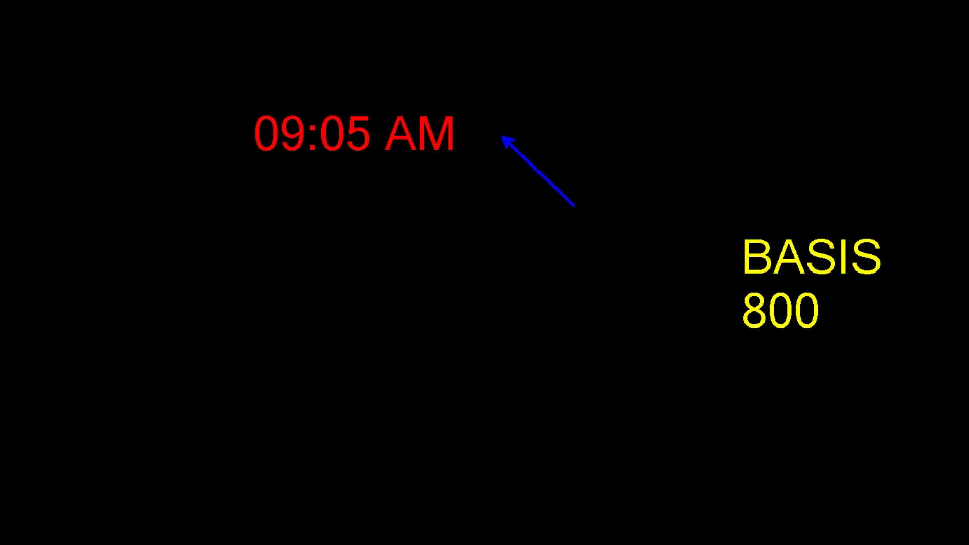